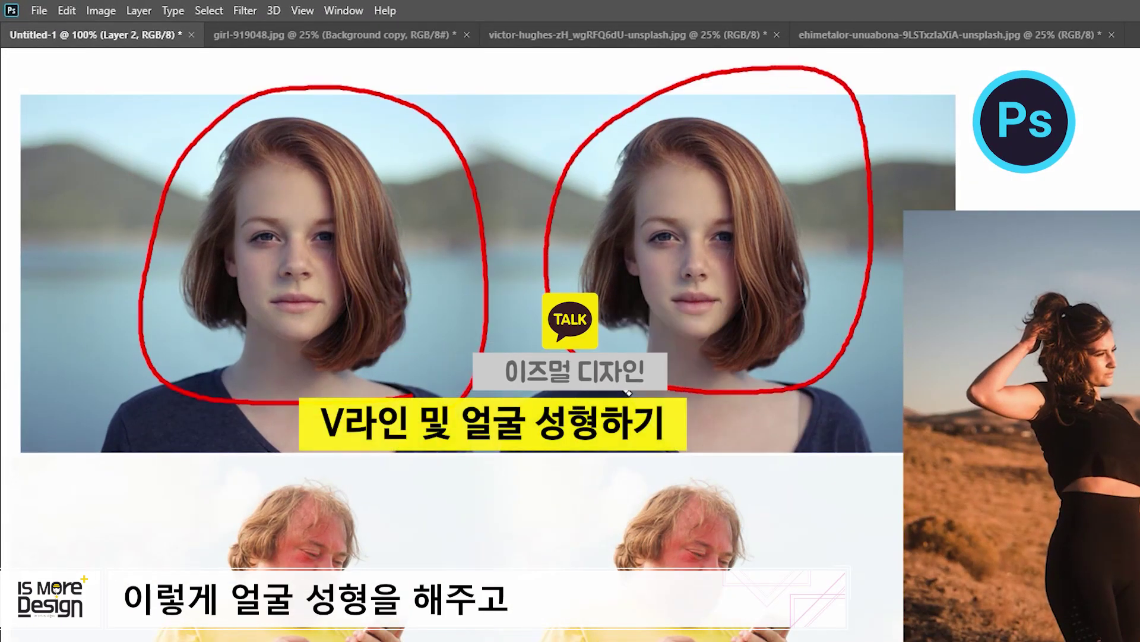
Step: Compare the before-and-after pairs in the collage, tracing the jawline, belly and waist contours in red
{"action": "mouse_move", "coordinate": [243, 279]}
{"action": "left_mouse_down"}
{"action": "mouse_move", "coordinate": [354, 309]}
{"action": "mouse_move", "coordinate": [363, 279]}
{"action": "left_mouse_up"}
{"action": "left_click_drag", "start_coordinate": [637, 281], "coordinate": [758, 294]}
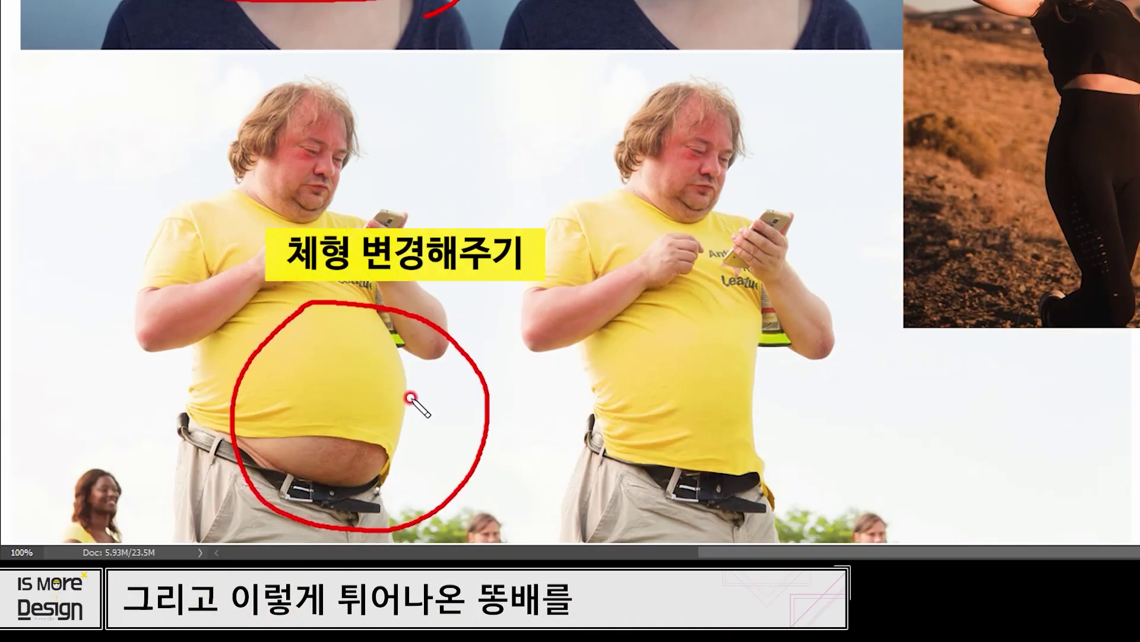
{"action": "mouse_move", "coordinate": [394, 334]}
{"action": "left_mouse_down"}
{"action": "mouse_move", "coordinate": [408, 414]}
{"action": "mouse_move", "coordinate": [387, 447]}
{"action": "left_mouse_up"}
{"action": "left_click_drag", "start_coordinate": [747, 322], "coordinate": [759, 446]}
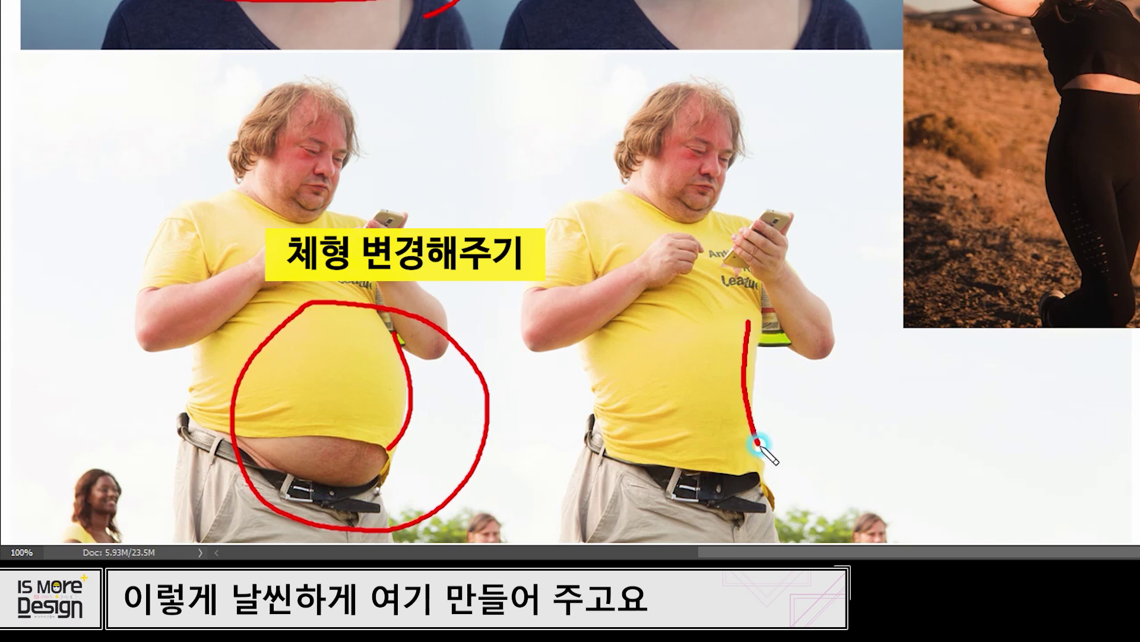
{"action": "left_click_drag", "start_coordinate": [593, 343], "coordinate": [578, 471]}
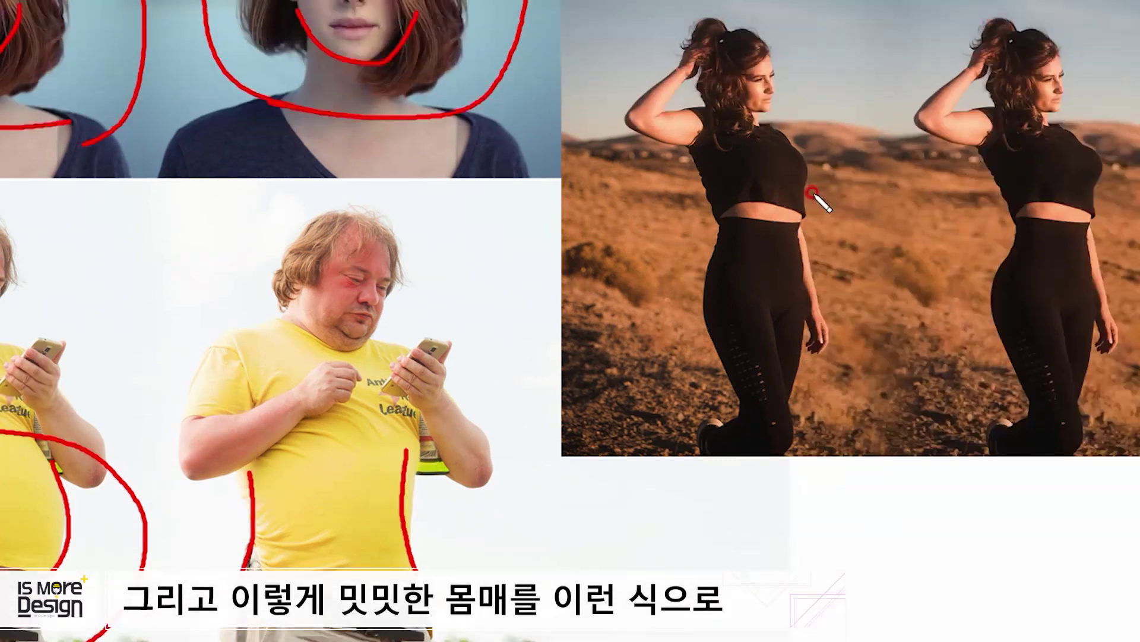
{"action": "left_click_drag", "start_coordinate": [585, 279], "coordinate": [588, 392]}
{"action": "left_click_drag", "start_coordinate": [476, 271], "coordinate": [455, 388]}
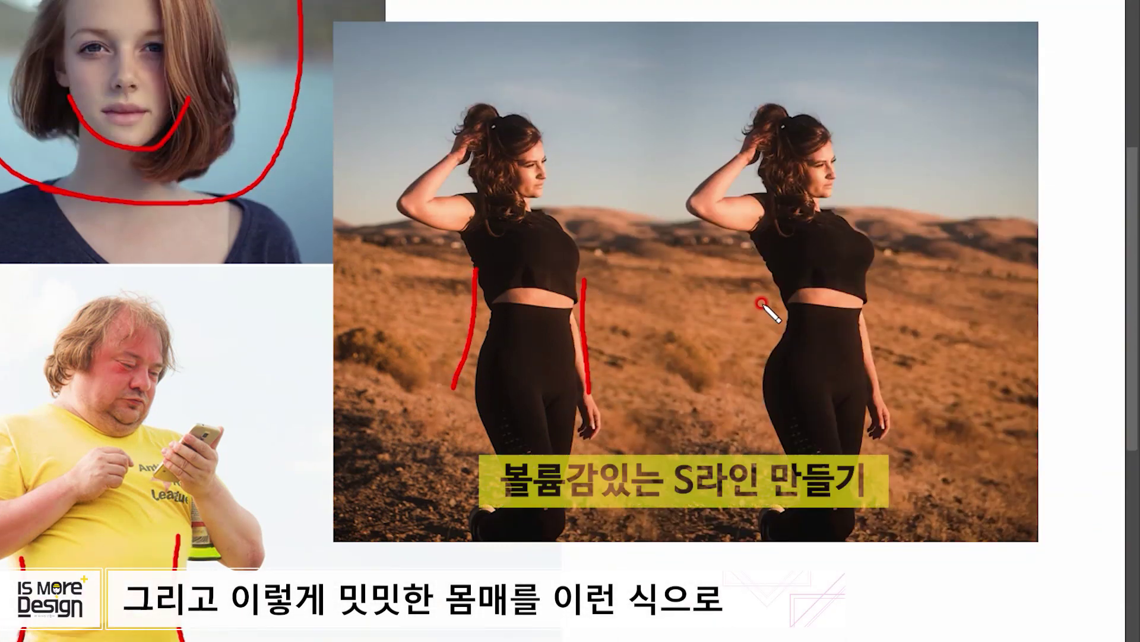
{"action": "left_click_drag", "start_coordinate": [775, 268], "coordinate": [759, 410]}
{"action": "mouse_move", "coordinate": [860, 202]}
{"action": "left_mouse_down"}
{"action": "mouse_move", "coordinate": [873, 224]}
{"action": "mouse_move", "coordinate": [873, 323]}
{"action": "left_mouse_up"}
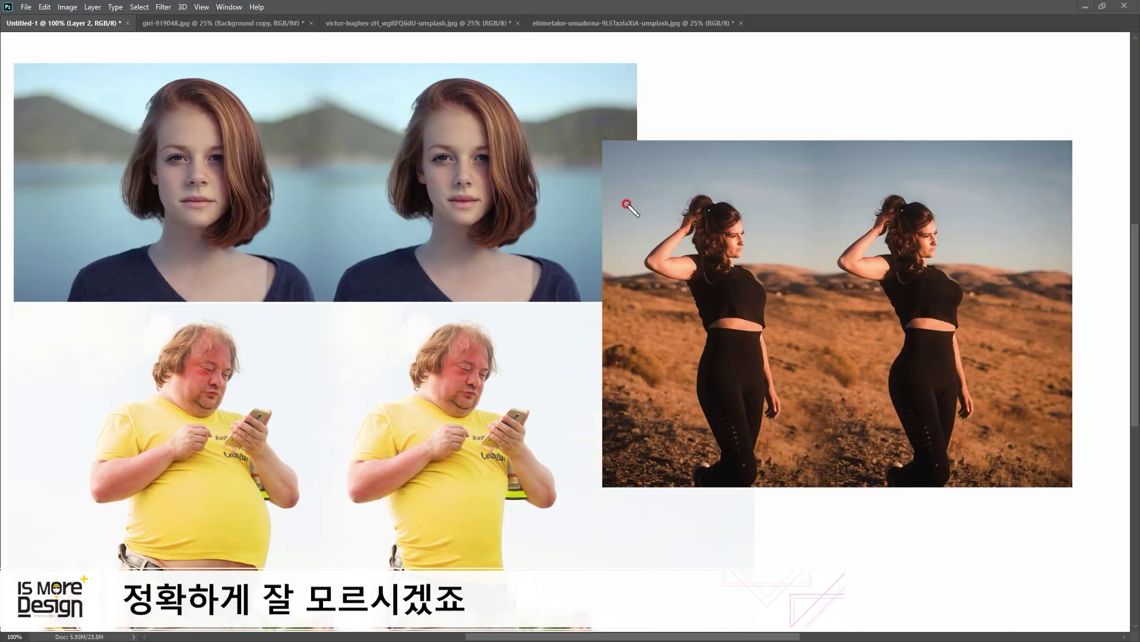
Step: Restore the hidden panels, switch to girl-919048.jpg and toggle the Background copy layer to compare the original and retouched faces
{"action": "key", "text": "Tab"}
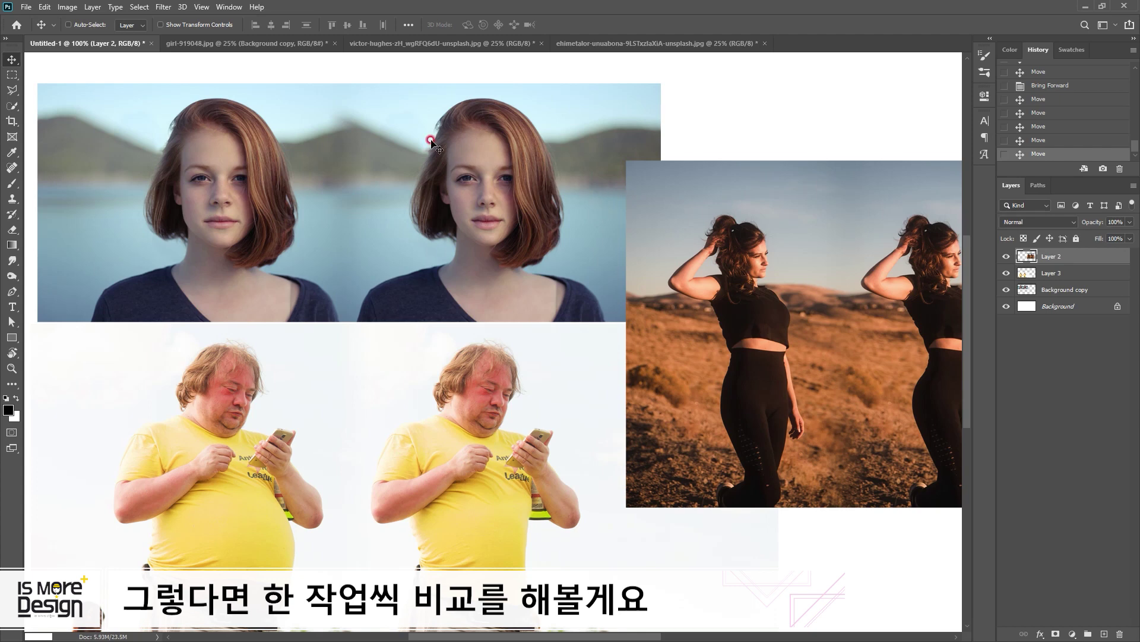
{"action": "left_click", "coordinate": [250, 50]}
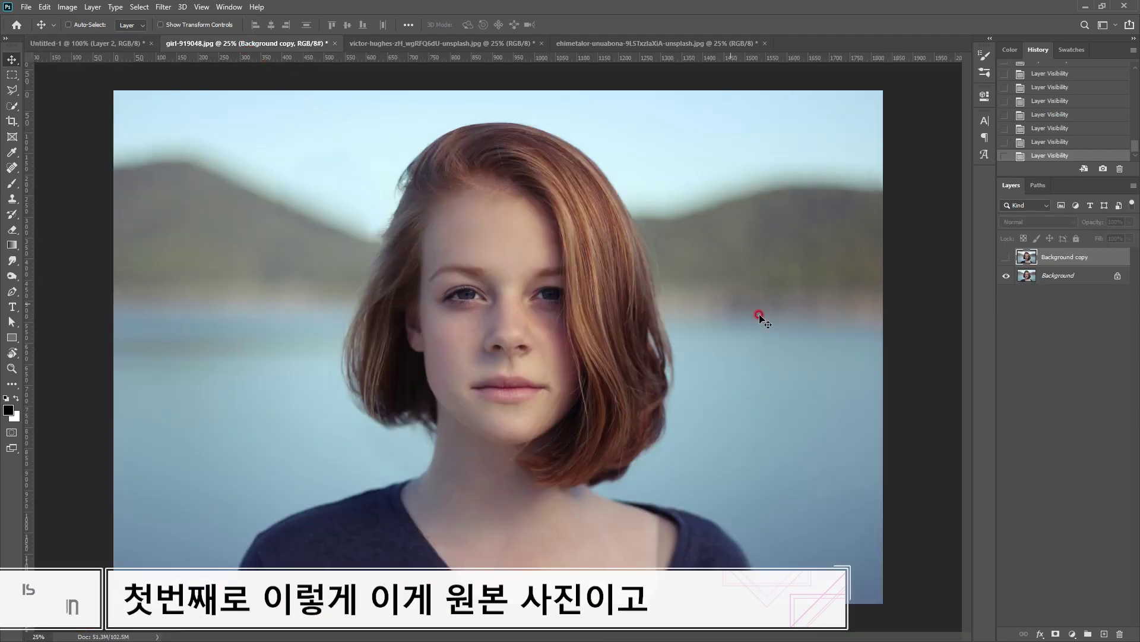
{"action": "left_click", "coordinate": [1036, 279]}
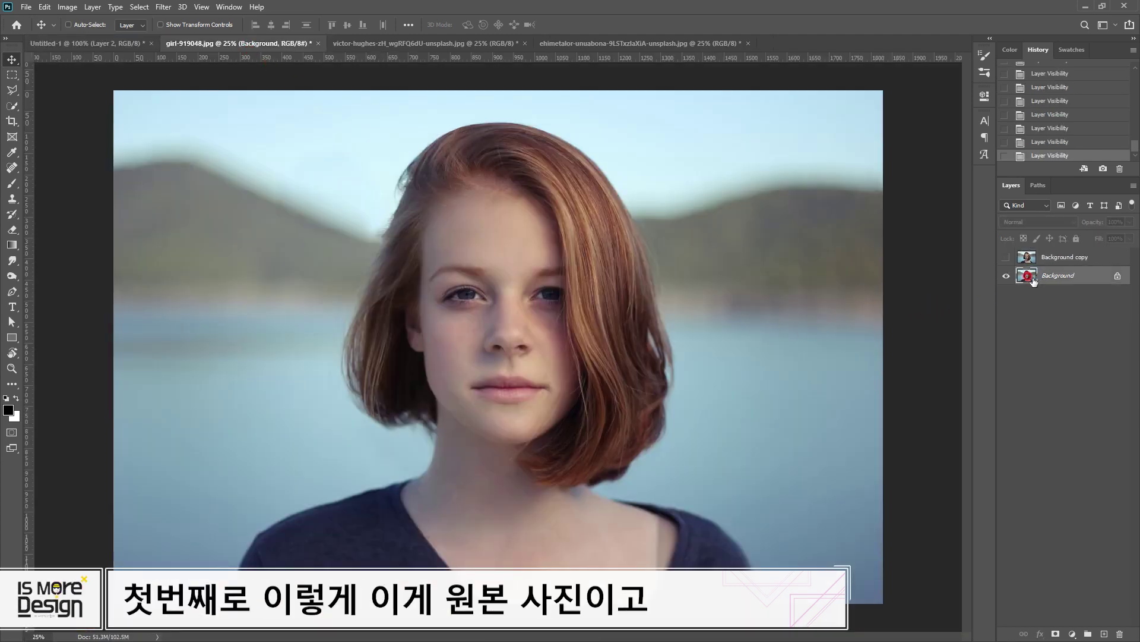
{"action": "left_click", "coordinate": [1007, 257]}
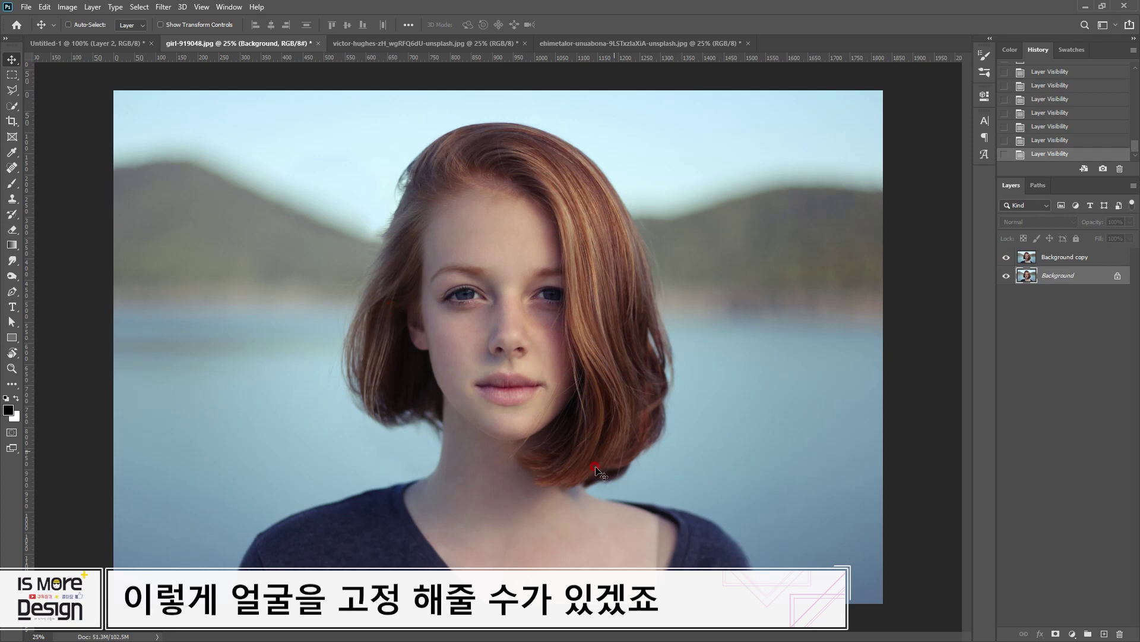
{"action": "left_click", "coordinate": [1006, 258]}
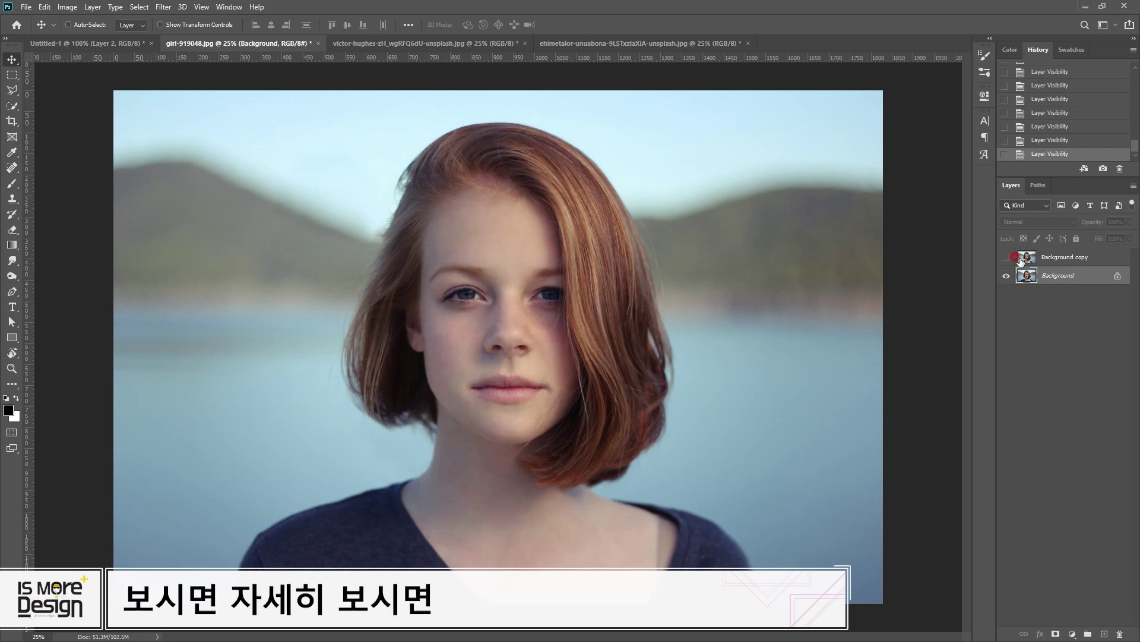
{"action": "left_click", "coordinate": [1006, 258]}
Step: Examine the retouched jawline and nose by outlining them in red and toggling the Background copy layer's visibility
{"action": "left_click_drag", "start_coordinate": [421, 313], "coordinate": [566, 447]}
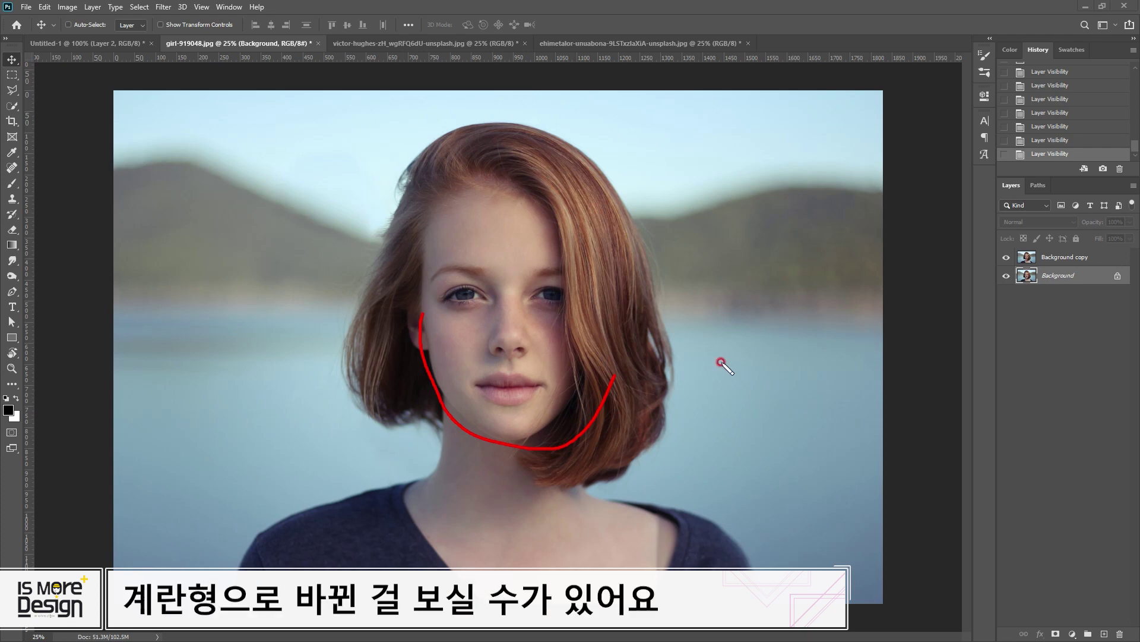
{"action": "key", "text": "Escape"}
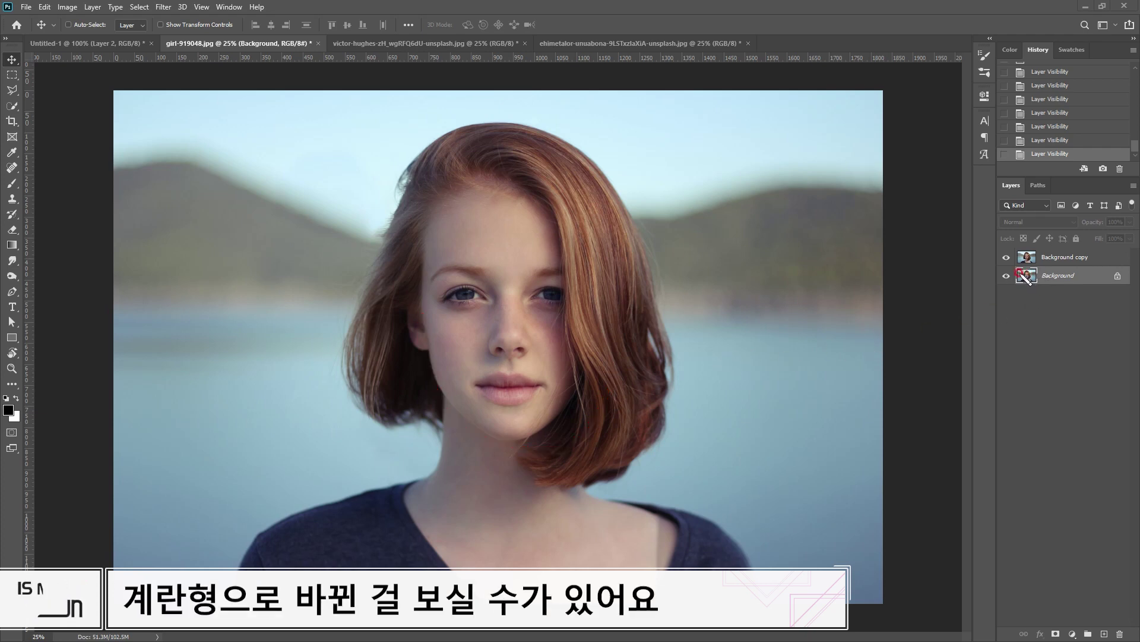
{"action": "left_click", "coordinate": [1006, 257]}
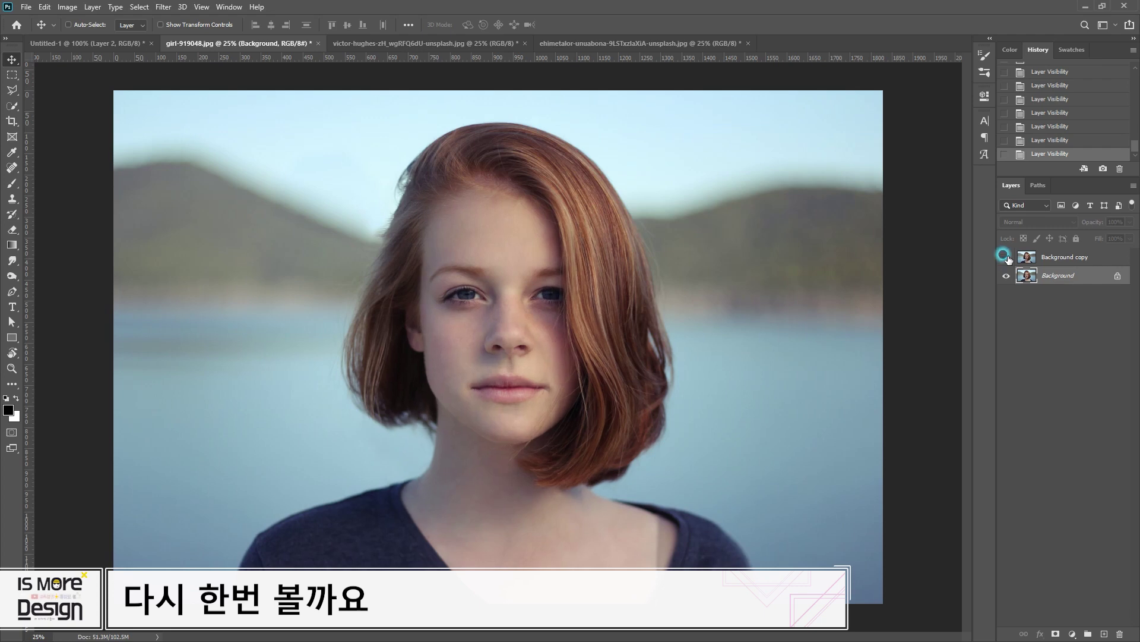
{"action": "left_click", "coordinate": [1006, 257]}
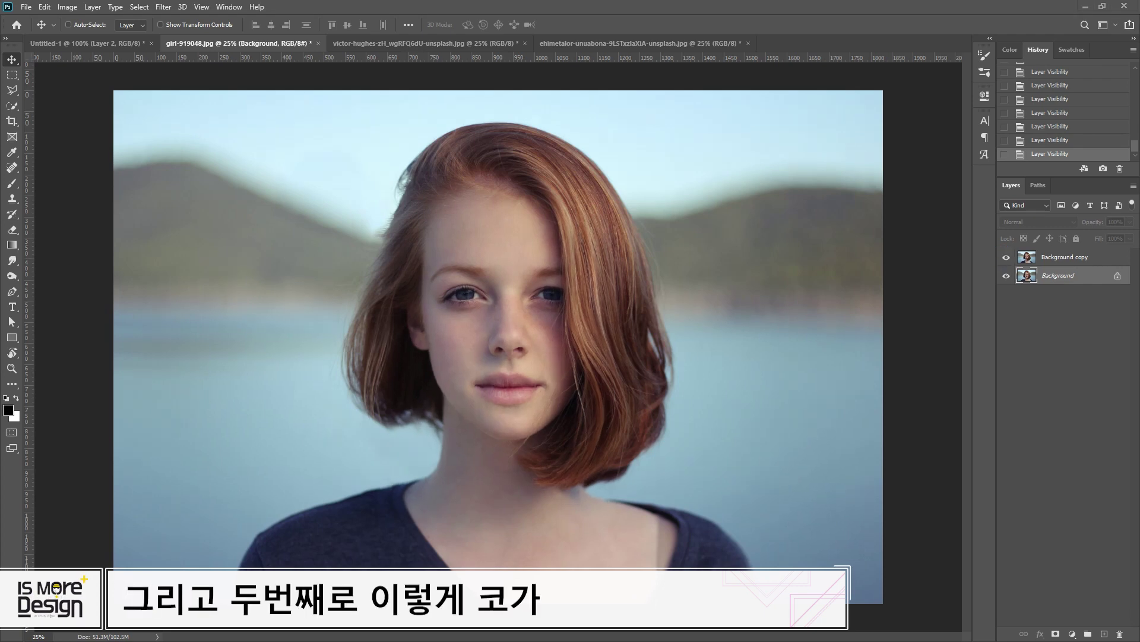
{"action": "left_click_drag", "start_coordinate": [495, 313], "coordinate": [518, 357]}
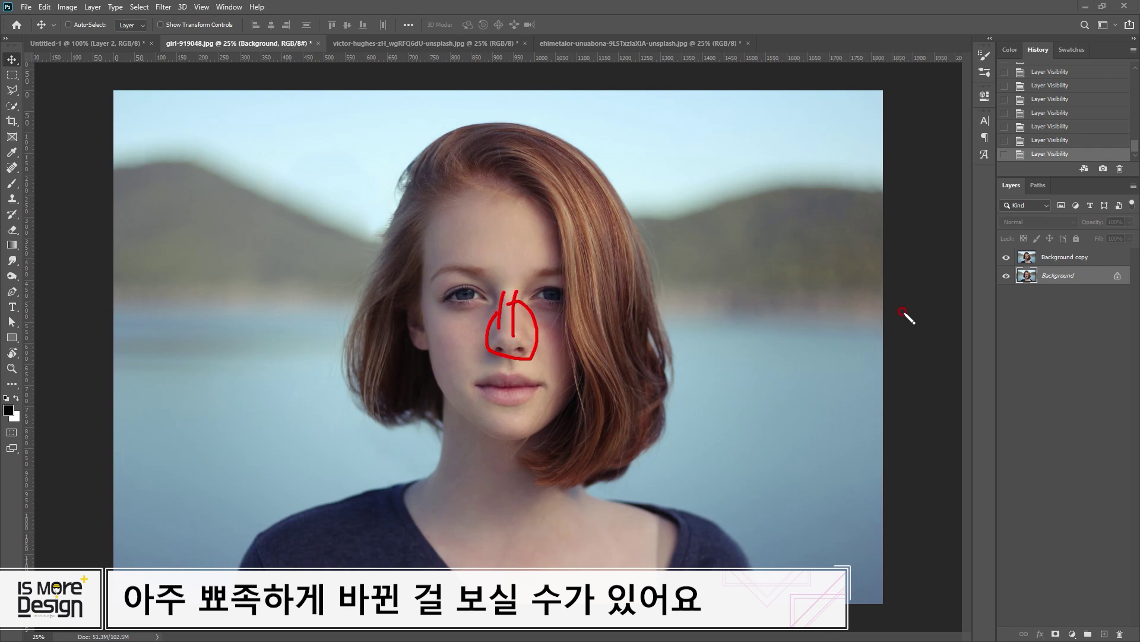
{"action": "key", "text": "Escape"}
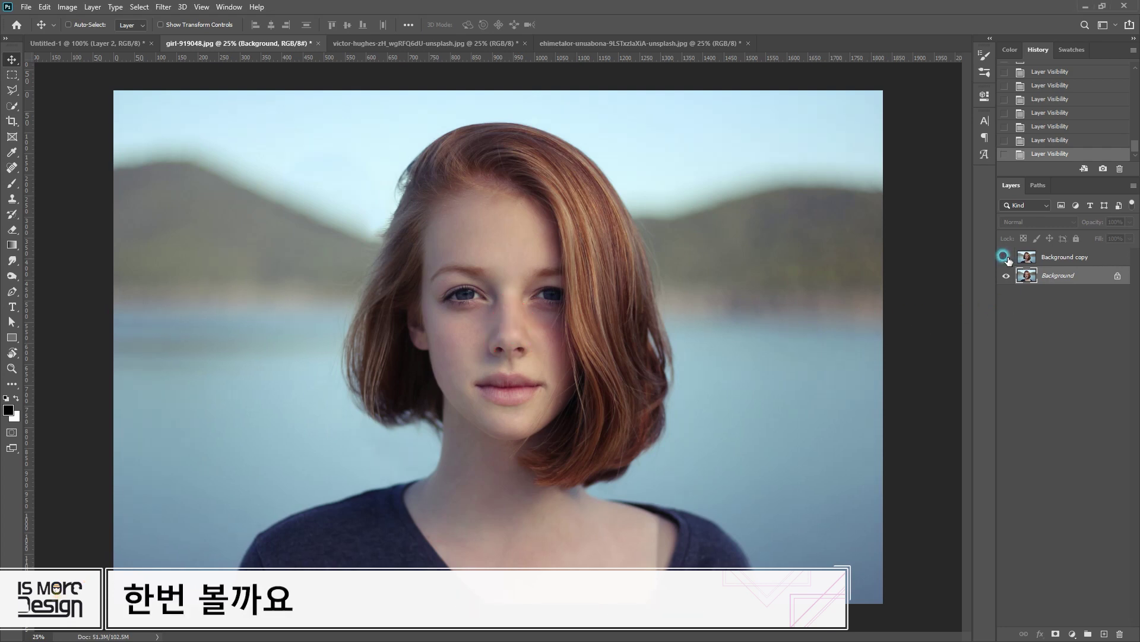
{"action": "left_click", "coordinate": [1006, 257]}
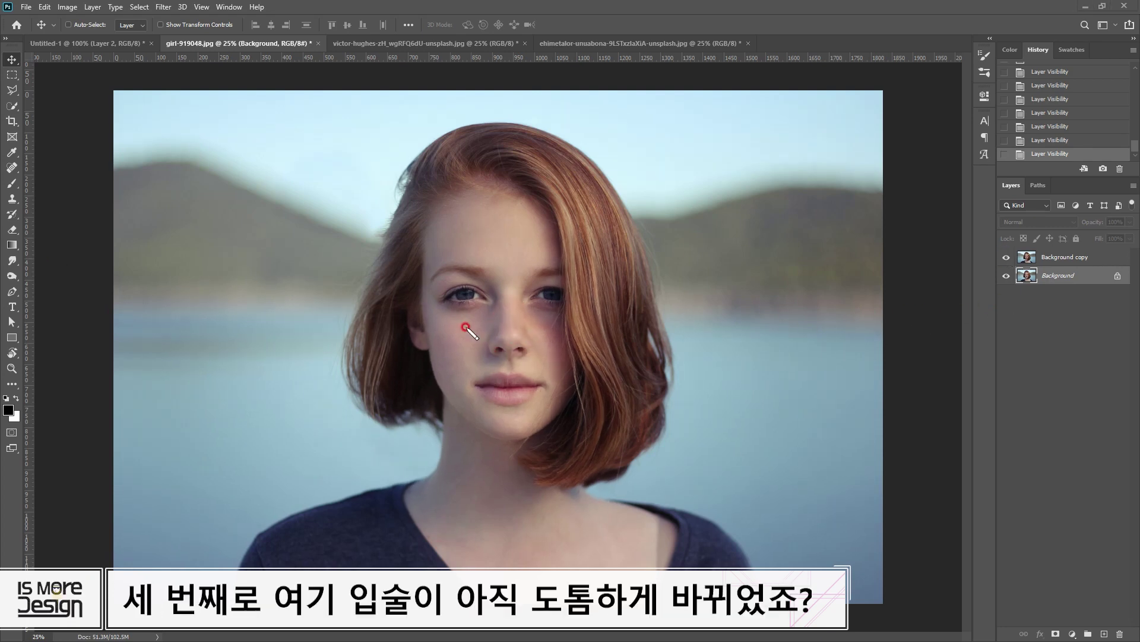
Step: Outline the lips, eyes and neck in red, clear the marks and compare the portrait with Background copy shown and hidden
{"action": "left_click_drag", "start_coordinate": [498, 369], "coordinate": [564, 394]}
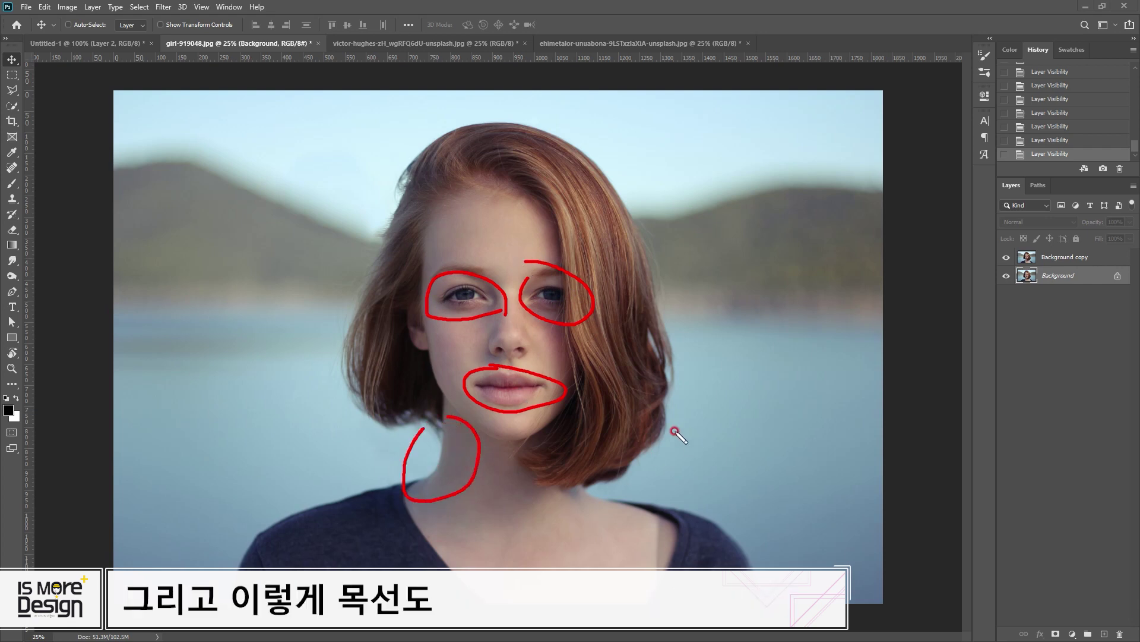
{"action": "mouse_move", "coordinate": [569, 453]}
{"action": "left_mouse_down"}
{"action": "mouse_move", "coordinate": [603, 492]}
{"action": "mouse_move", "coordinate": [591, 449]}
{"action": "left_mouse_up"}
{"action": "key", "text": "Escape"}
{"action": "left_click", "coordinate": [1005, 256]}
{"action": "left_click", "coordinate": [1006, 256]}
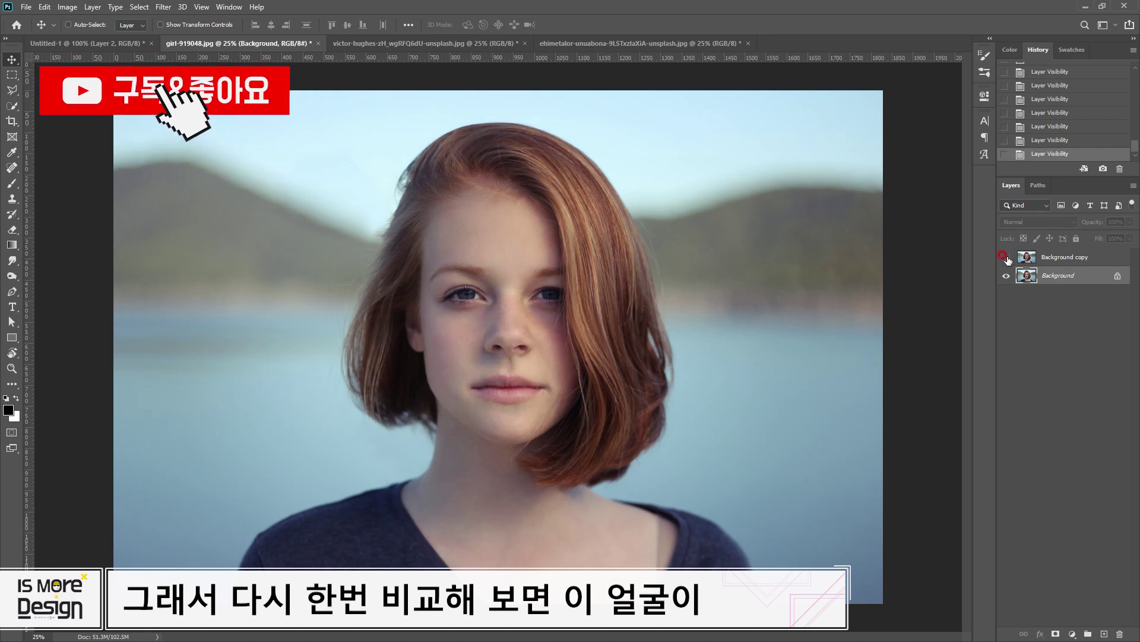
{"action": "left_click", "coordinate": [1005, 256]}
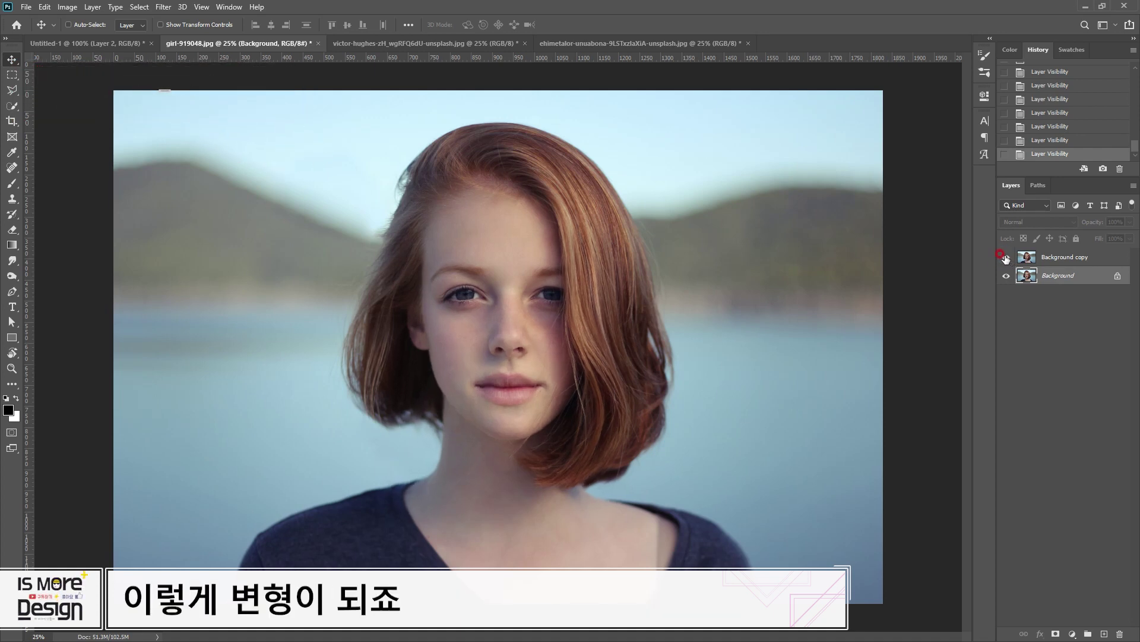
{"action": "left_click", "coordinate": [1006, 256]}
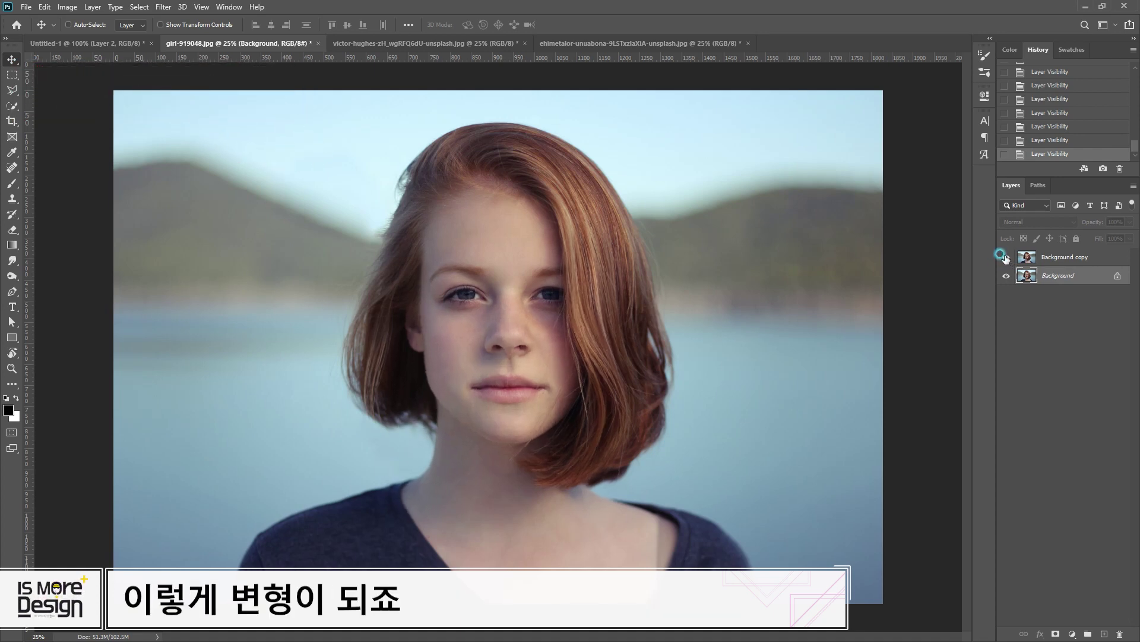
Step: Switch to the photo of the woman in black and toggle Layer 1 to compare the original and reshaped body line
{"action": "left_click", "coordinate": [416, 44]}
{"action": "left_click", "coordinate": [1040, 285]}
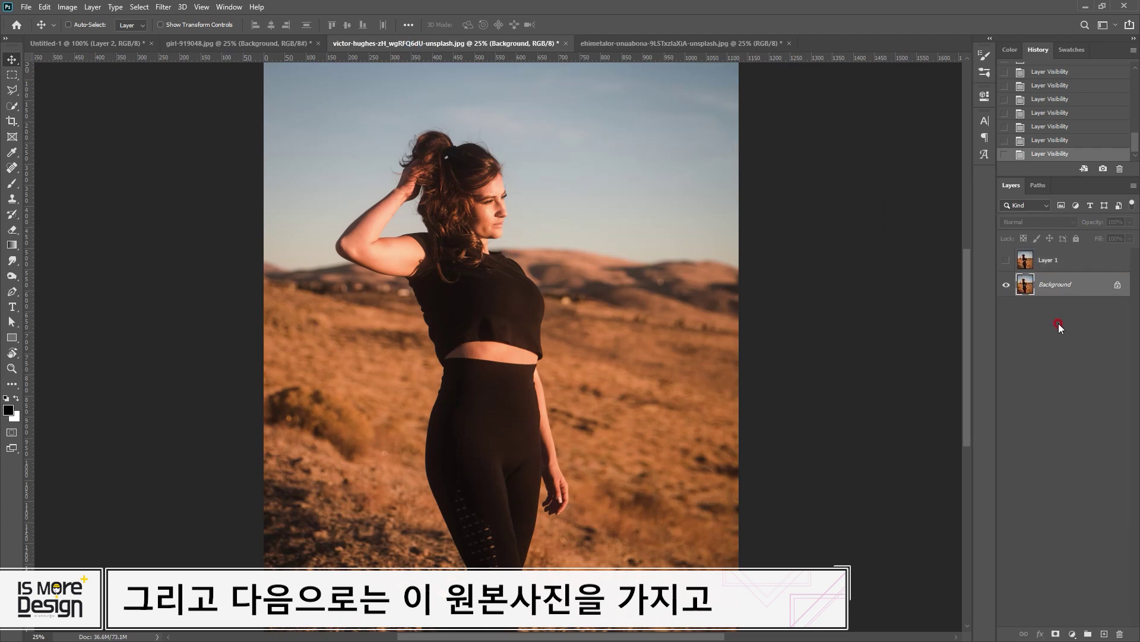
{"action": "left_click", "coordinate": [1005, 260]}
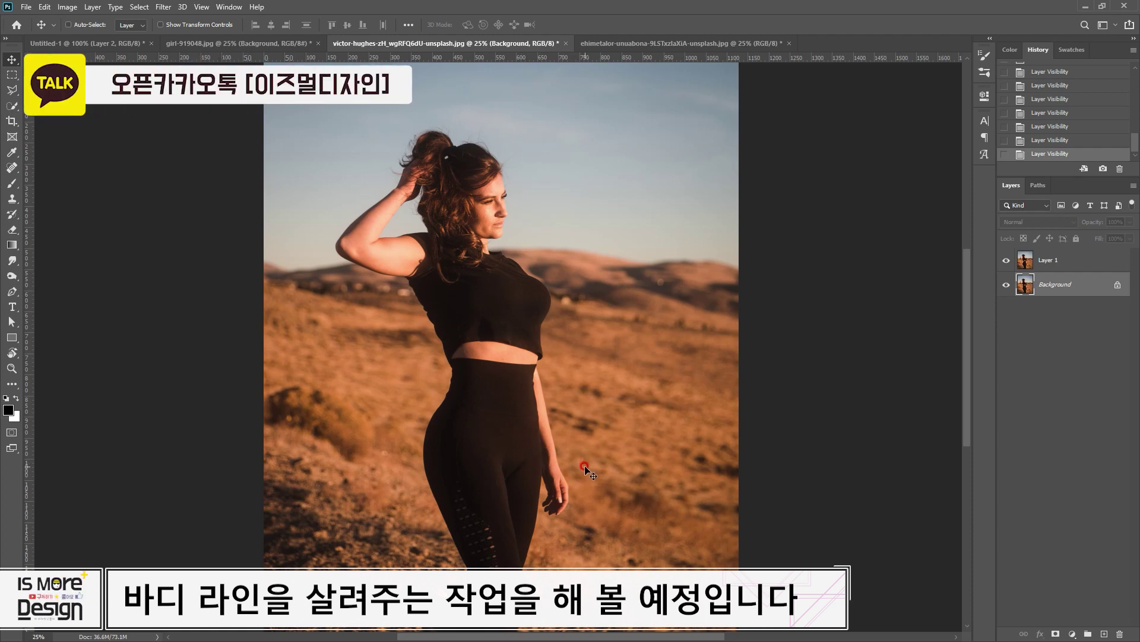
{"action": "left_click", "coordinate": [1006, 260]}
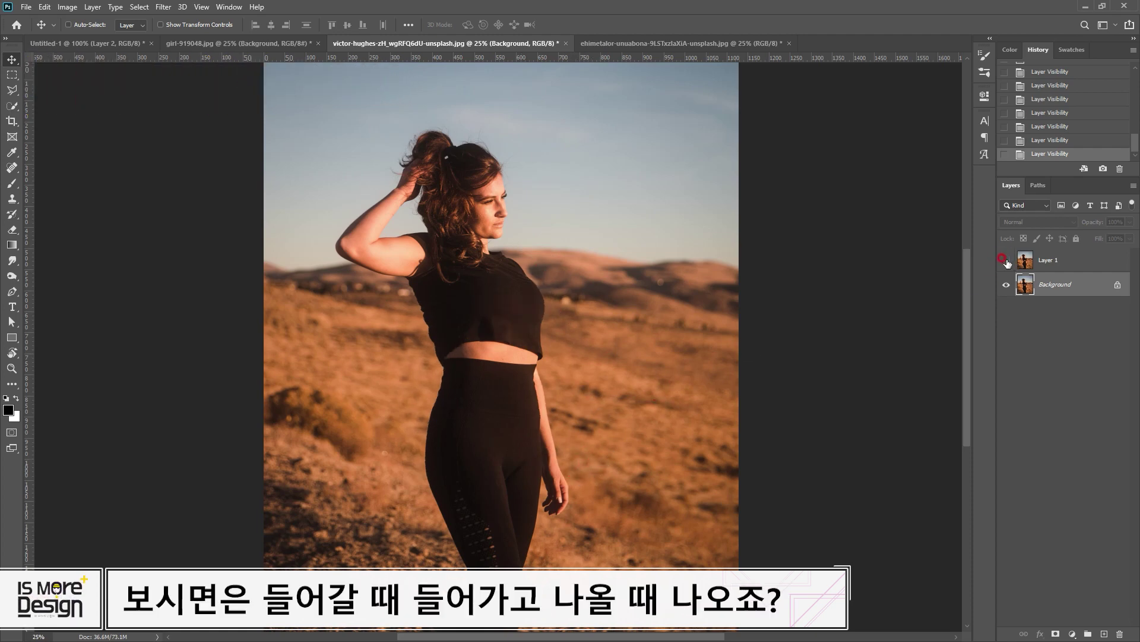
{"action": "left_click", "coordinate": [1006, 261]}
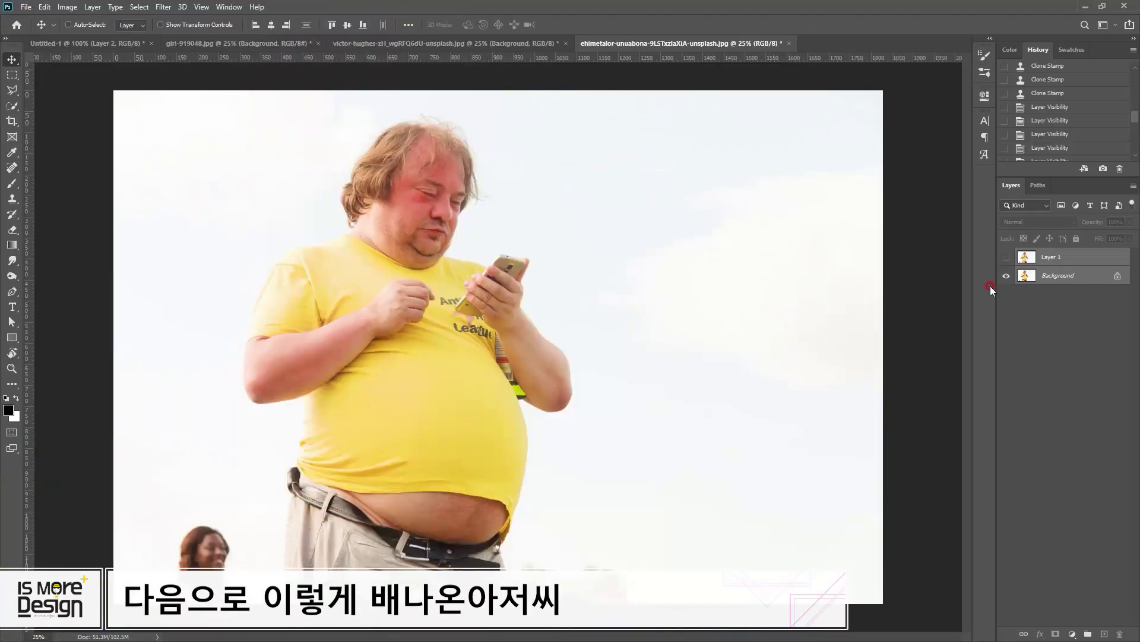
Step: Select the Background layer in the yellow-shirt man's photo and toggle Layer 1 to compare the original and slimmed belly
{"action": "left_click", "coordinate": [1022, 265]}
{"action": "left_click", "coordinate": [1025, 275]}
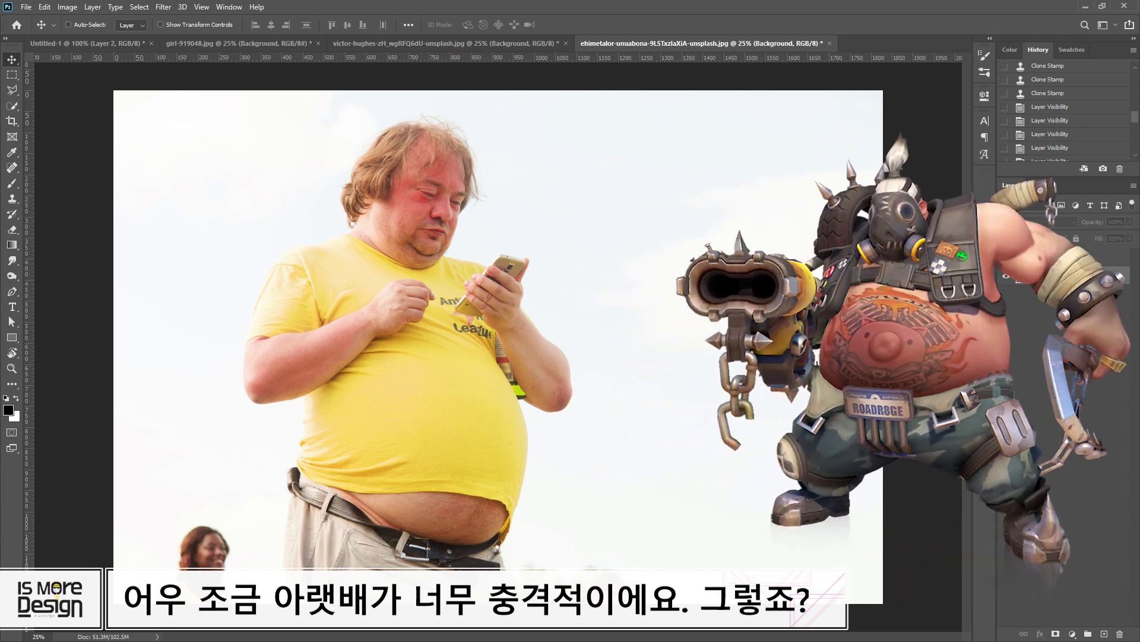
{"action": "left_click", "coordinate": [1006, 257]}
{"action": "left_click", "coordinate": [1005, 257]}
{"action": "left_click", "coordinate": [1005, 258]}
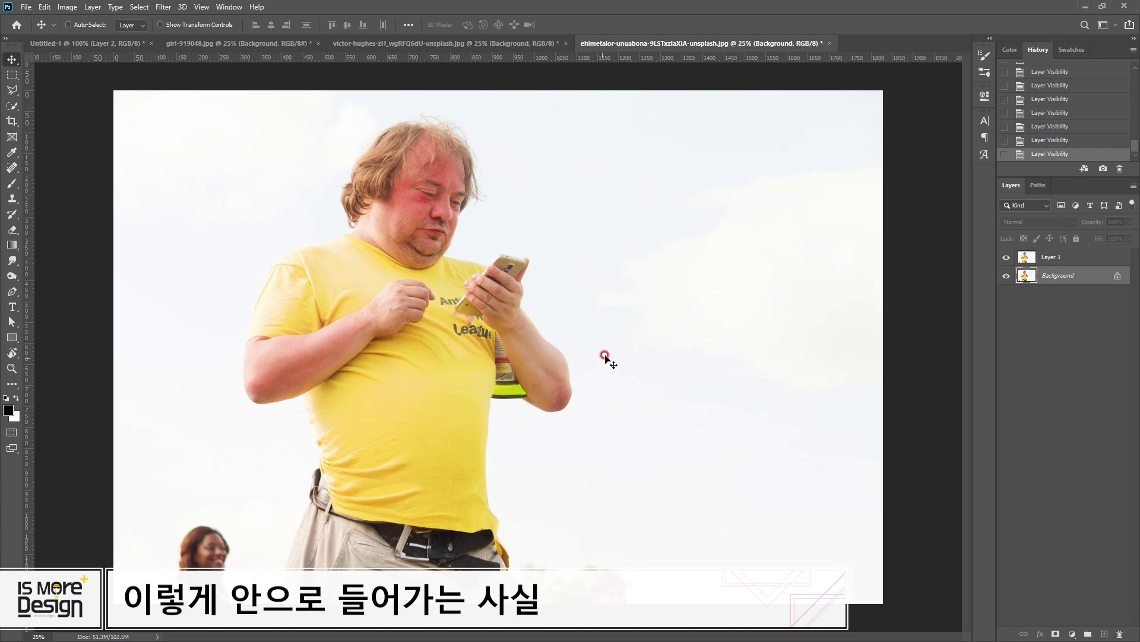
{"action": "key", "text": "z"}
{"action": "left_click", "coordinate": [449, 392]}
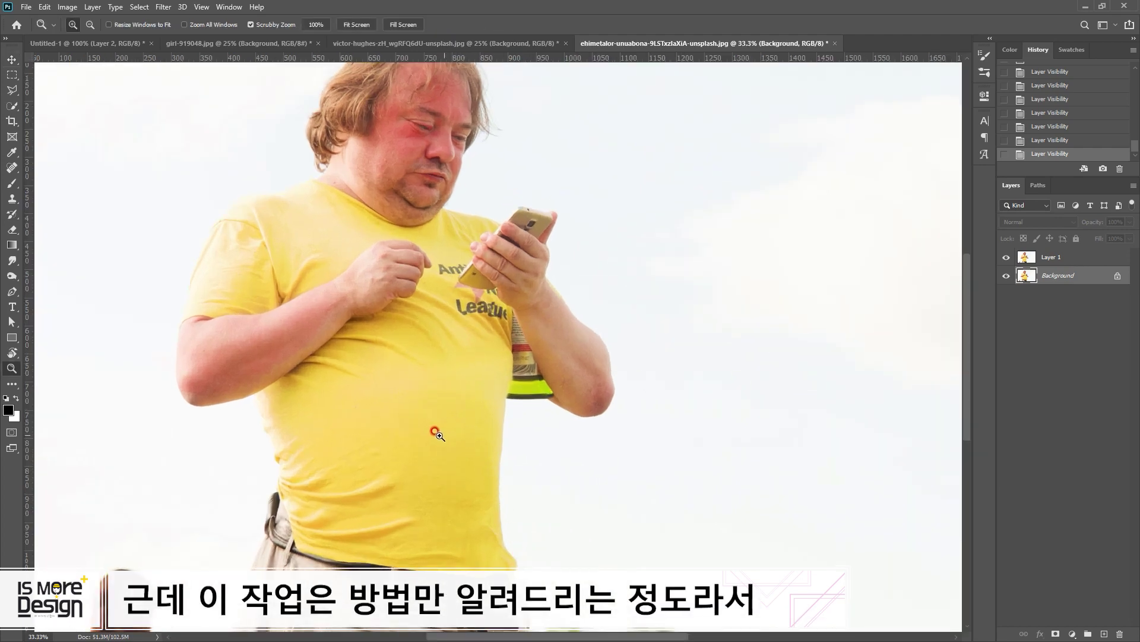
{"action": "left_click", "coordinate": [522, 389], "text": "alt"}
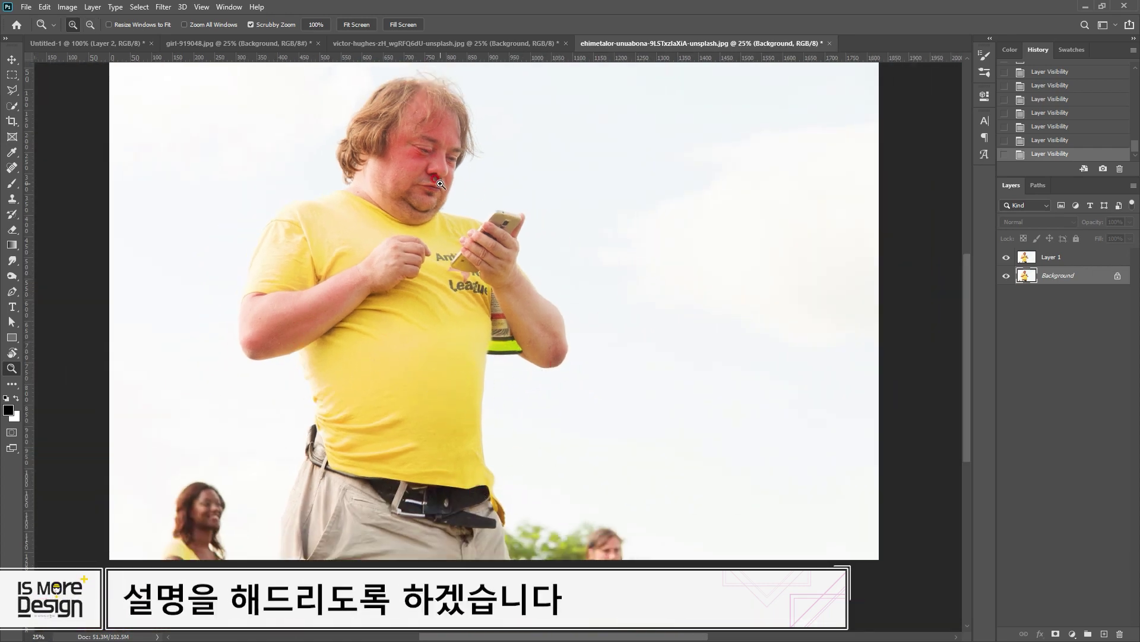
Step: Switch back to girl-919048.jpg and open the Liquify filter on its Background layer
{"action": "left_click", "coordinate": [148, 45]}
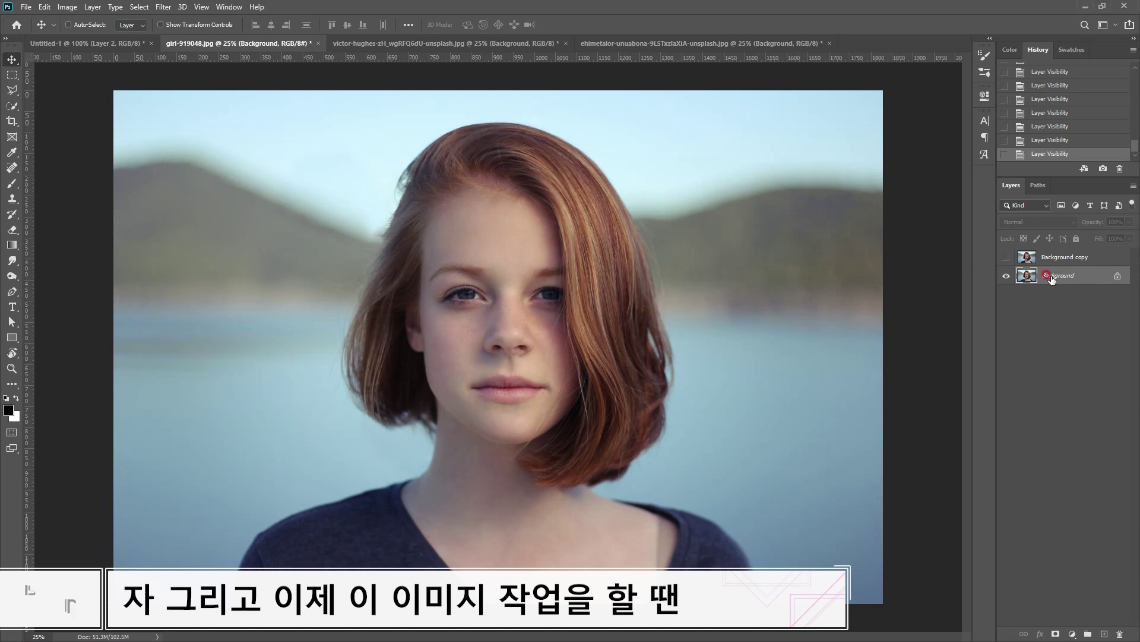
{"action": "left_click", "coordinate": [211, 237]}
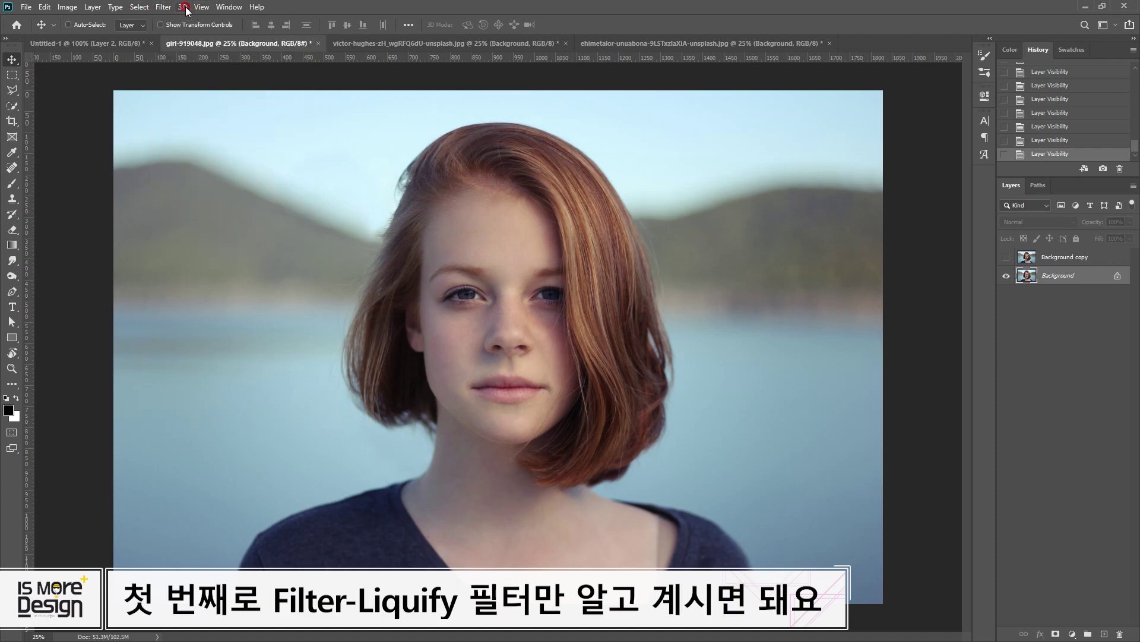
{"action": "left_click", "coordinate": [164, 8]}
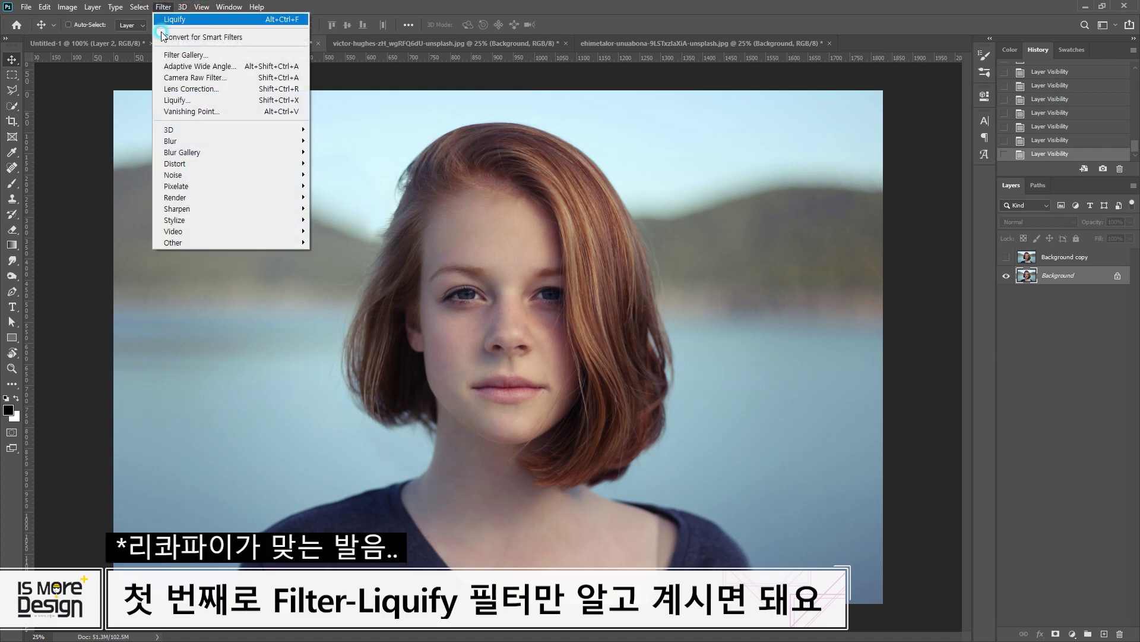
{"action": "left_click", "coordinate": [196, 102]}
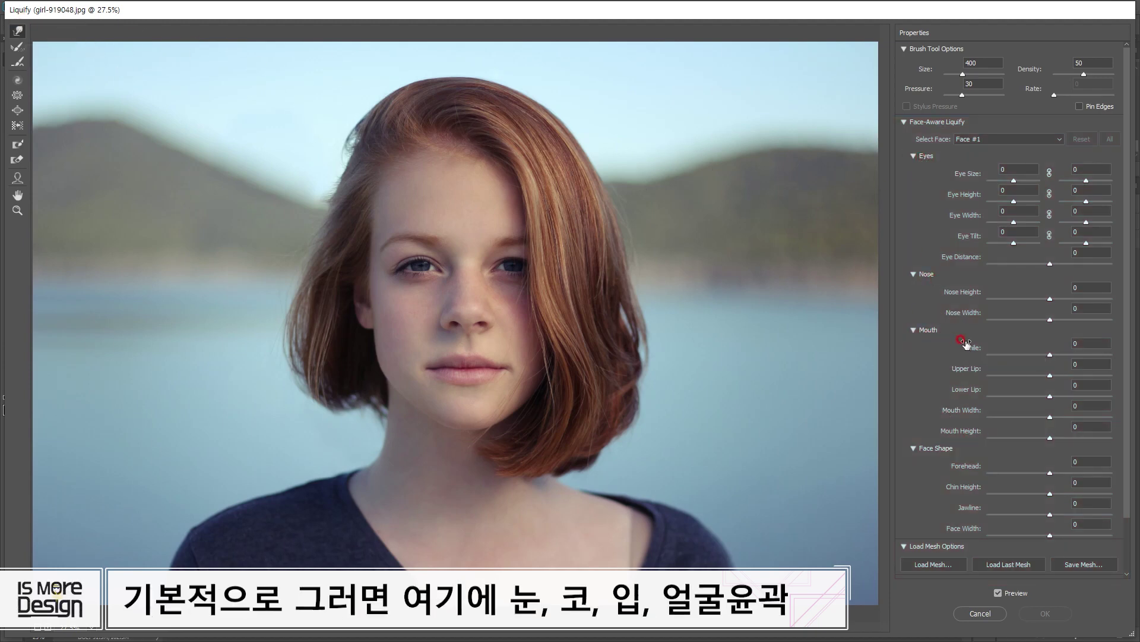
Step: Review the Face-Aware Liquify settings and set the left eye's Eye Size to 10
{"action": "scroll", "coordinate": [951, 458], "scroll_direction": "down", "scroll_amount": 2}
{"action": "scroll", "coordinate": [953, 457], "scroll_direction": "up", "scroll_amount": 2}
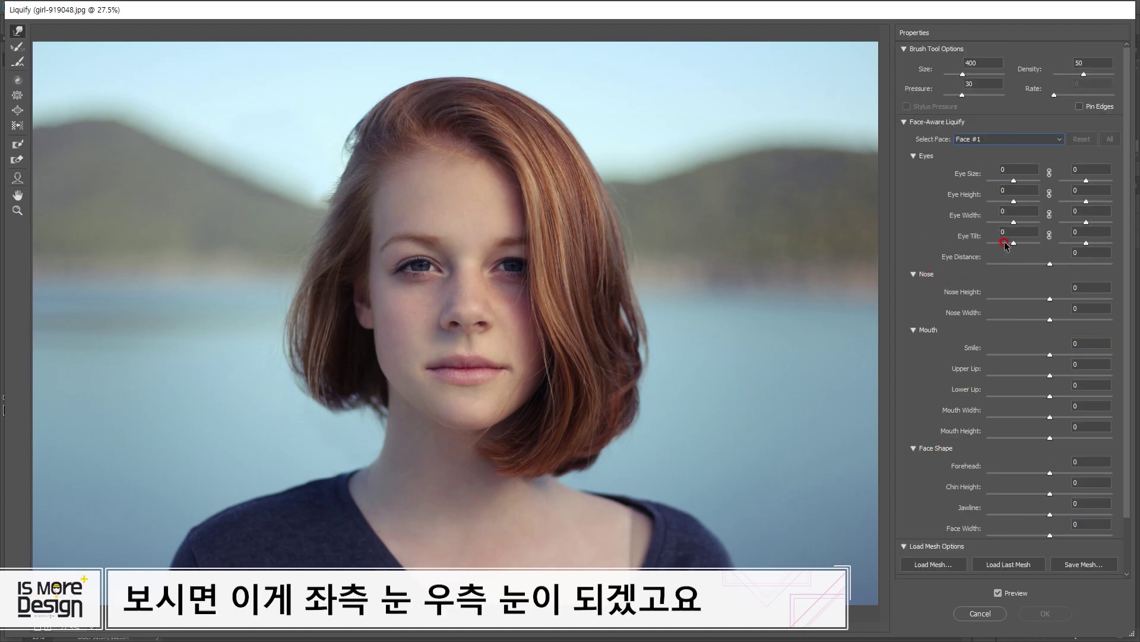
{"action": "mouse_move", "coordinate": [1014, 180]}
{"action": "left_mouse_down"}
{"action": "mouse_move", "coordinate": [1053, 183]}
{"action": "mouse_move", "coordinate": [1006, 177]}
{"action": "mouse_move", "coordinate": [1016, 179]}
{"action": "left_mouse_up"}
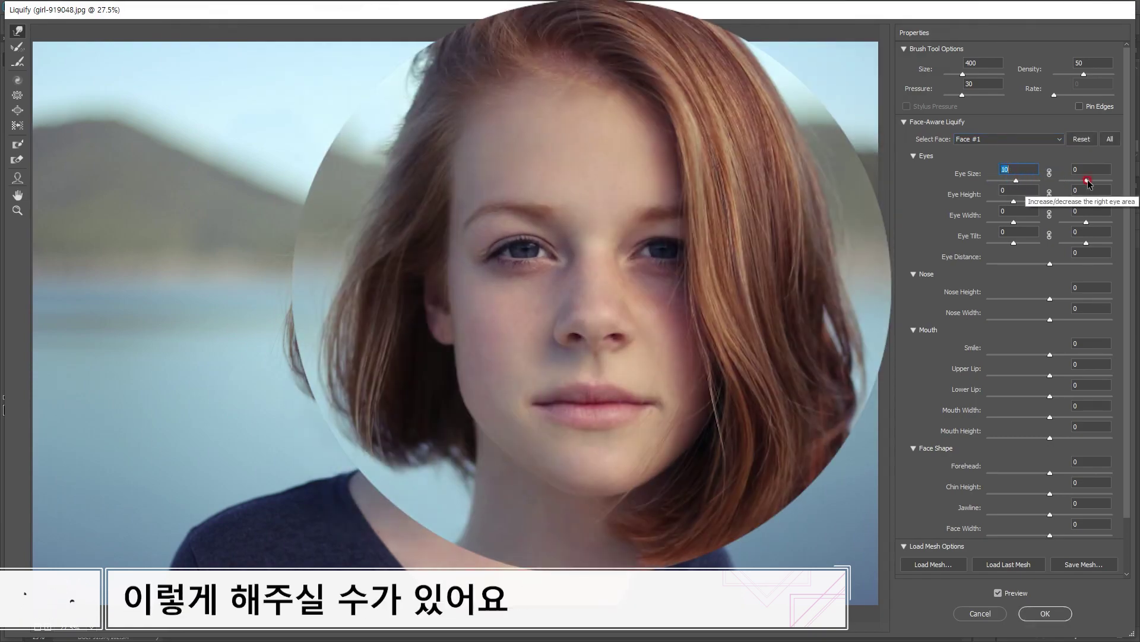
Step: Try changing the left Eye Size on its own, link both eyes' Eye Size values, and undo the trial size changes
{"action": "left_click_drag", "start_coordinate": [1016, 179], "coordinate": [1017, 181]}
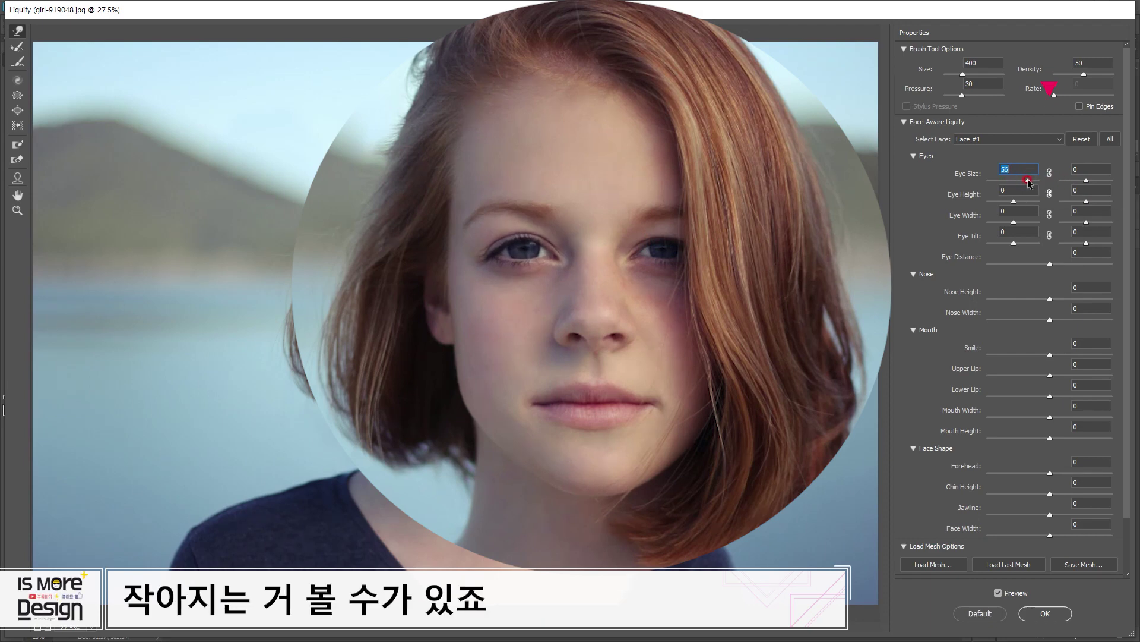
{"action": "key", "text": "ctrl+z"}
{"action": "left_click", "coordinate": [1049, 173]}
{"action": "left_click_drag", "start_coordinate": [1014, 181], "coordinate": [1021, 203]}
{"action": "key", "text": "ctrl+z"}
Step: Try out the Eye Height, Eye Width and Eye Tilt adjustments and reset each of them to 0
{"action": "type", "text": "0"}
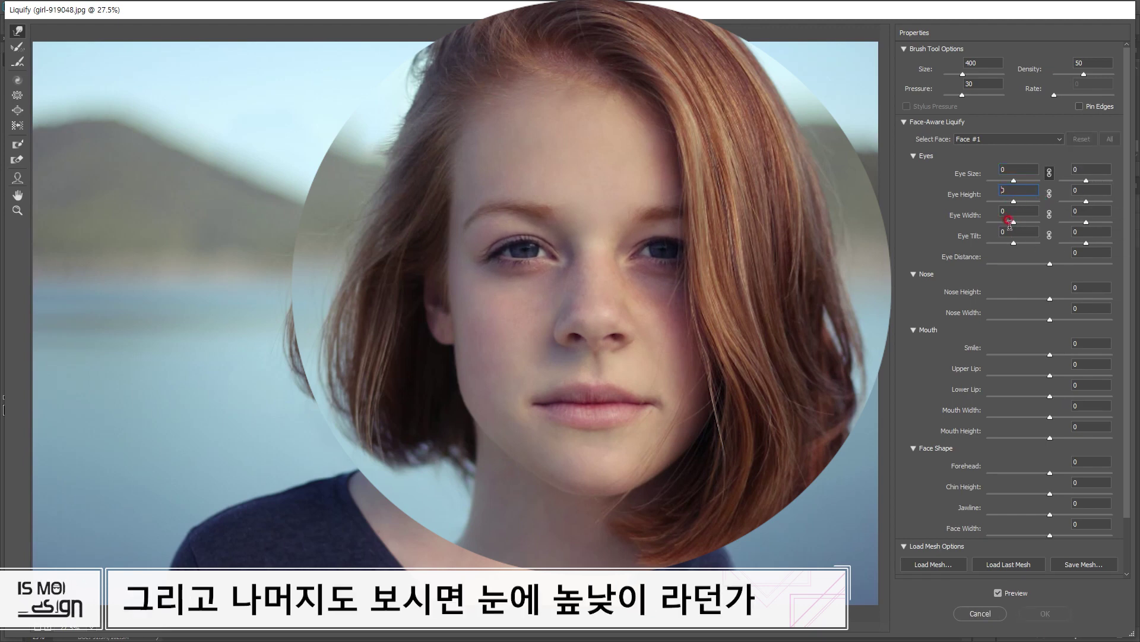
{"action": "type", "text": "0"}
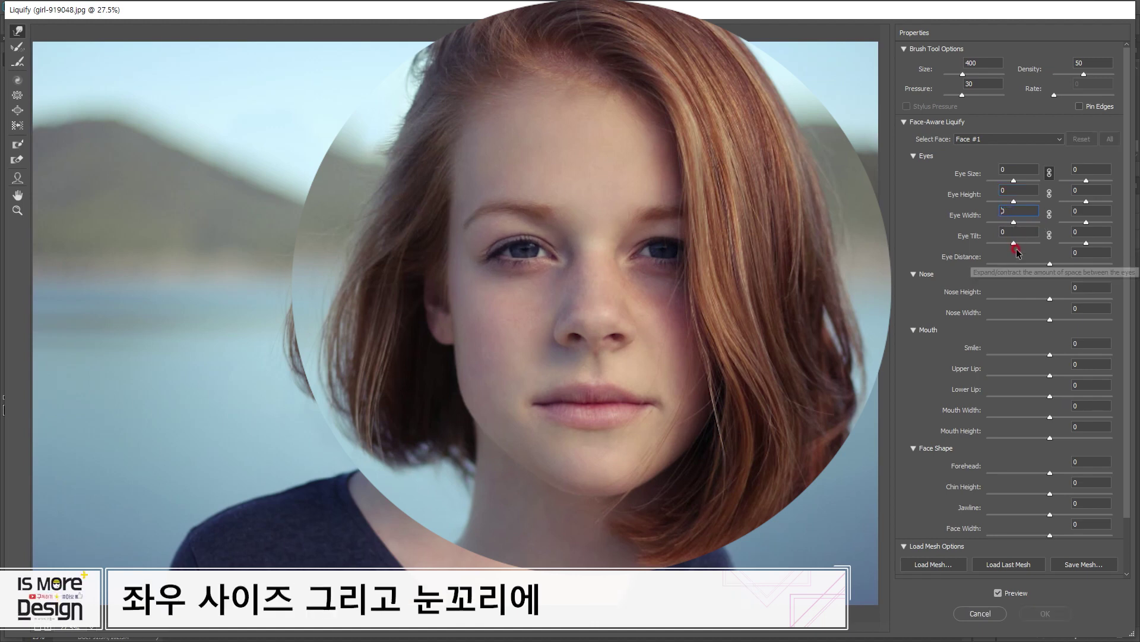
{"action": "mouse_move", "coordinate": [1013, 242]}
{"action": "left_mouse_down"}
{"action": "mouse_move", "coordinate": [1049, 237]}
{"action": "mouse_move", "coordinate": [1011, 238]}
{"action": "left_mouse_up"}
{"action": "type", "text": "0"}
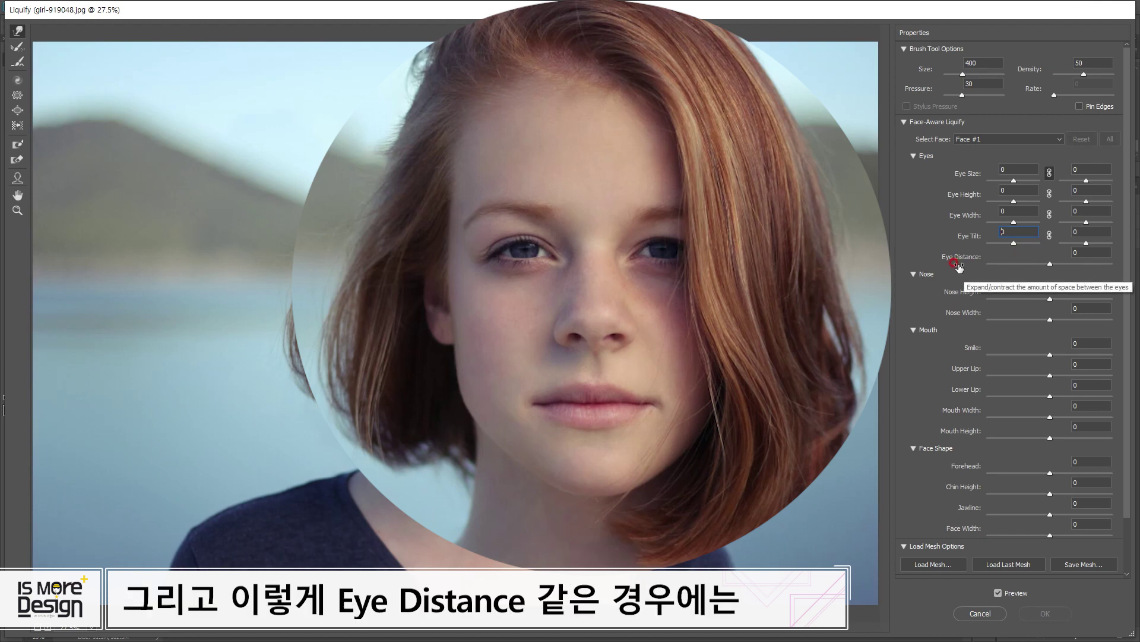
Step: Set Eye Distance to 58 and, with both eyes linked, set Eye Size 6, Height 63, Width 47 and Tilt -13
{"action": "left_click_drag", "start_coordinate": [1047, 264], "coordinate": [1086, 263]}
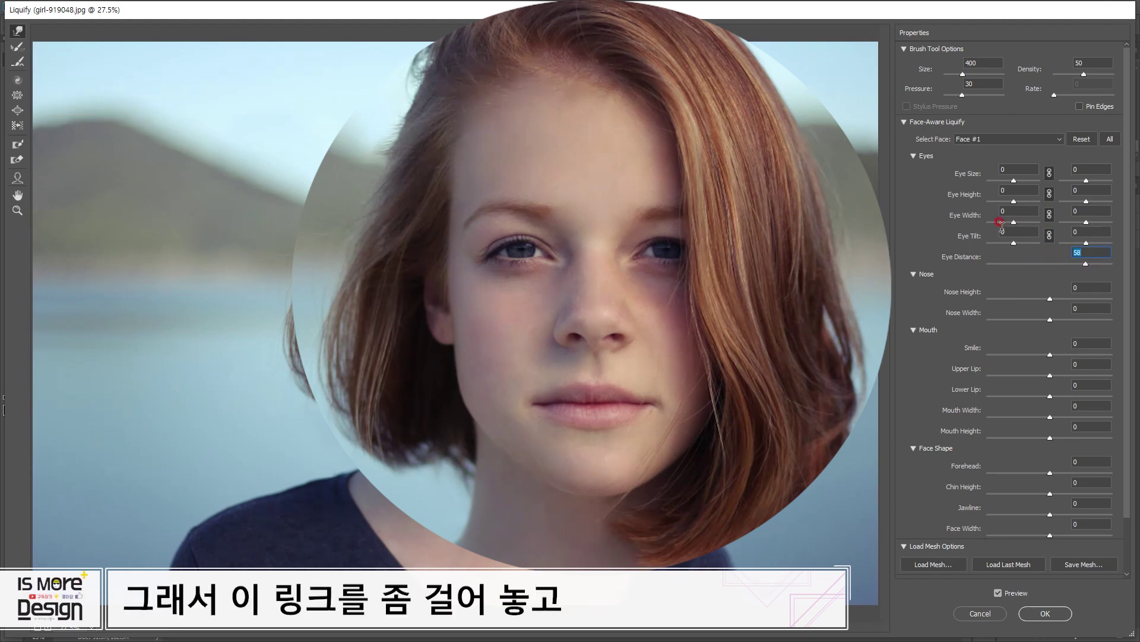
{"action": "left_click_drag", "start_coordinate": [1014, 242], "coordinate": [1016, 180]}
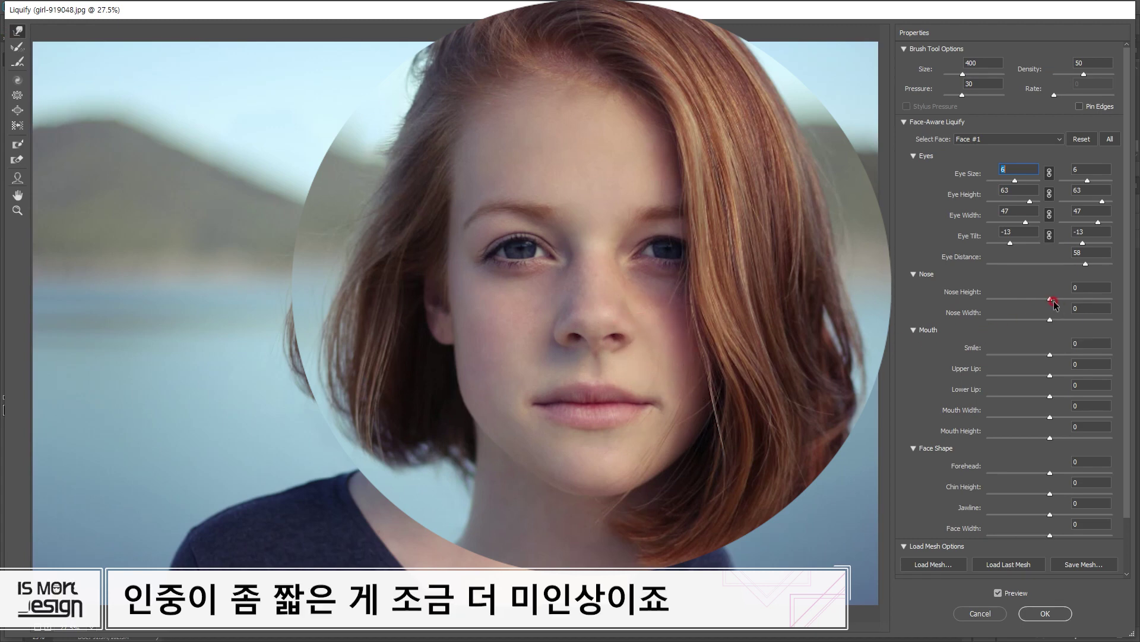
Step: Set Nose Height to -100 and Nose Width to -70, and toggle the preview to compare with the original face
{"action": "left_click_drag", "start_coordinate": [1051, 299], "coordinate": [1015, 302]}
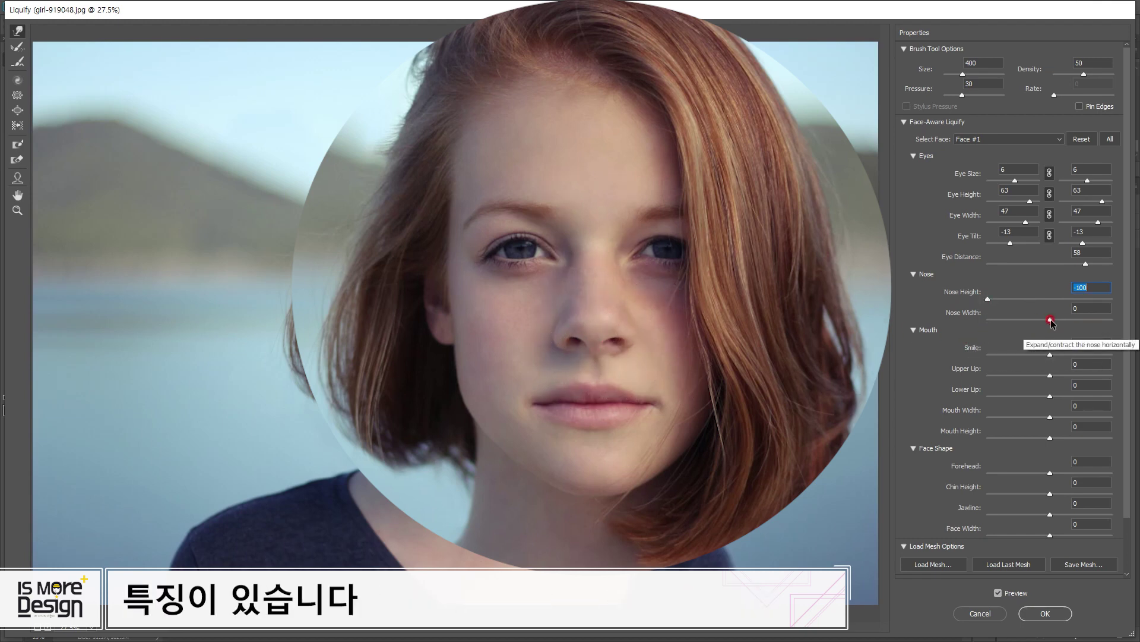
{"action": "left_click_drag", "start_coordinate": [1050, 319], "coordinate": [970, 321]}
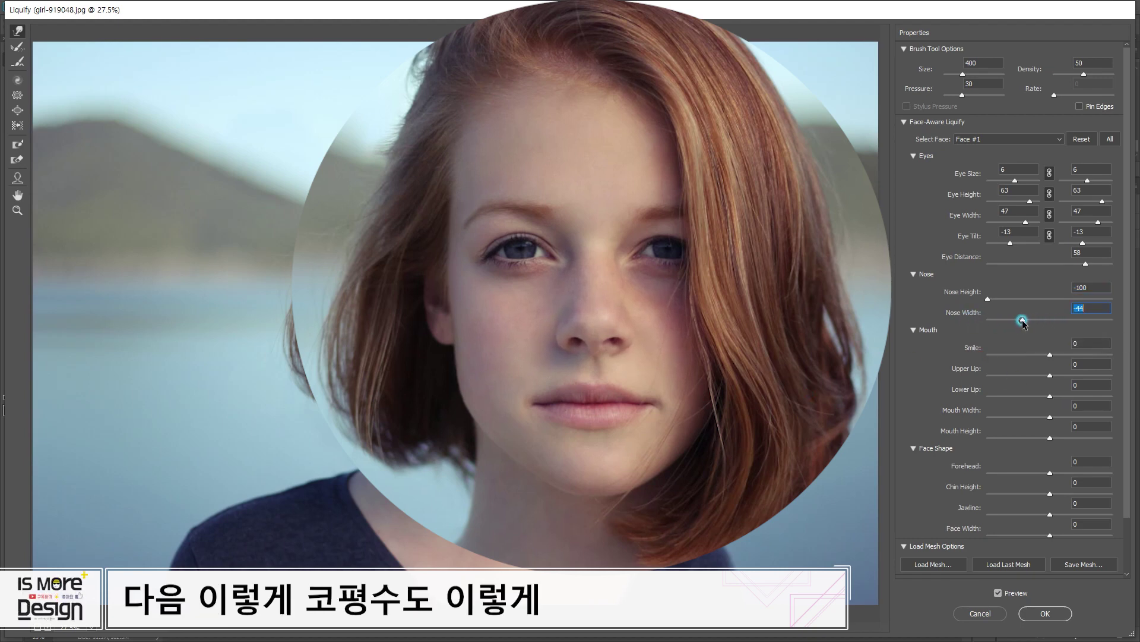
{"action": "left_click_drag", "start_coordinate": [1020, 321], "coordinate": [1007, 321]}
{"action": "left_click", "coordinate": [997, 592]}
{"action": "left_click", "coordinate": [998, 592]}
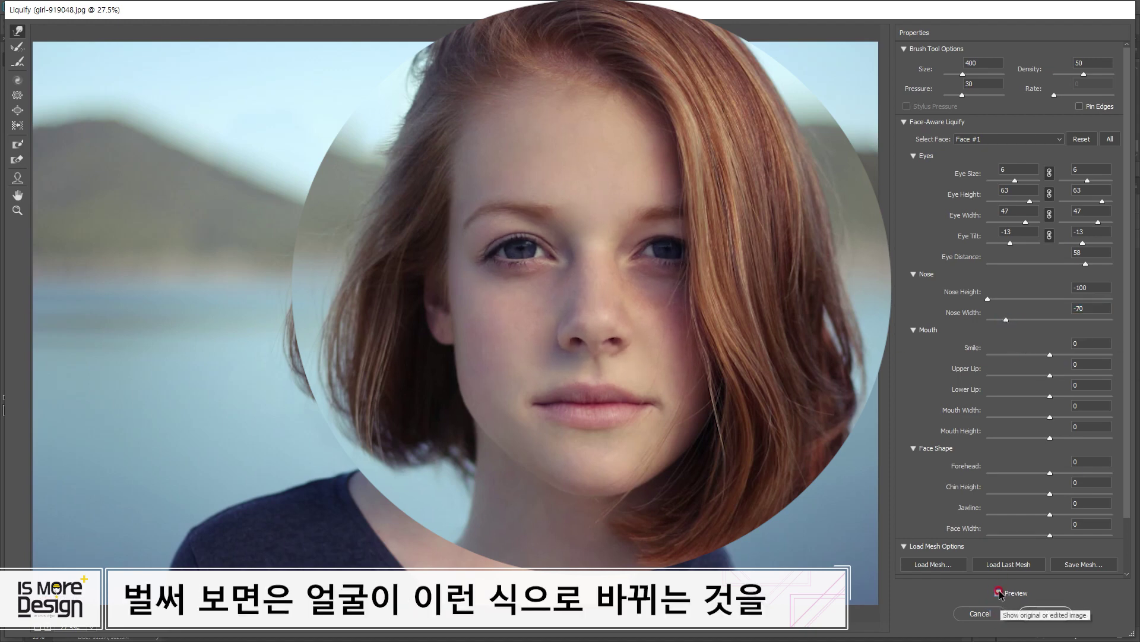
{"action": "left_click", "coordinate": [998, 592]}
{"action": "left_click", "coordinate": [998, 592]}
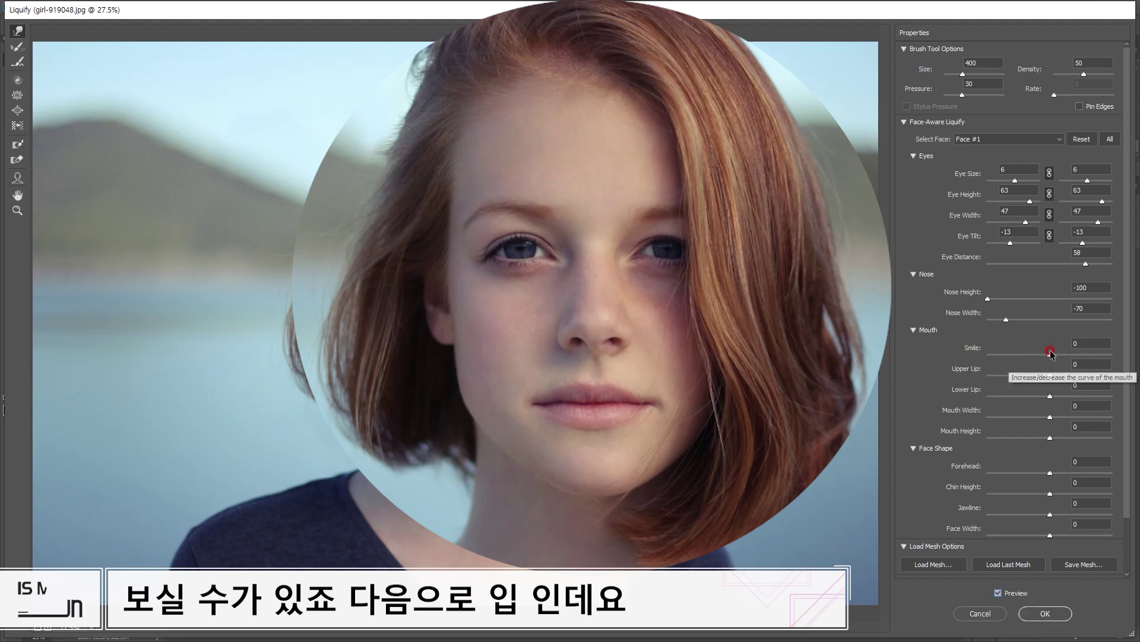
Step: Shape the mouth with Smile 54, Upper Lip 34, Lower Lip -54, Mouth Width -47 and Mouth Height 67
{"action": "left_click_drag", "start_coordinate": [1051, 354], "coordinate": [1080, 355]}
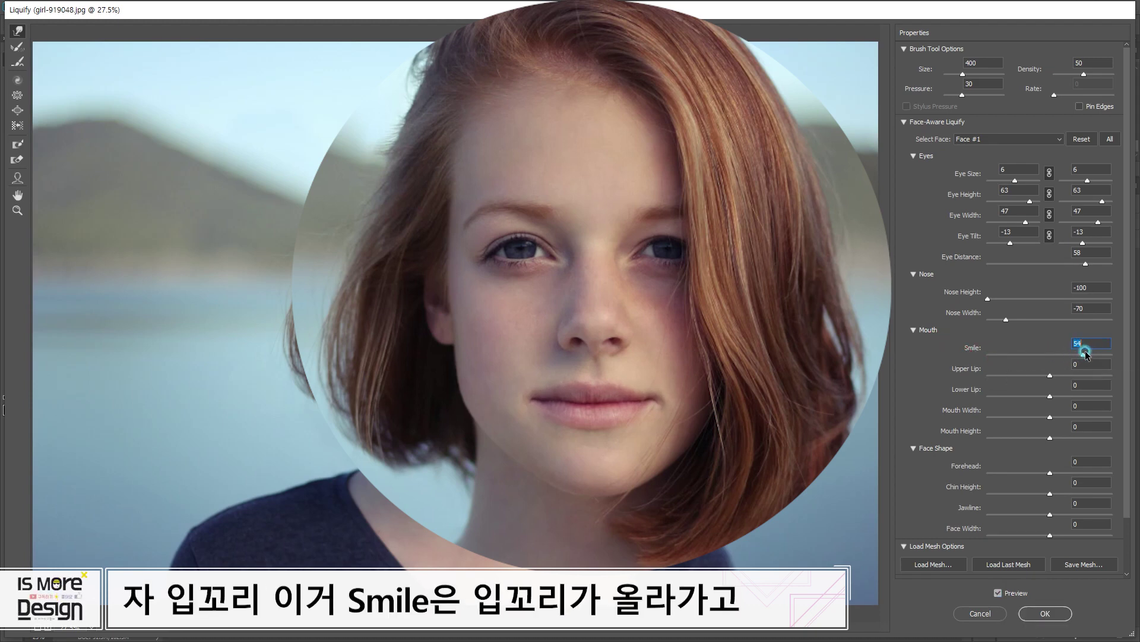
{"action": "left_click_drag", "start_coordinate": [1050, 374], "coordinate": [1071, 374]}
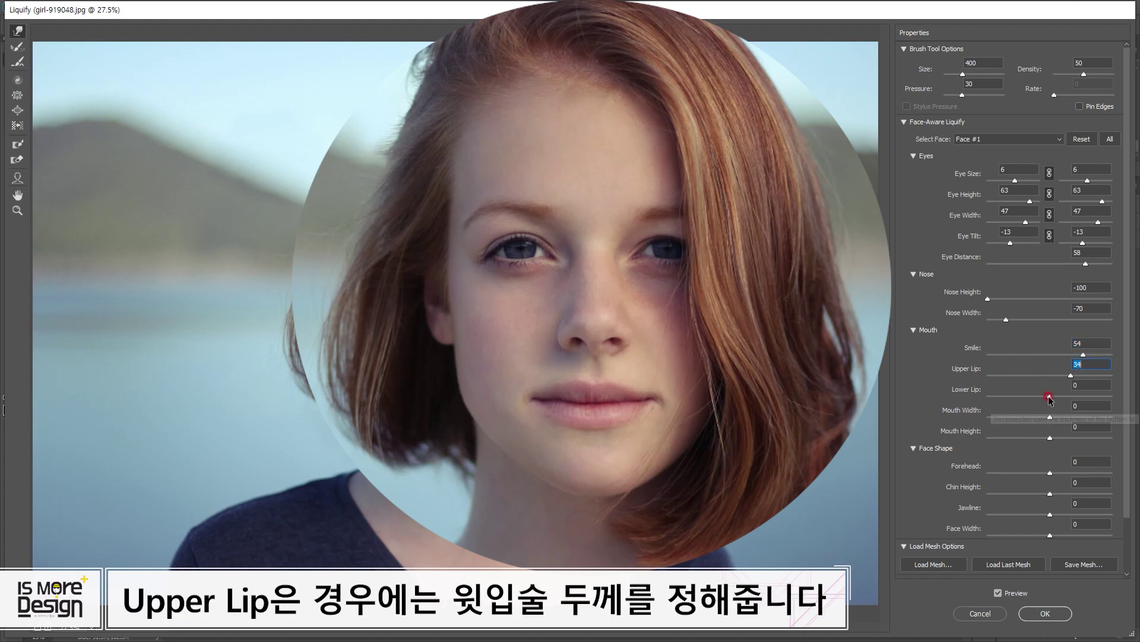
{"action": "left_click", "coordinate": [1050, 396]}
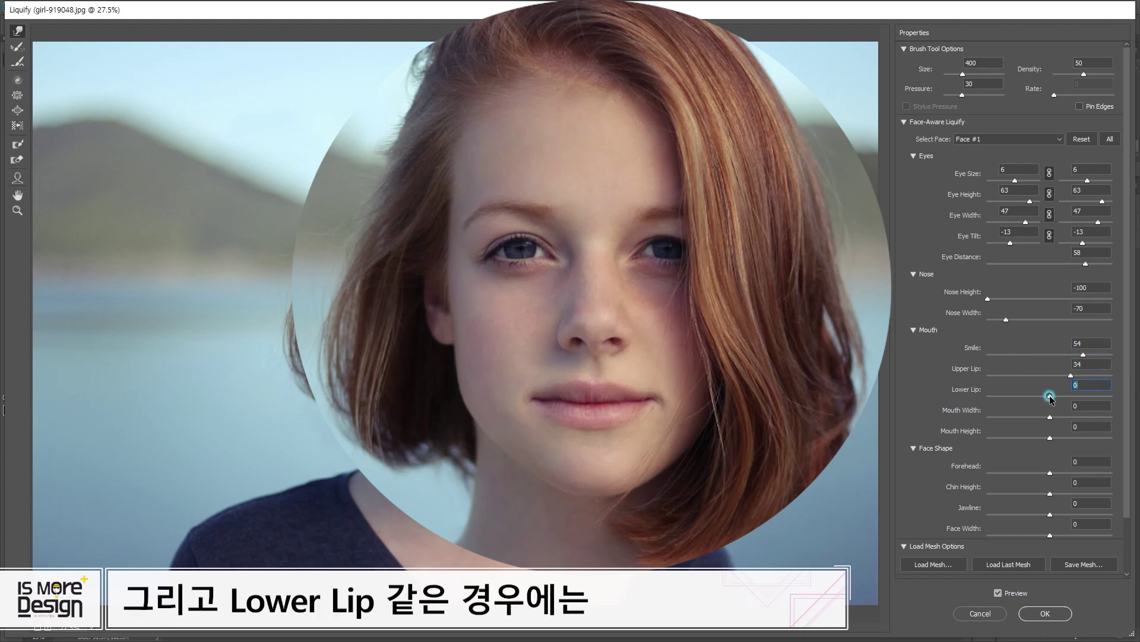
{"action": "mouse_move", "coordinate": [1080, 395]}
{"action": "left_mouse_down"}
{"action": "mouse_move", "coordinate": [1017, 396]}
{"action": "mouse_move", "coordinate": [1021, 420]}
{"action": "left_mouse_up"}
{"action": "key", "text": "r"}
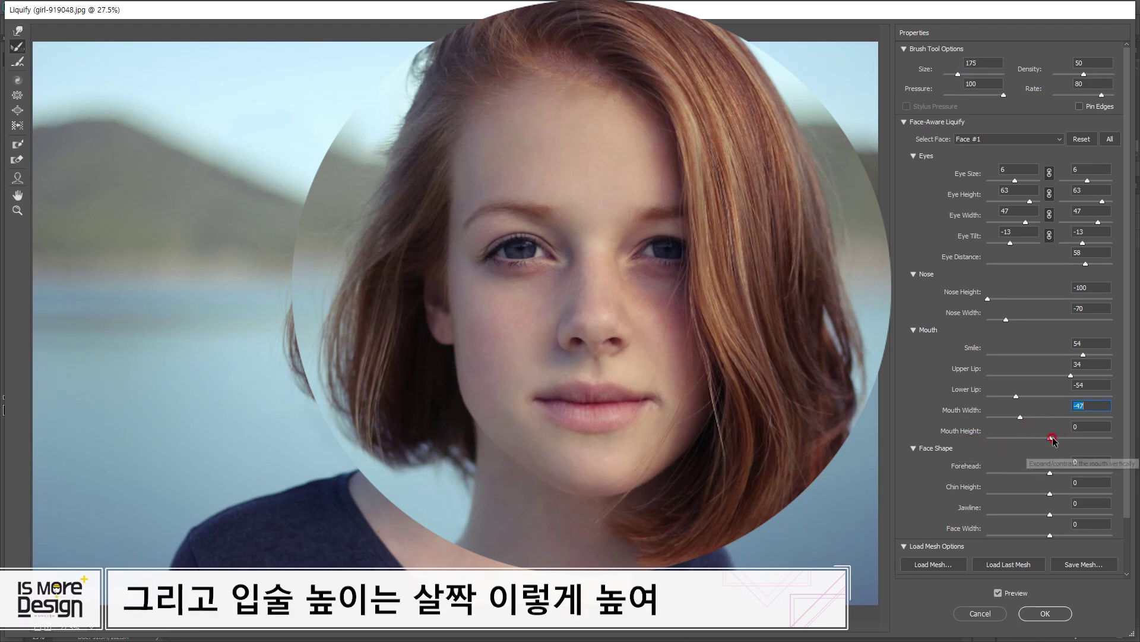
{"action": "mouse_move", "coordinate": [1050, 438]}
{"action": "left_mouse_down"}
{"action": "mouse_move", "coordinate": [1106, 440]}
{"action": "mouse_move", "coordinate": [1091, 438]}
{"action": "left_mouse_up"}
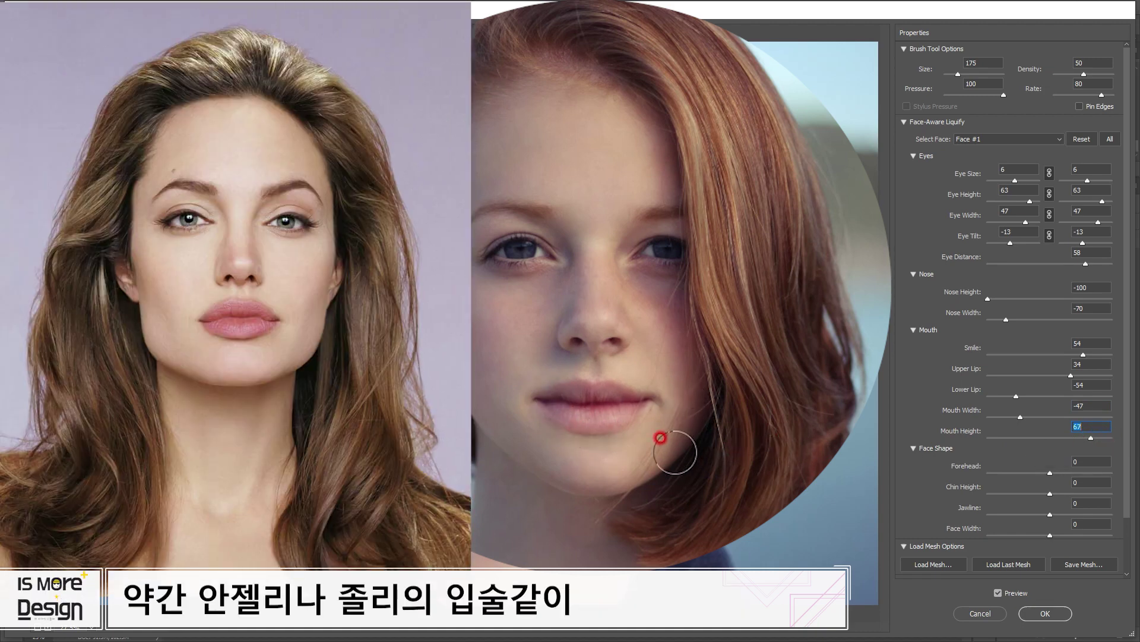
Step: Adjust the face shape with Chin Height 20, Jawline -100 and Face Width -25, leaving Forehead at 0
{"action": "scroll", "coordinate": [950, 416], "scroll_direction": "down", "scroll_amount": 2}
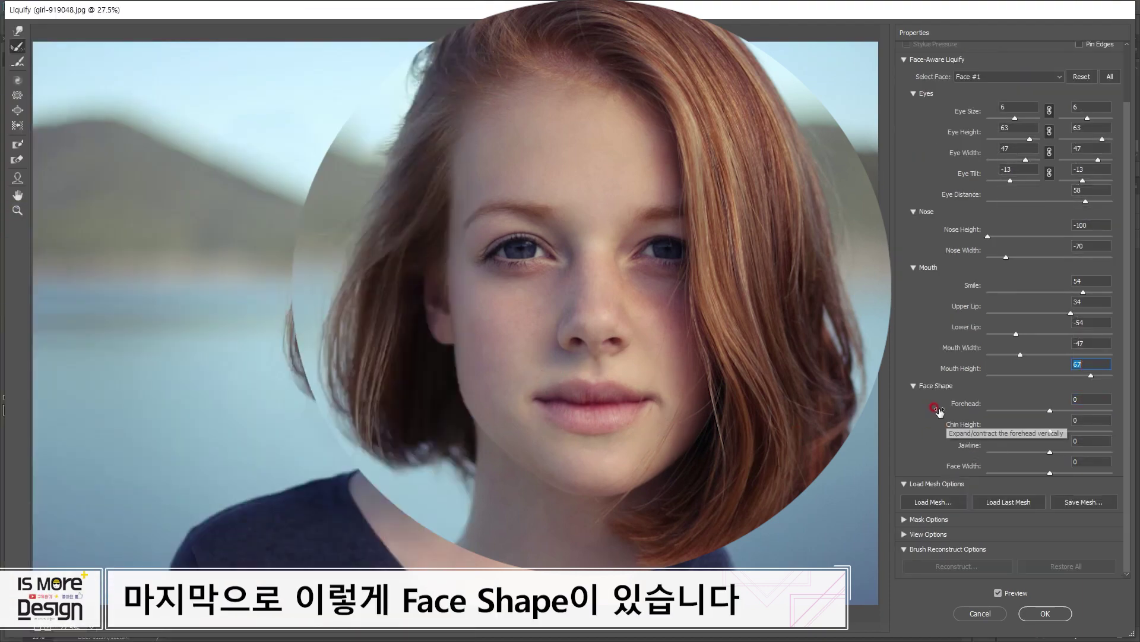
{"action": "left_click_drag", "start_coordinate": [1052, 411], "coordinate": [1059, 434]}
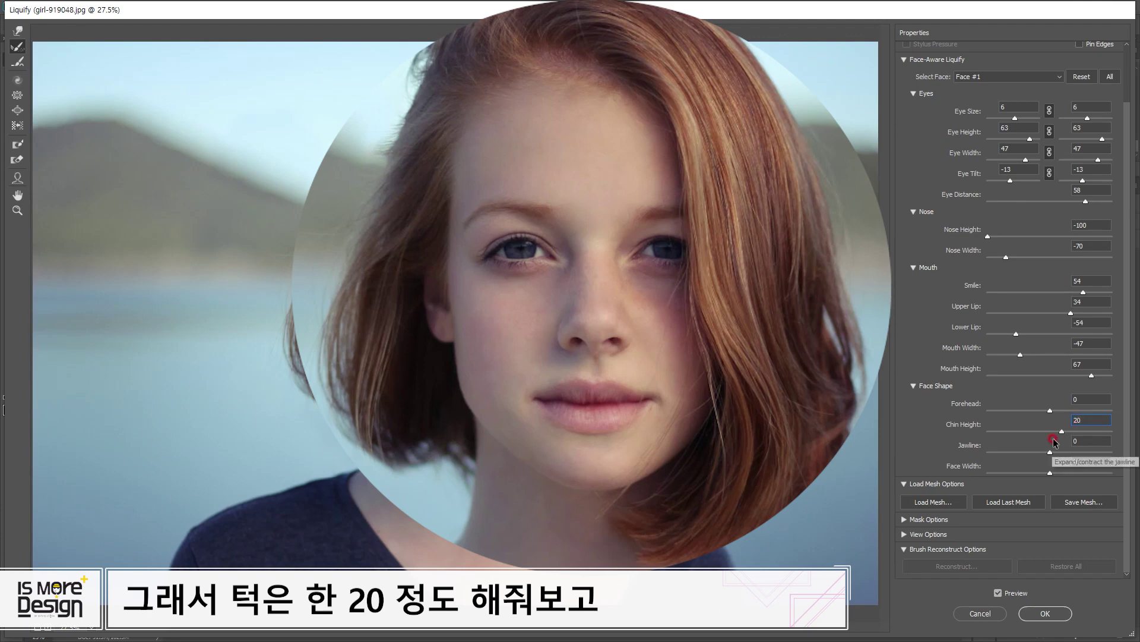
{"action": "mouse_move", "coordinate": [1050, 453]}
{"action": "left_mouse_down"}
{"action": "mouse_move", "coordinate": [999, 454]}
{"action": "mouse_move", "coordinate": [1050, 454]}
{"action": "left_mouse_up"}
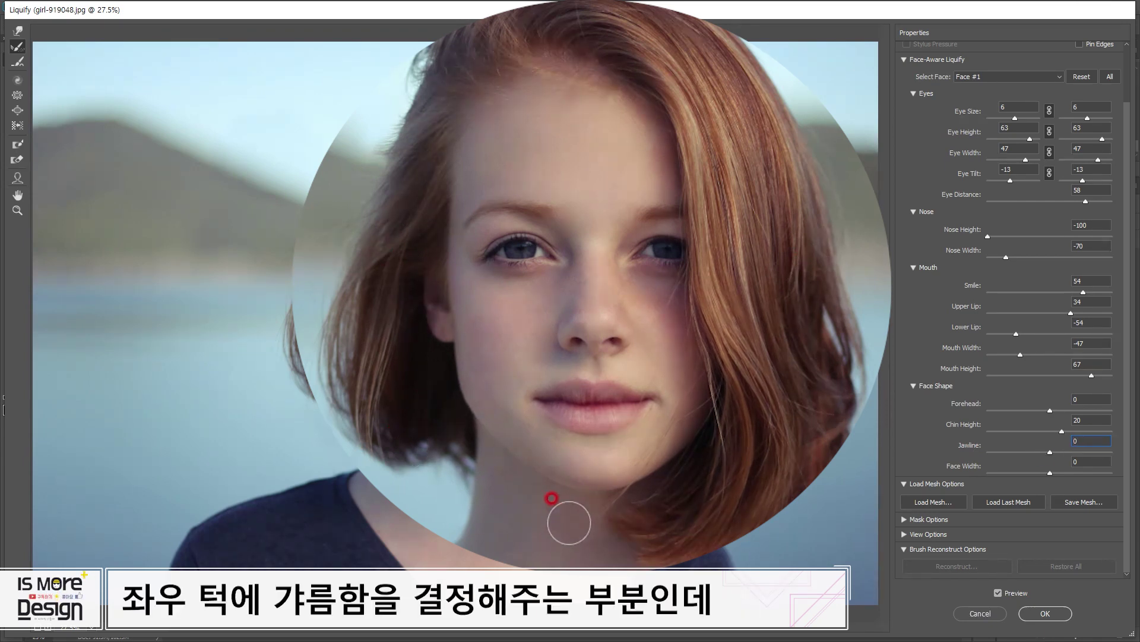
{"action": "left_click_drag", "start_coordinate": [1051, 454], "coordinate": [928, 452]}
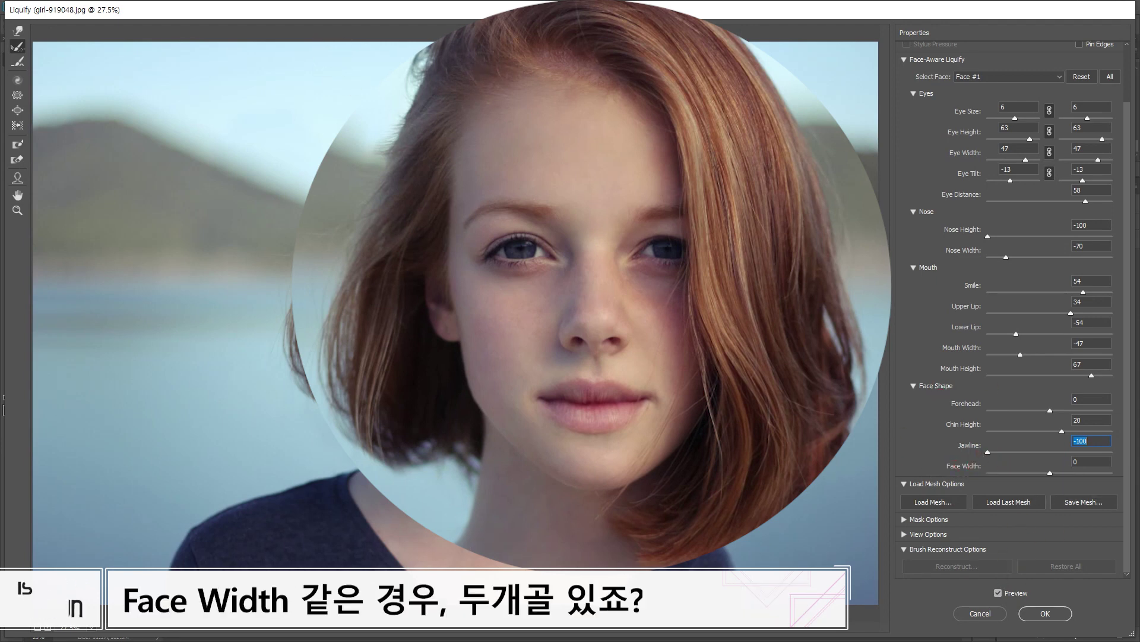
{"action": "mouse_move", "coordinate": [1030, 484]}
{"action": "left_mouse_down"}
{"action": "mouse_move", "coordinate": [1018, 474]}
{"action": "mouse_move", "coordinate": [1051, 474]}
{"action": "left_mouse_up"}
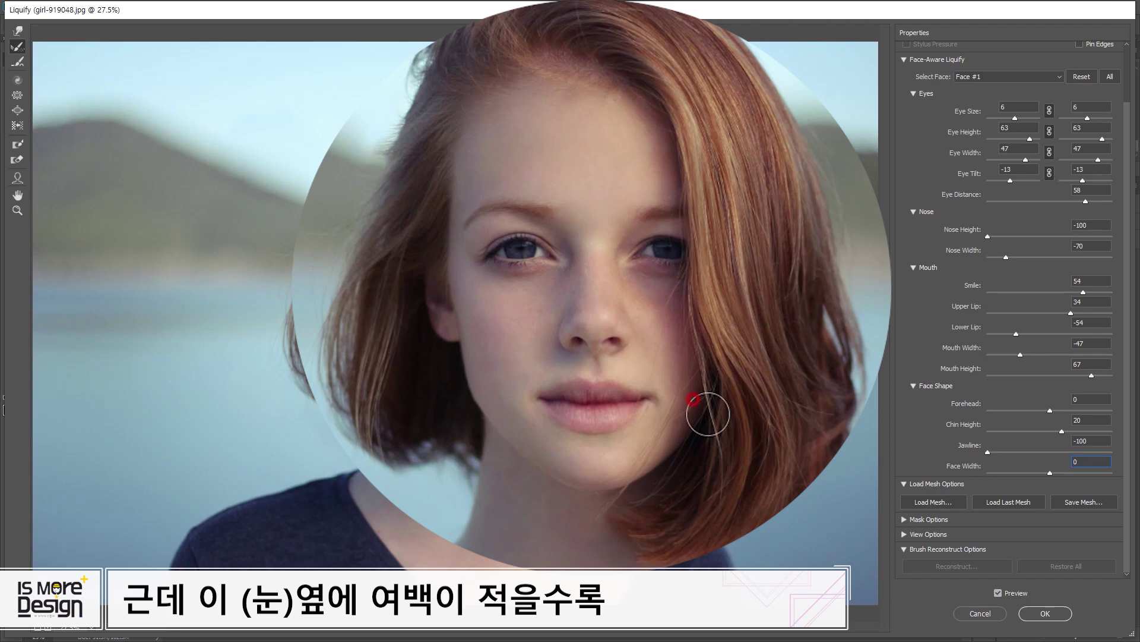
{"action": "mouse_move", "coordinate": [1050, 472]}
{"action": "left_mouse_down"}
{"action": "mouse_move", "coordinate": [969, 472]}
{"action": "mouse_move", "coordinate": [1031, 475]}
{"action": "left_mouse_up"}
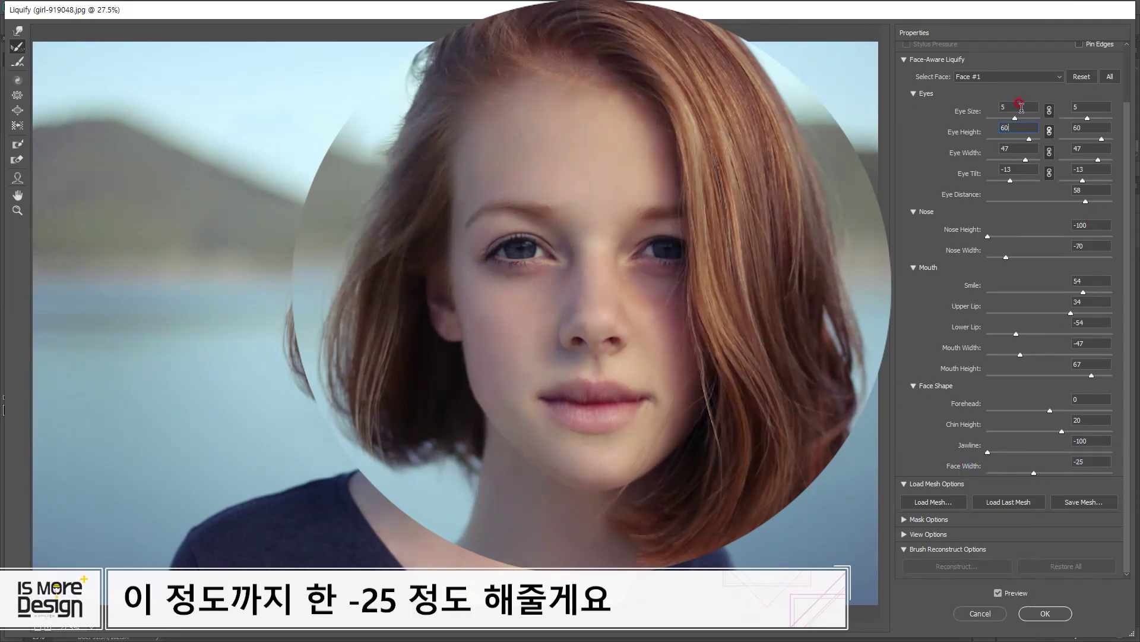
Step: Refine both eyes to Eye Size 5, Eye Height 60, Eye Width 45, Eye Tilt -10 and Eye Distance 60
{"action": "key", "text": "Tab"}
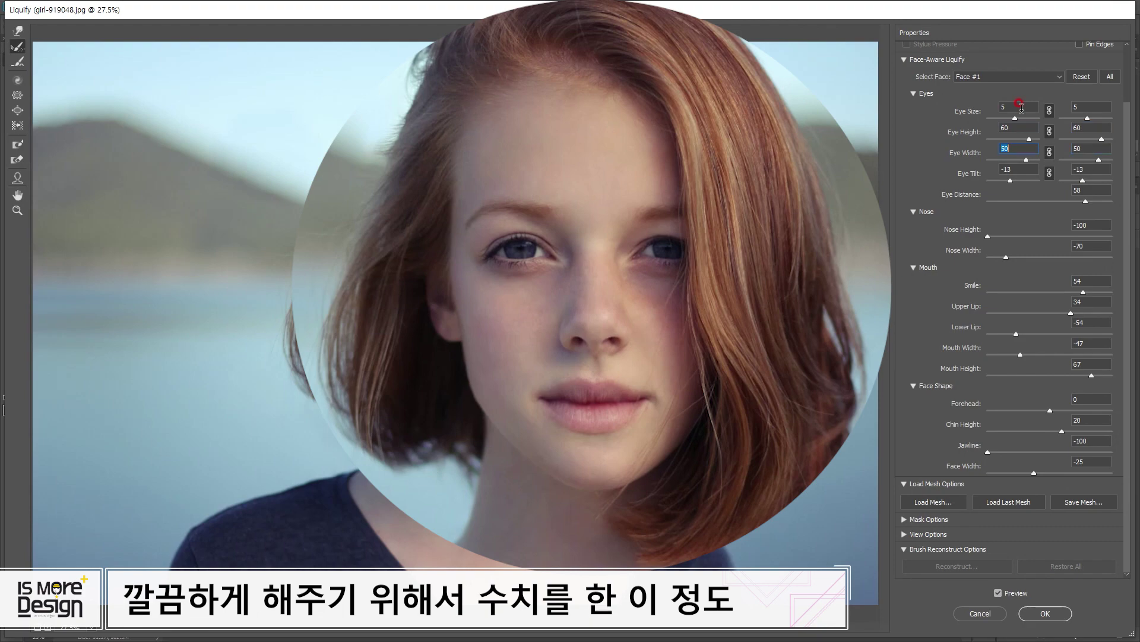
{"action": "key", "text": "Tab"}
{"action": "key", "text": "Tab"}
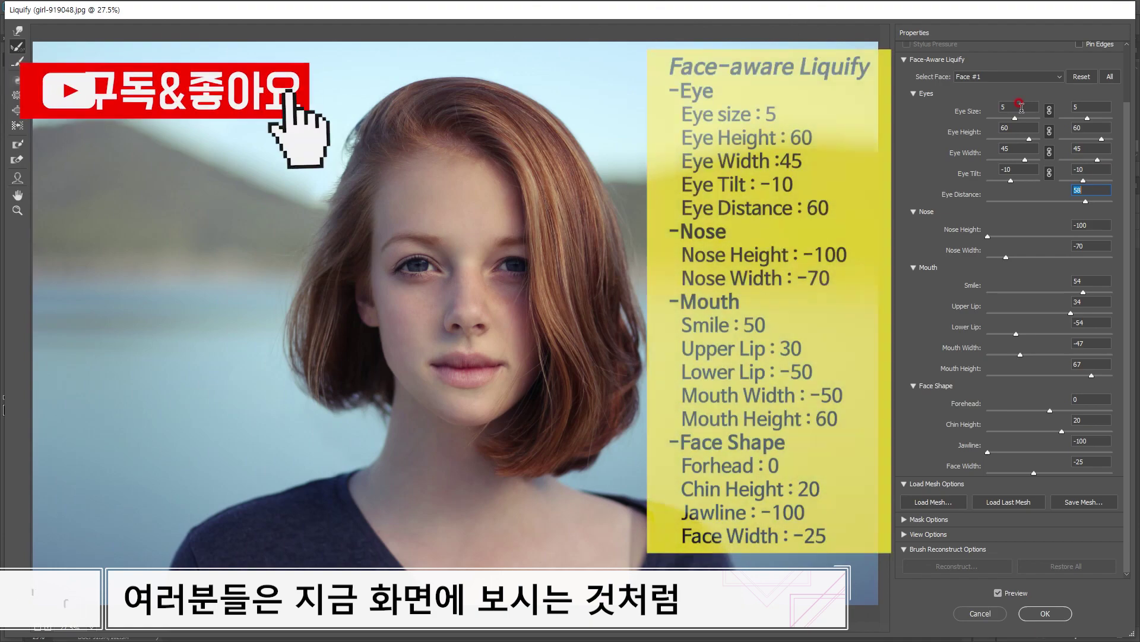
{"action": "type", "text": "60"}
Step: Refine the mouth to Smile 50, Upper Lip 30, Lower Lip -50, Mouth Width -50 and Mouth Height 65
{"action": "key", "text": "Tab"}
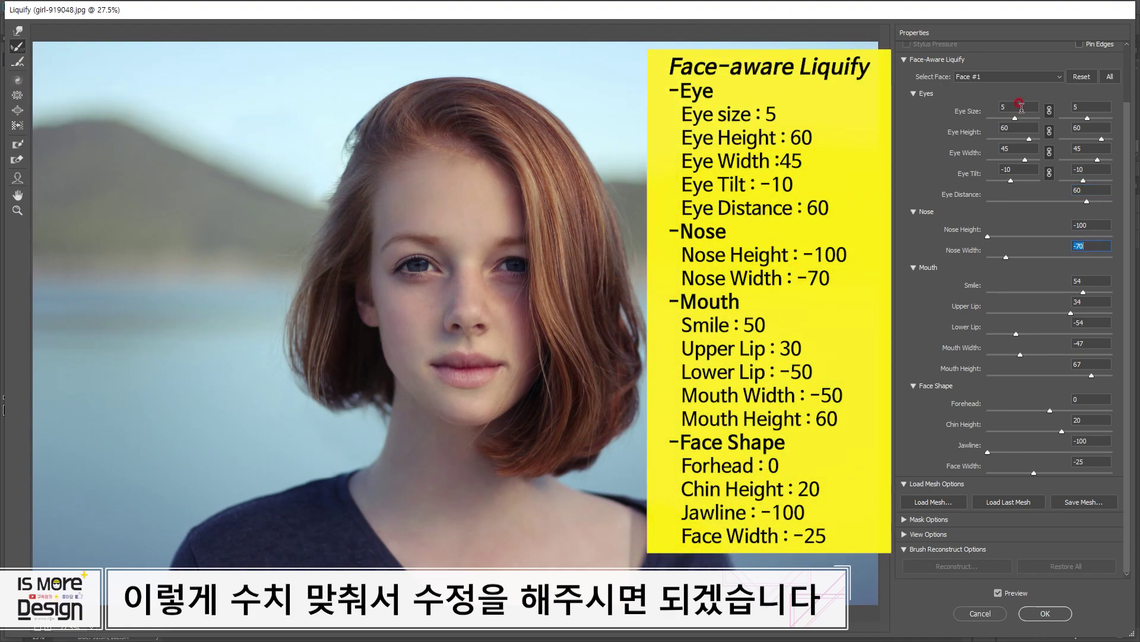
{"action": "key", "text": "Tab"}
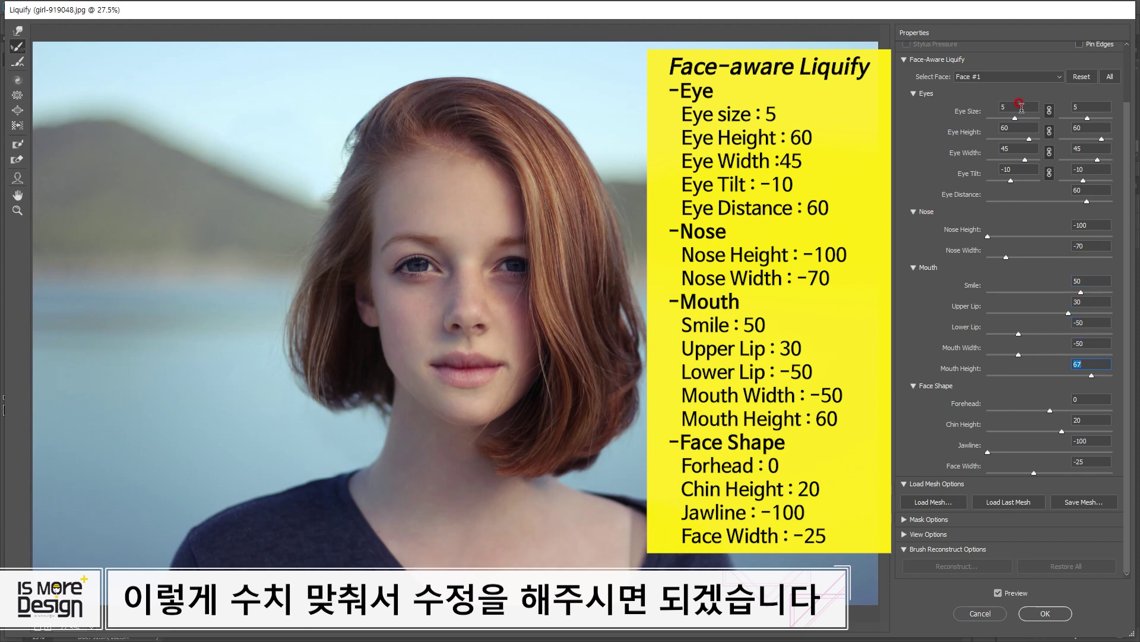
{"action": "key", "text": "Tab"}
{"action": "key", "text": "Tab"}
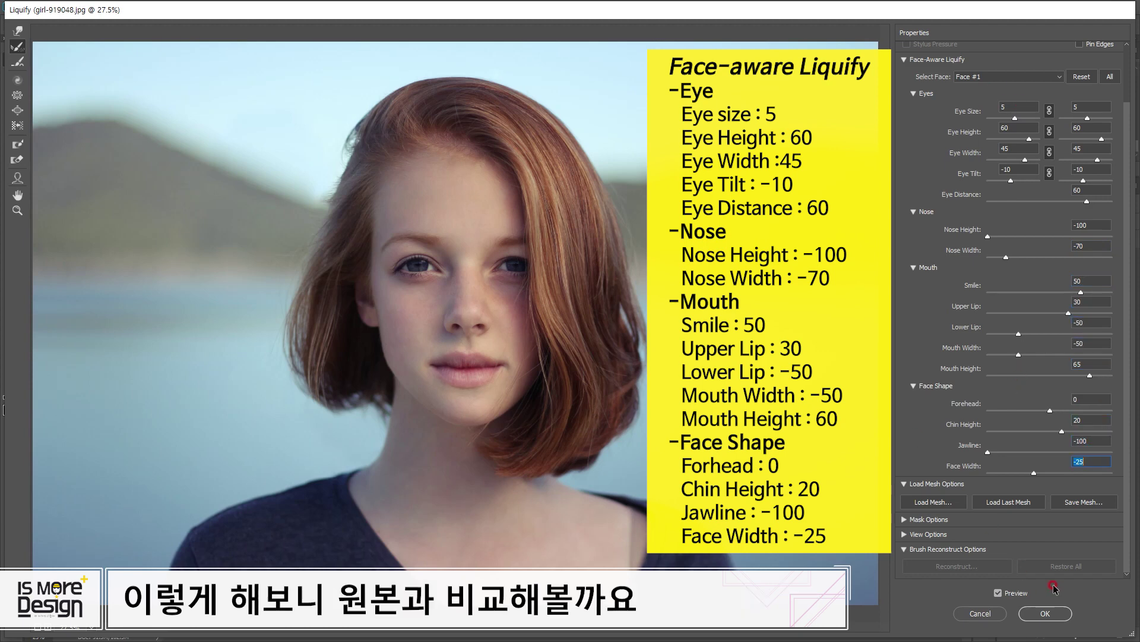
Step: Toggle the preview repeatedly to compare the original face with the reshaped one
{"action": "left_click", "coordinate": [999, 593]}
{"action": "left_click", "coordinate": [998, 593]}
{"action": "left_click", "coordinate": [999, 593]}
{"action": "left_click", "coordinate": [998, 592]}
{"action": "left_click", "coordinate": [998, 593]}
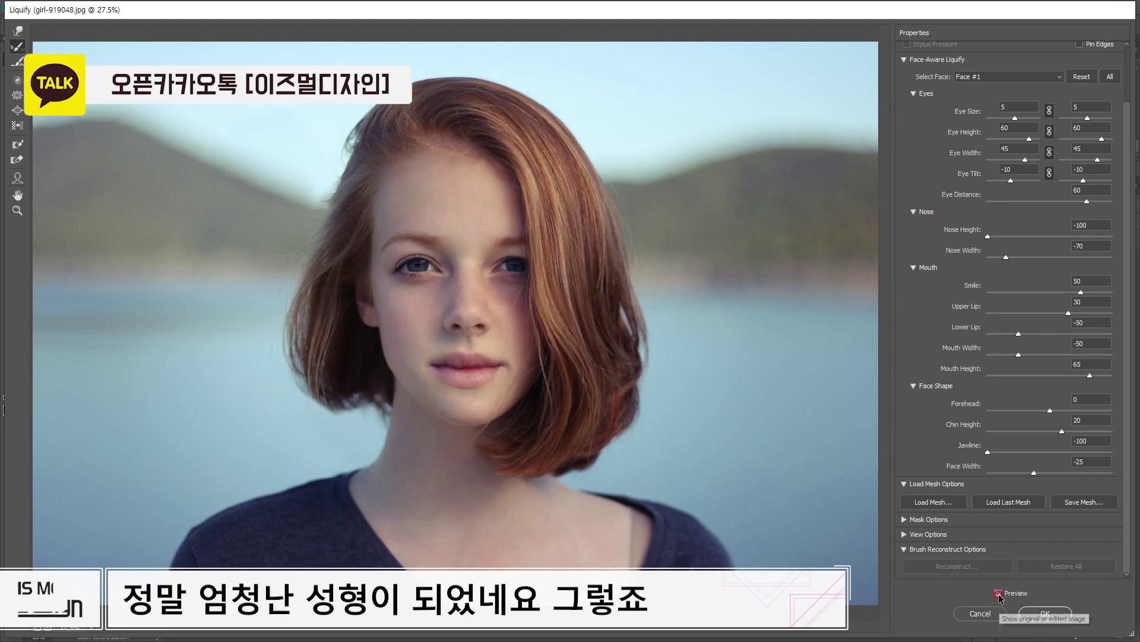
{"action": "left_click", "coordinate": [999, 593]}
{"action": "left_click", "coordinate": [998, 592]}
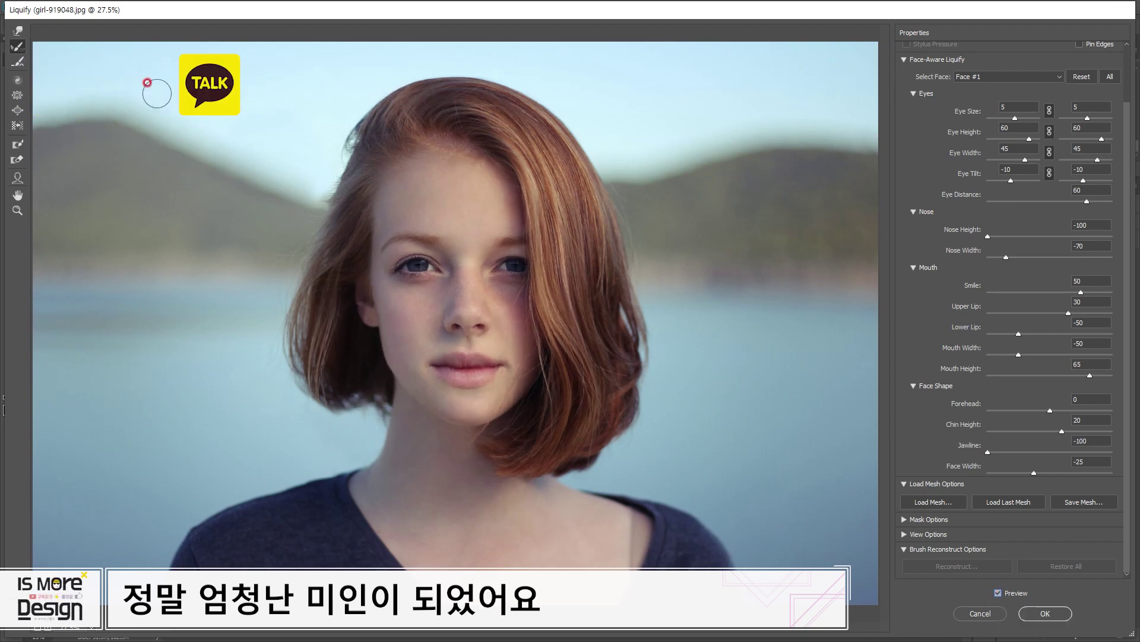
Step: Select the Forward Warp tool, try pushing parts of the hair and forehead outward, and undo those strokes
{"action": "left_click", "coordinate": [17, 31]}
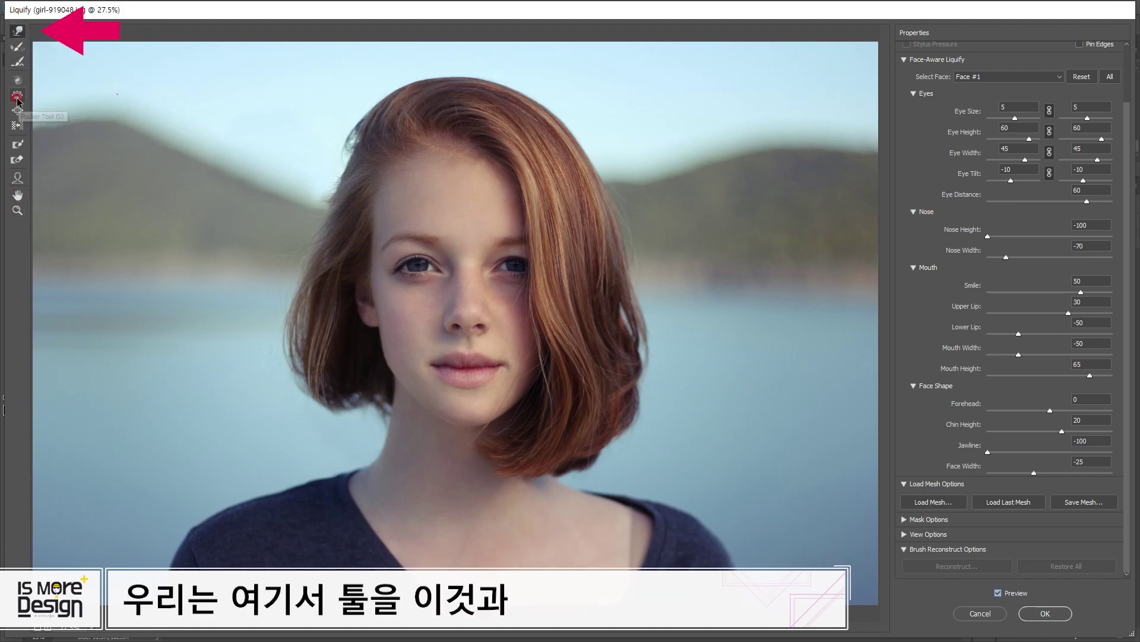
{"action": "left_click", "coordinate": [19, 31]}
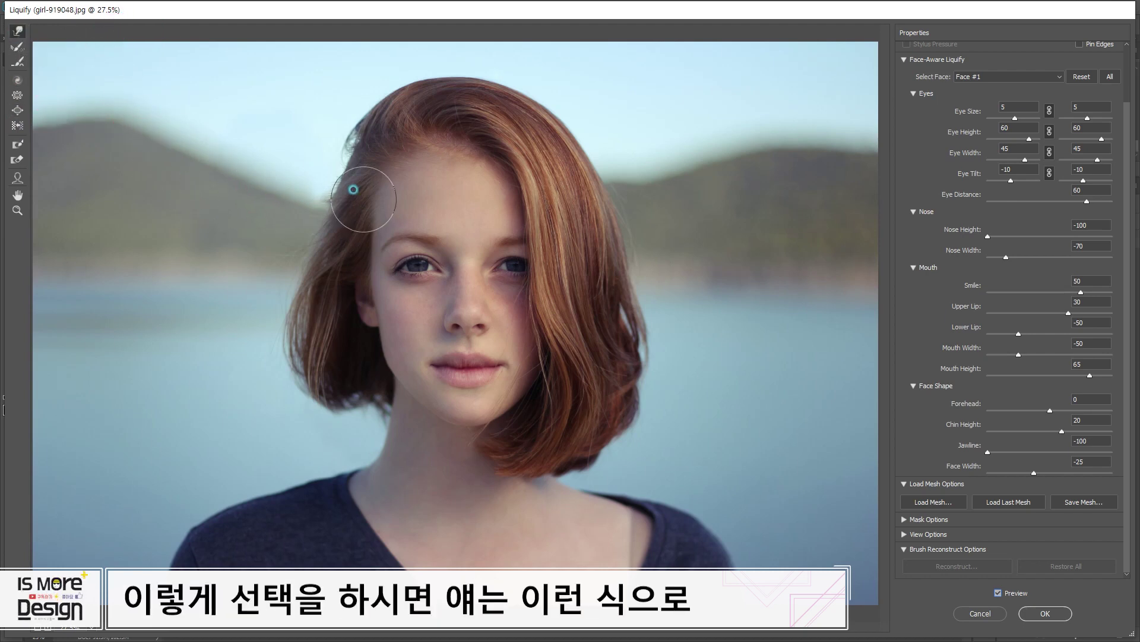
{"action": "left_click_drag", "start_coordinate": [364, 198], "coordinate": [299, 181]}
{"action": "mouse_move", "coordinate": [424, 150]}
{"action": "left_mouse_down"}
{"action": "mouse_move", "coordinate": [426, 118]}
{"action": "mouse_move", "coordinate": [453, 93]}
{"action": "left_mouse_up"}
{"action": "mouse_move", "coordinate": [514, 160]}
{"action": "left_mouse_down"}
{"action": "mouse_move", "coordinate": [596, 130]}
{"action": "mouse_move", "coordinate": [587, 108]}
{"action": "mouse_move", "coordinate": [537, 210]}
{"action": "mouse_move", "coordinate": [613, 179]}
{"action": "left_mouse_up"}
{"action": "key", "text": "ctrl+z"}
{"action": "key", "text": "ctrl+z"}
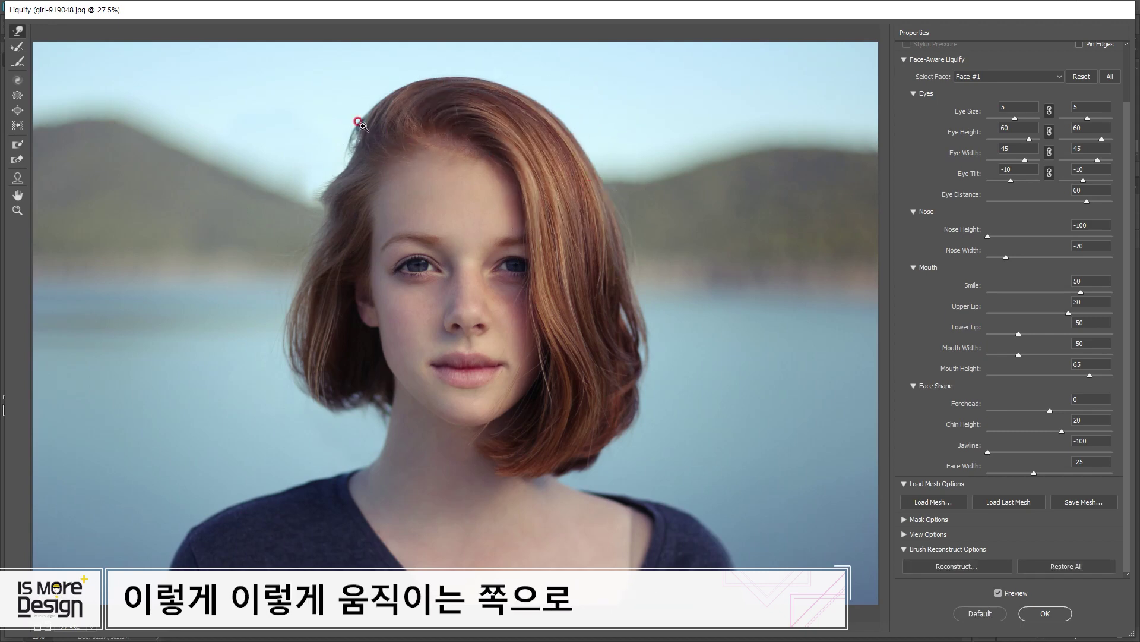
{"action": "key", "text": "ctrl+alt+z"}
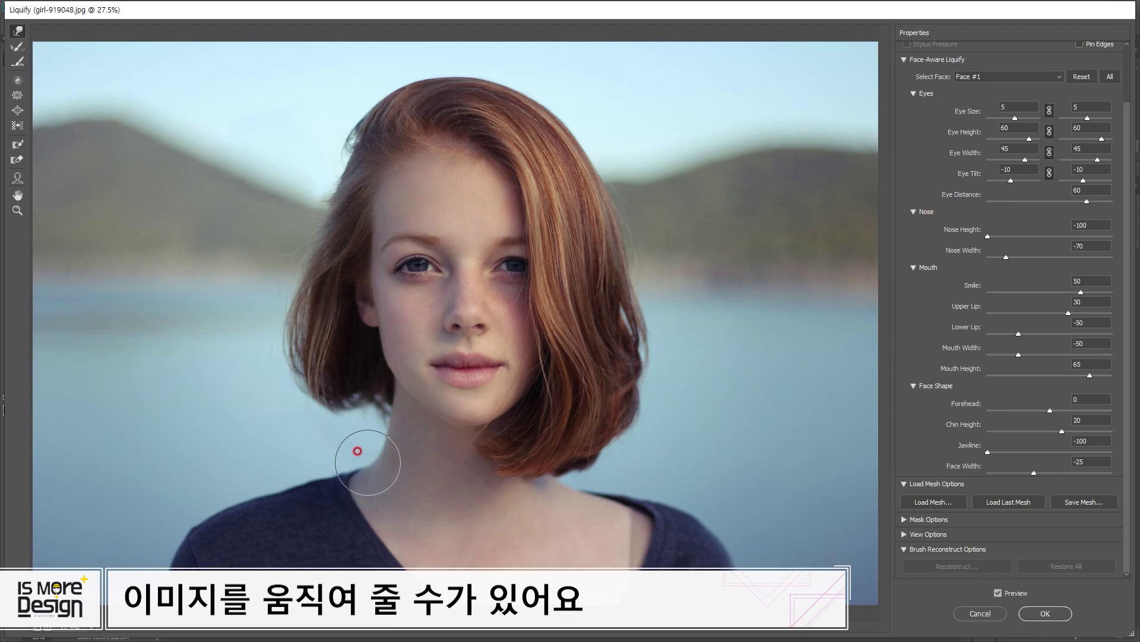
Step: Try smaller and larger brush sizes for the Forward Warp tool and set the size to 600
{"action": "scroll", "coordinate": [930, 37], "scroll_direction": "up", "scroll_amount": 2}
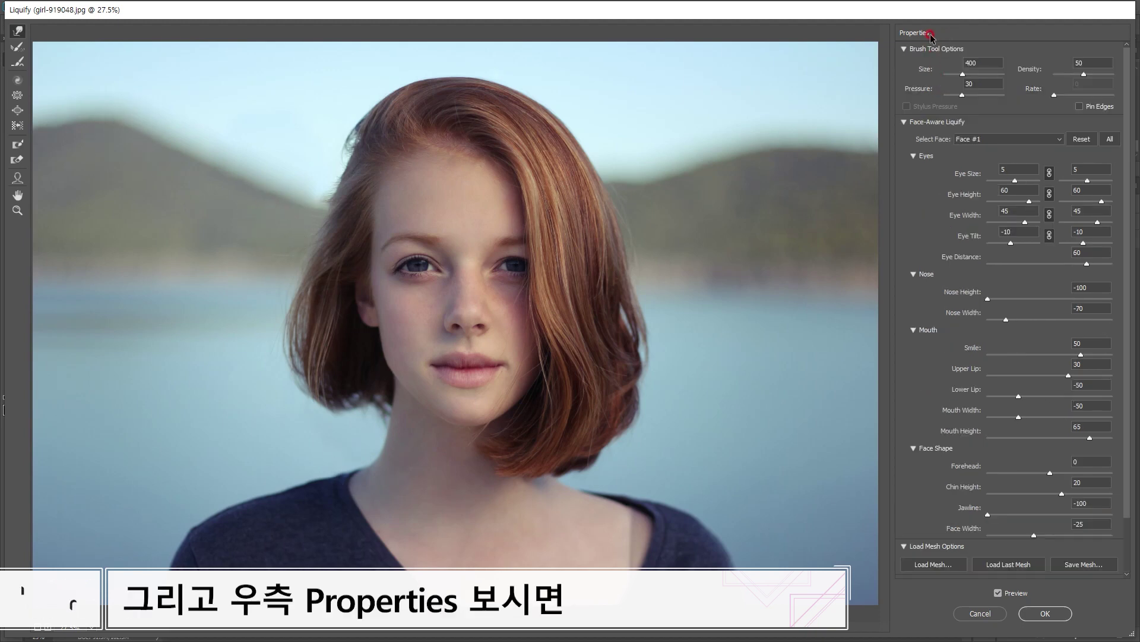
{"action": "mouse_move", "coordinate": [963, 72]}
{"action": "left_mouse_down"}
{"action": "mouse_move", "coordinate": [982, 73]}
{"action": "mouse_move", "coordinate": [957, 74]}
{"action": "left_mouse_up"}
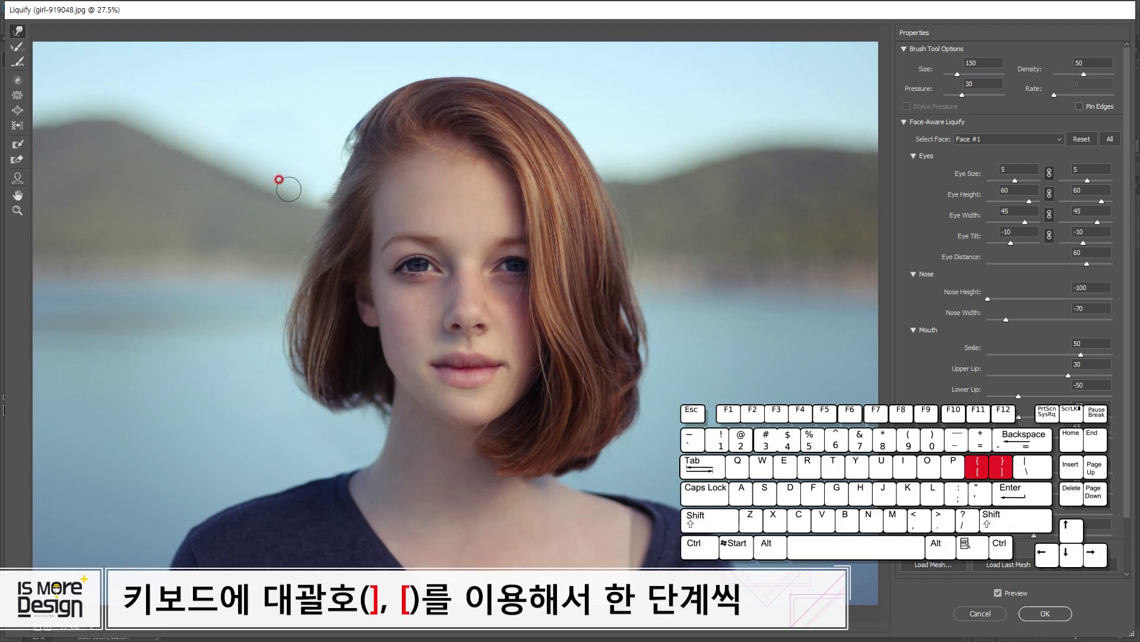
{"action": "key", "text": "bracketleft"}
{"action": "key", "text": "bracketright"}
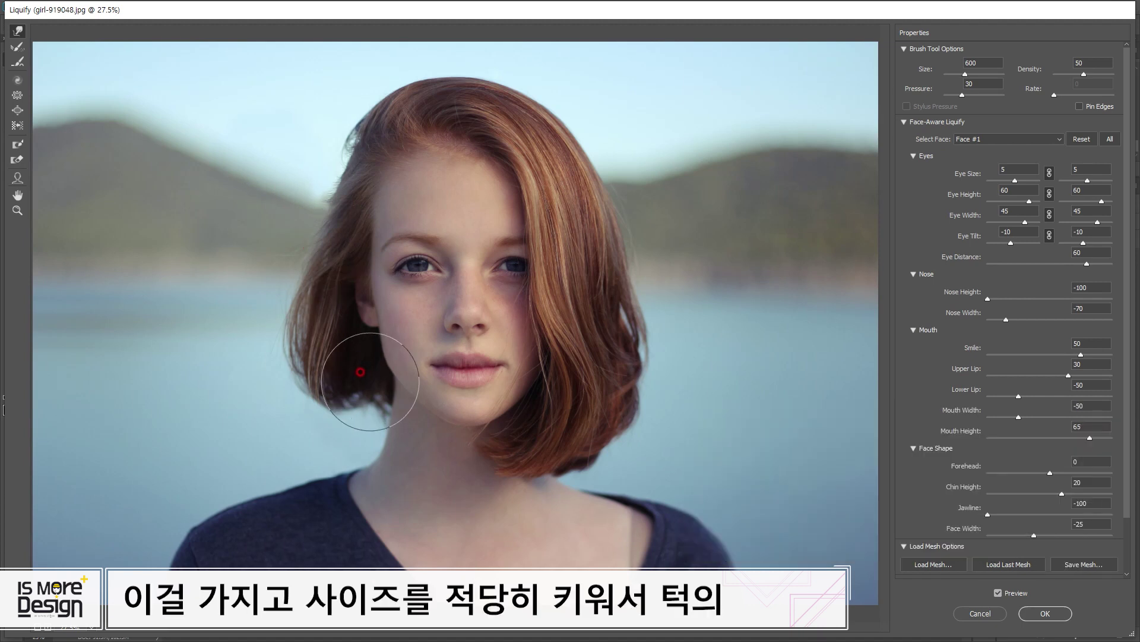
Step: Reduce the Forward Warp brush size to 400, push the angular jaw corner beside the hair inward, and compare with the original
{"action": "key", "text": "bracketleft"}
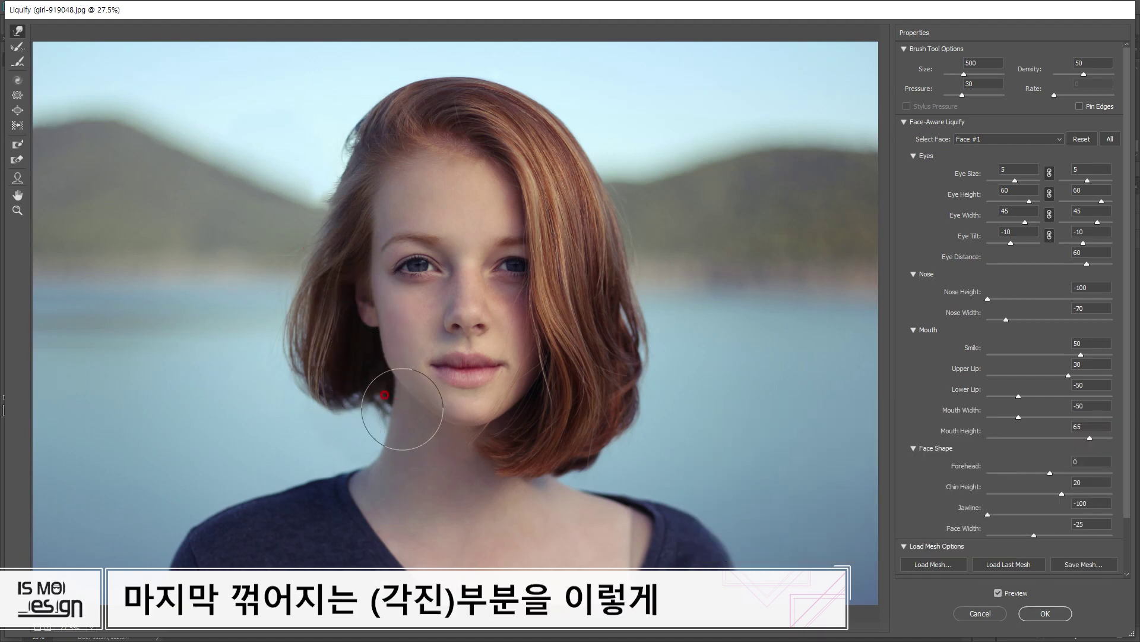
{"action": "key", "text": "bracketleft"}
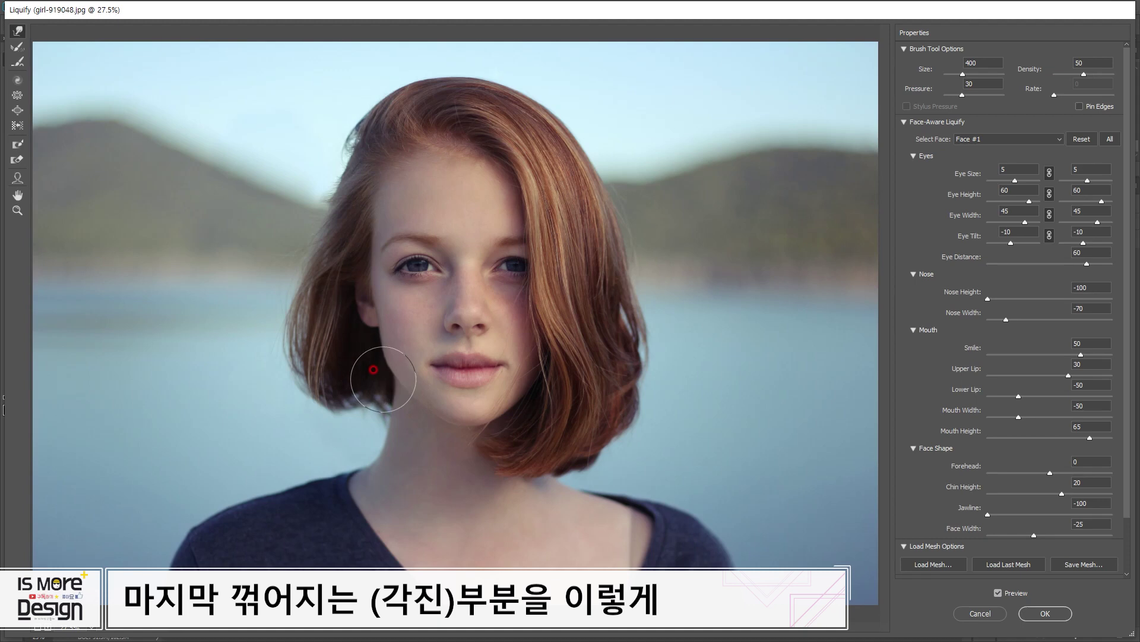
{"action": "left_click_drag", "start_coordinate": [371, 362], "coordinate": [368, 371]}
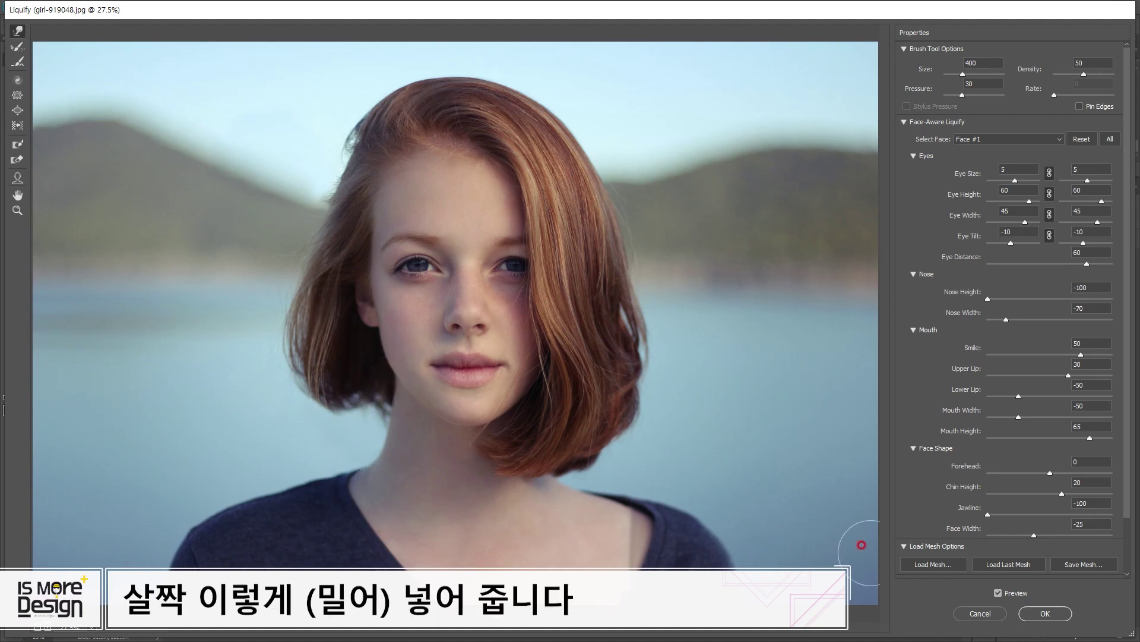
{"action": "left_click", "coordinate": [998, 592]}
{"action": "left_click", "coordinate": [998, 592]}
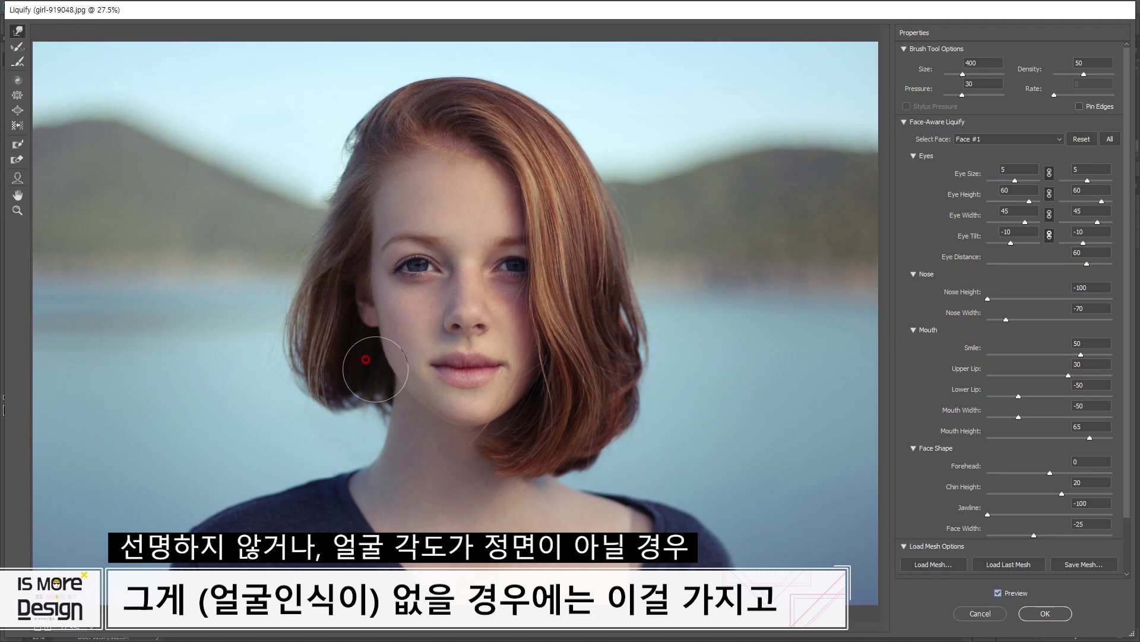
Step: Try nudging the nose and mouth into shape with the Forward Warp brush at size 175, then undo the strokes
{"action": "key", "text": "bracketleft"}
{"action": "key", "text": "bracketleft"}
{"action": "key", "text": "bracketleft"}
{"action": "left_click", "coordinate": [490, 325]}
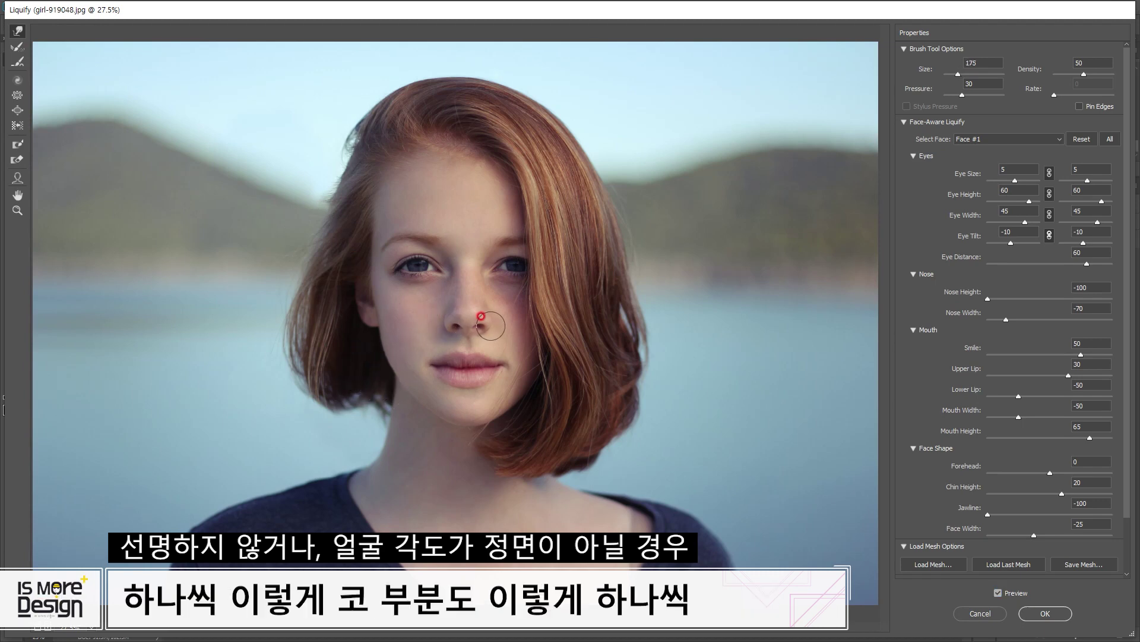
{"action": "left_click", "coordinate": [545, 395]}
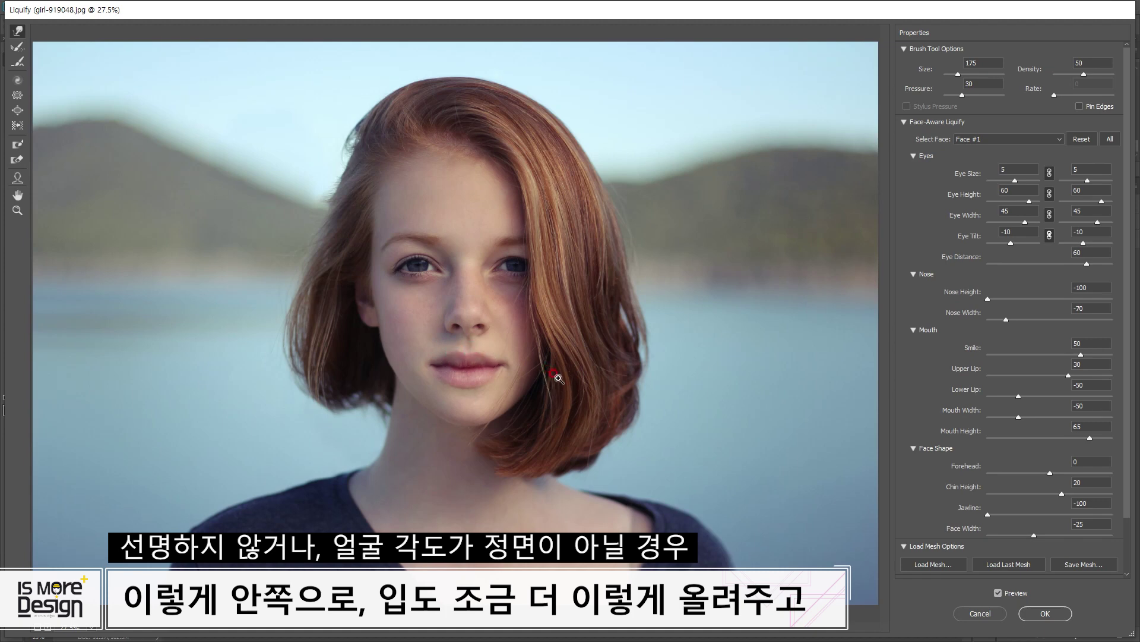
{"action": "left_click_drag", "start_coordinate": [558, 378], "coordinate": [542, 373]}
{"action": "key", "text": "alt"}
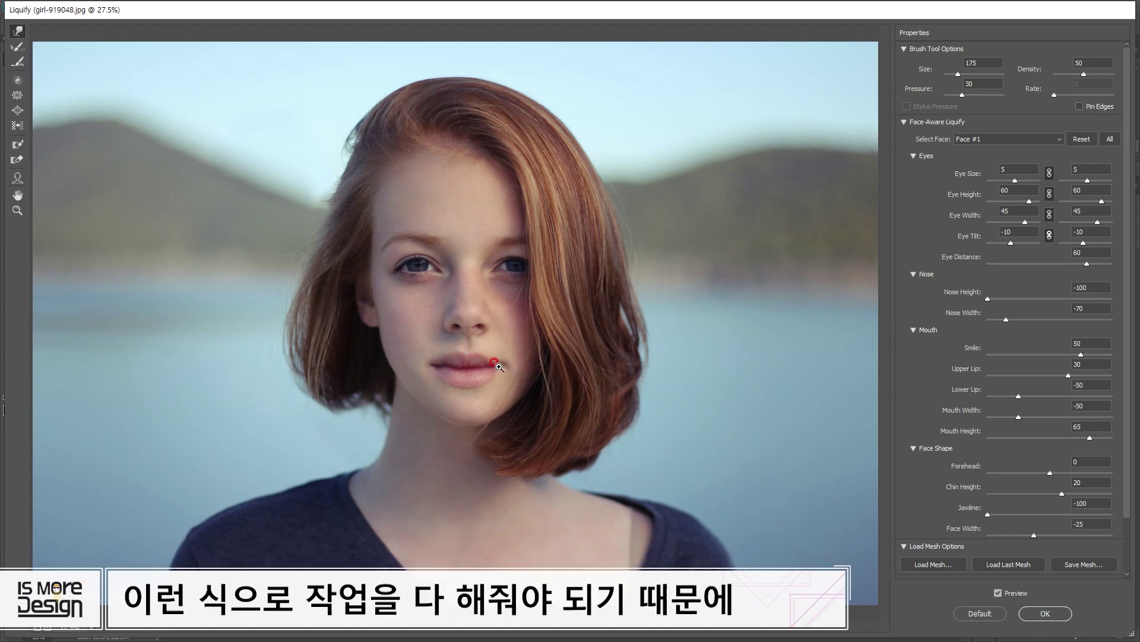
Step: Straighten the neck outline below the hair with the Forward Warp tool, stepping the brush size from 600 down to 300
{"action": "left_click", "coordinate": [18, 29]}
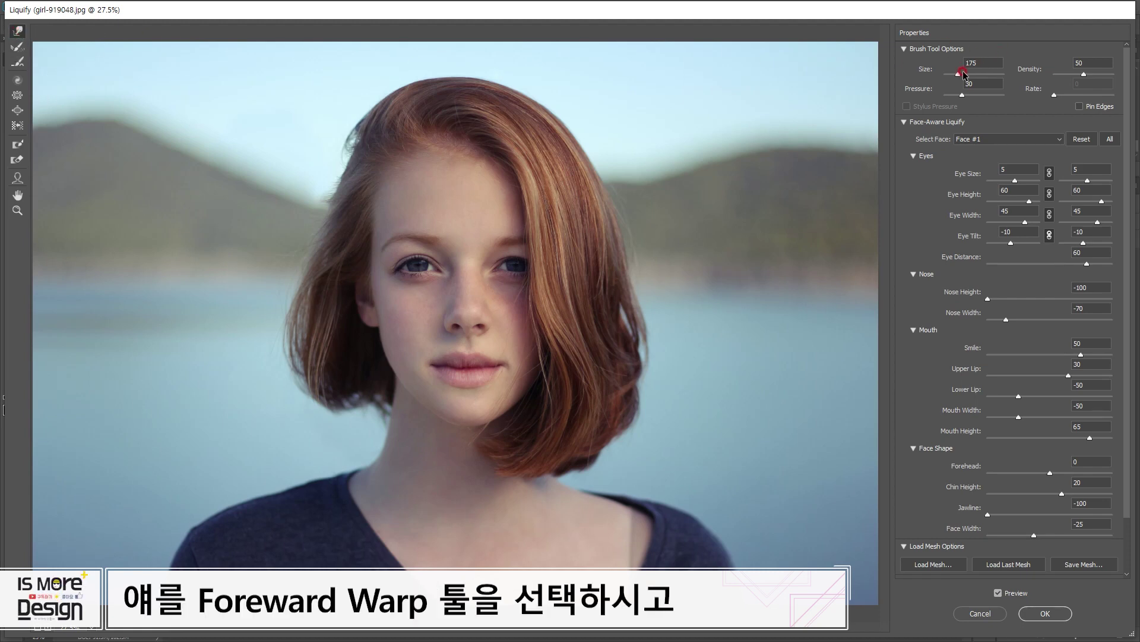
{"action": "left_click_drag", "start_coordinate": [963, 74], "coordinate": [967, 74]}
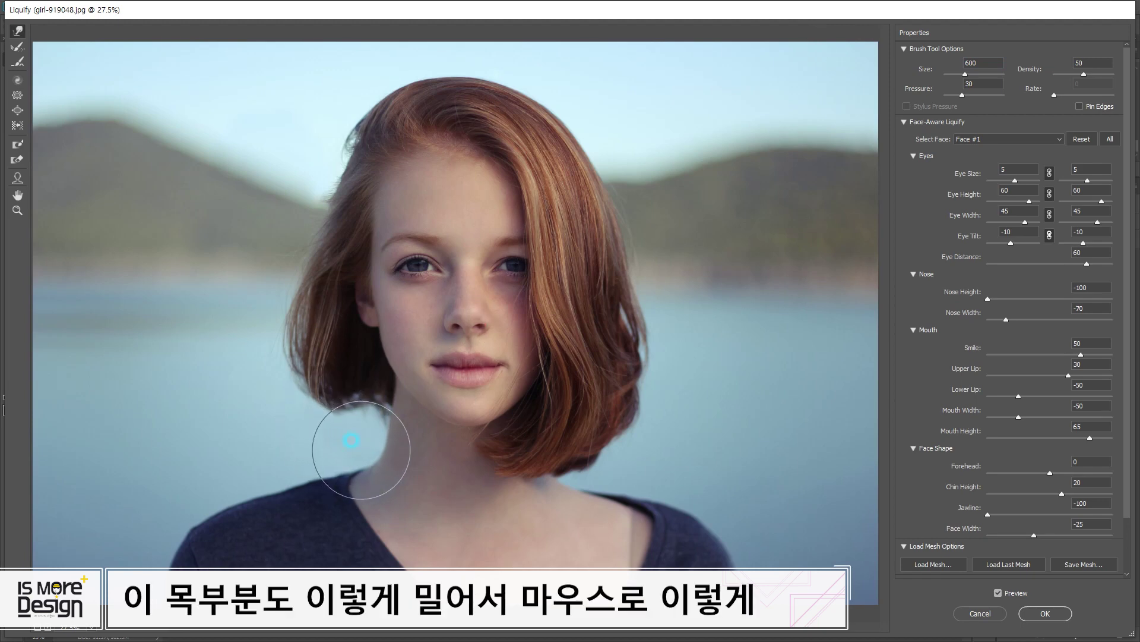
{"action": "mouse_move", "coordinate": [358, 440]}
{"action": "left_mouse_down"}
{"action": "mouse_move", "coordinate": [368, 416]}
{"action": "mouse_move", "coordinate": [331, 453]}
{"action": "mouse_move", "coordinate": [358, 442]}
{"action": "left_mouse_up"}
{"action": "key", "text": "bracketleft"}
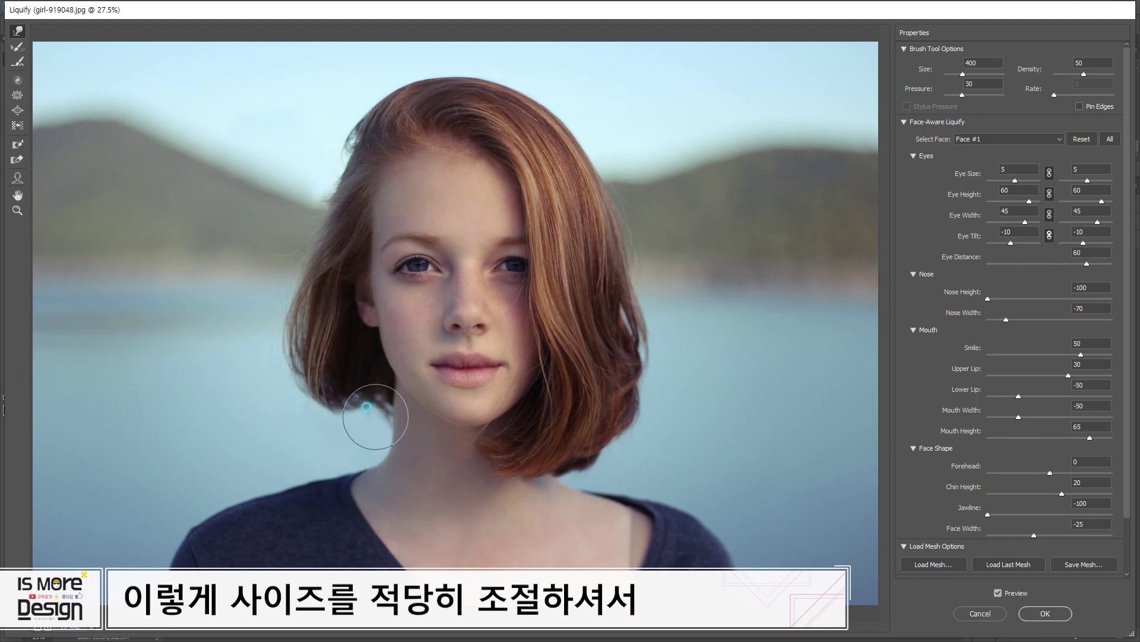
{"action": "left_click_drag", "start_coordinate": [376, 398], "coordinate": [382, 420]}
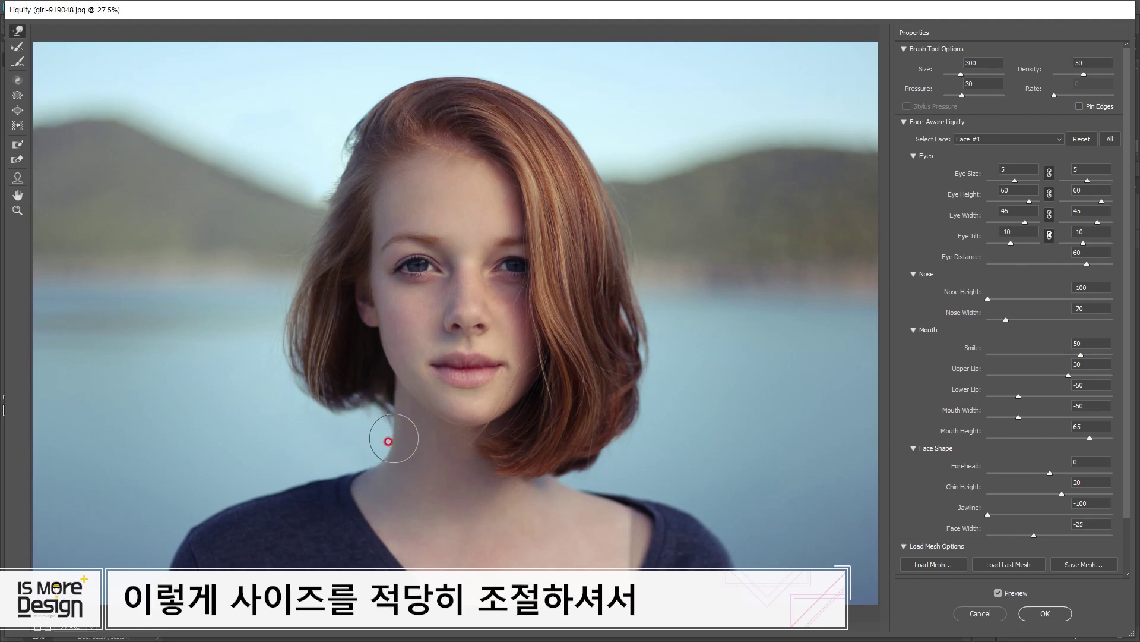
{"action": "left_click_drag", "start_coordinate": [526, 488], "coordinate": [407, 440]}
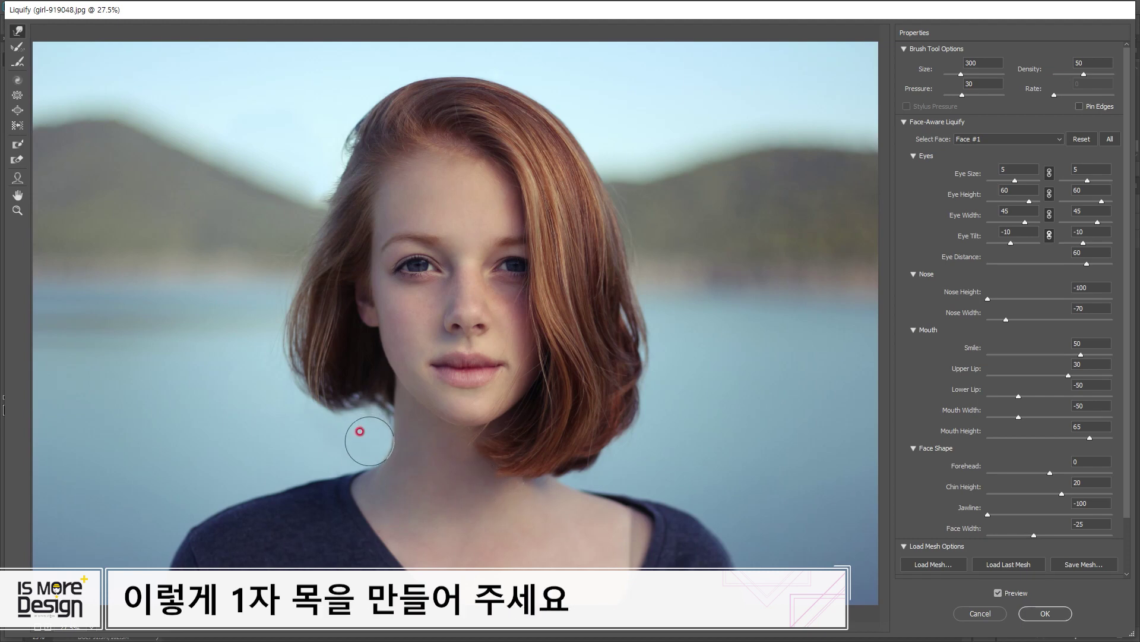
{"action": "key", "text": "bracketright"}
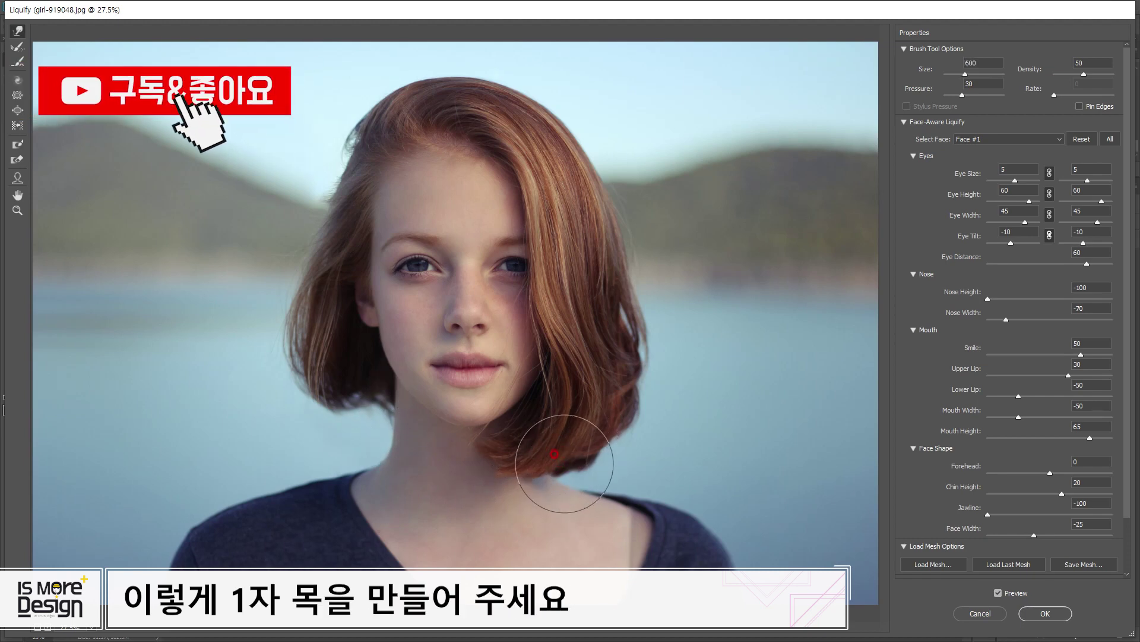
Step: Toggle the preview to compare the original portrait with the reshaped face and neck
{"action": "left_click", "coordinate": [998, 593]}
{"action": "left_click", "coordinate": [998, 592]}
{"action": "left_click", "coordinate": [998, 593]}
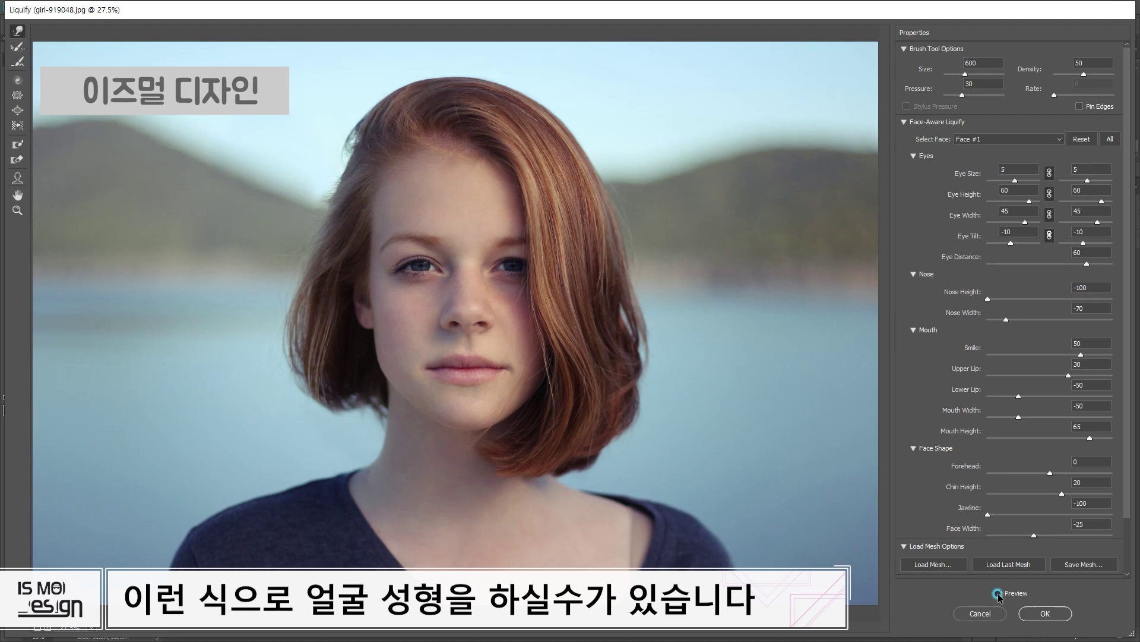
{"action": "left_click", "coordinate": [998, 592]}
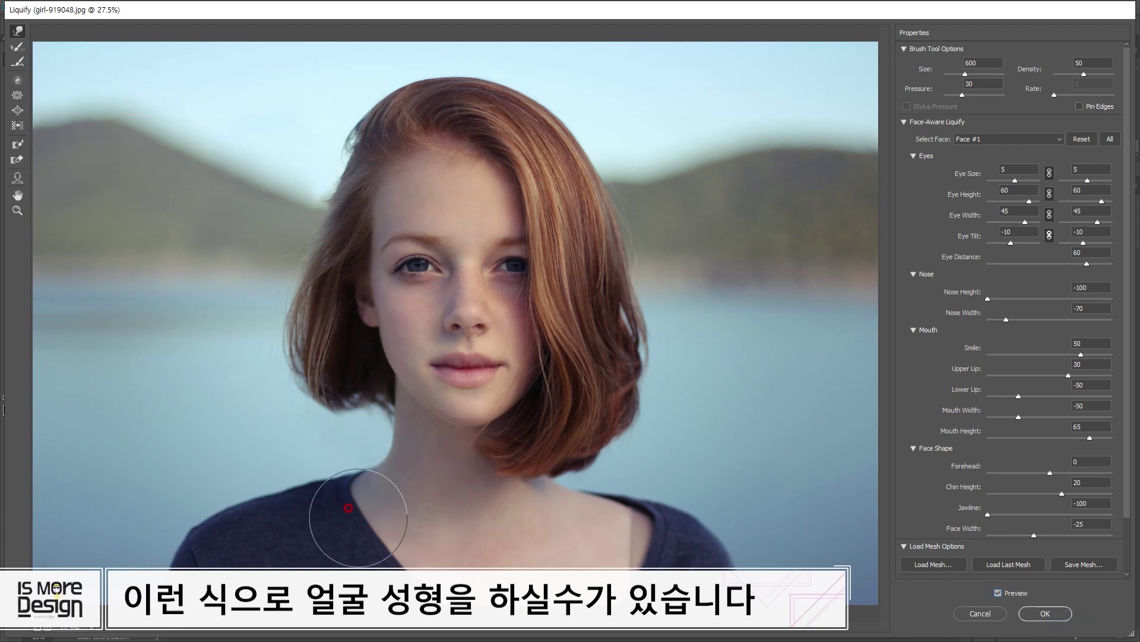
Step: Enlarge the brush to 1000, push the shoulder line lower, check it against the original, and apply the Liquify filter
{"action": "key", "text": "bracketright"}
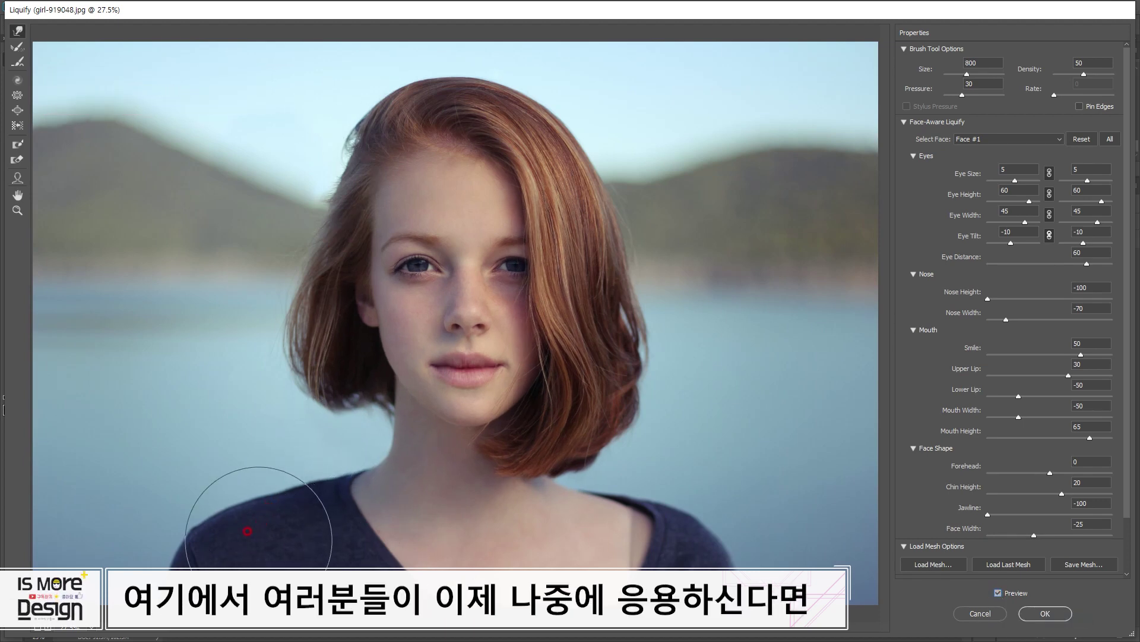
{"action": "key", "text": "bracketright"}
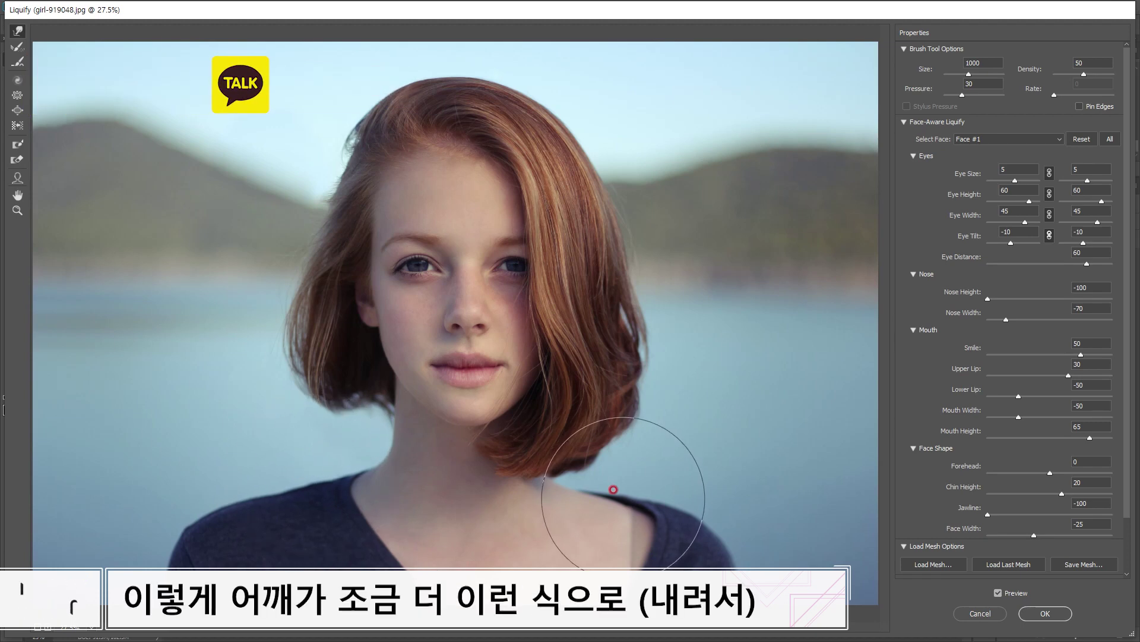
{"action": "left_click", "coordinate": [998, 592]}
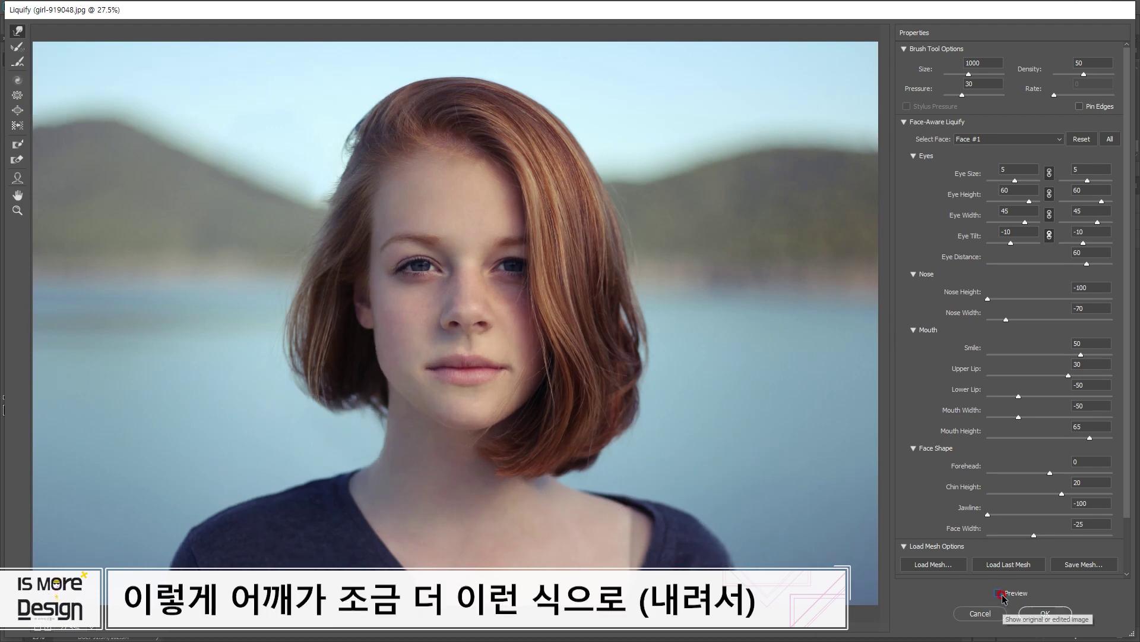
{"action": "left_click", "coordinate": [998, 593]}
{"action": "left_click", "coordinate": [1036, 613]}
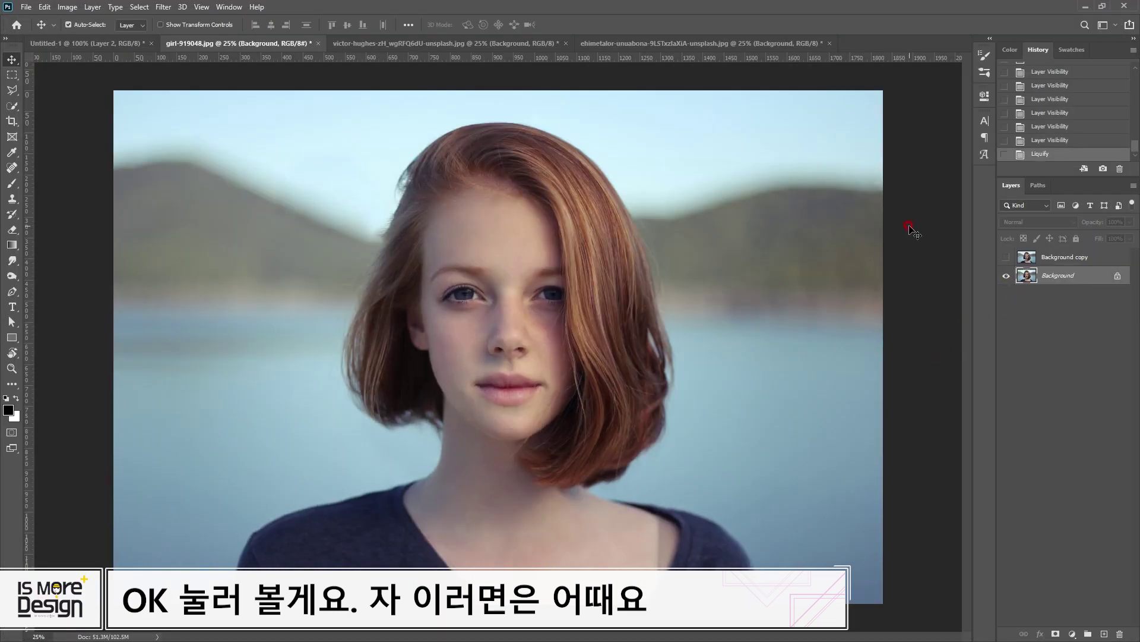
Step: Undo and redo the Liquify result, and toggle the Background copy layer's visibility to compare before and after
{"action": "key", "text": "ctrl+z"}
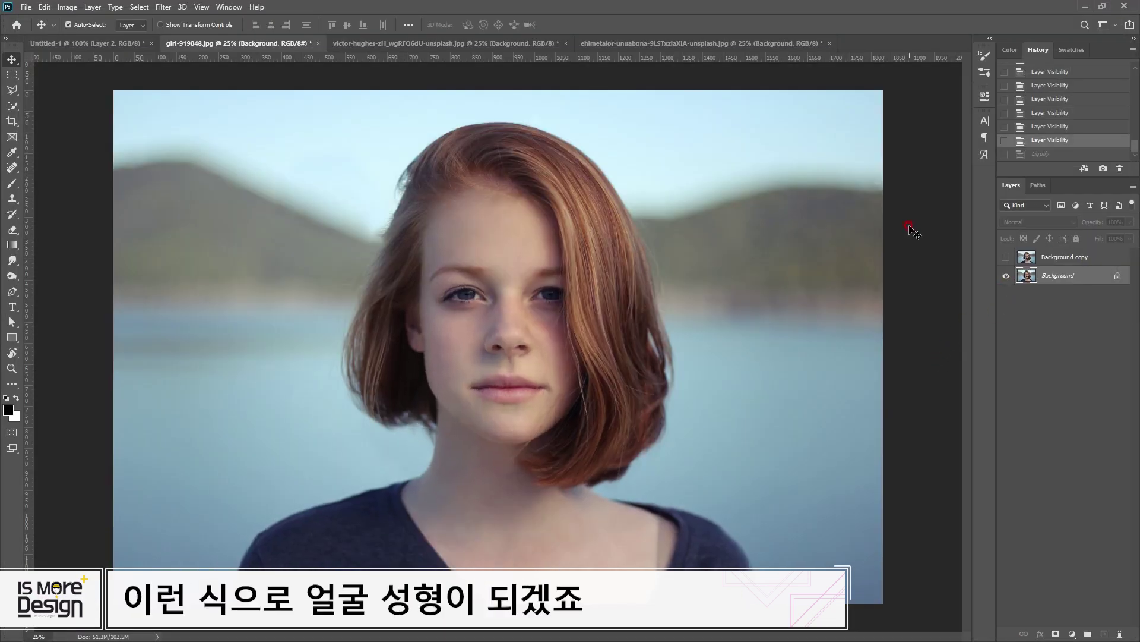
{"action": "key", "text": "ctrl+shift+z"}
{"action": "left_click", "coordinate": [1005, 258]}
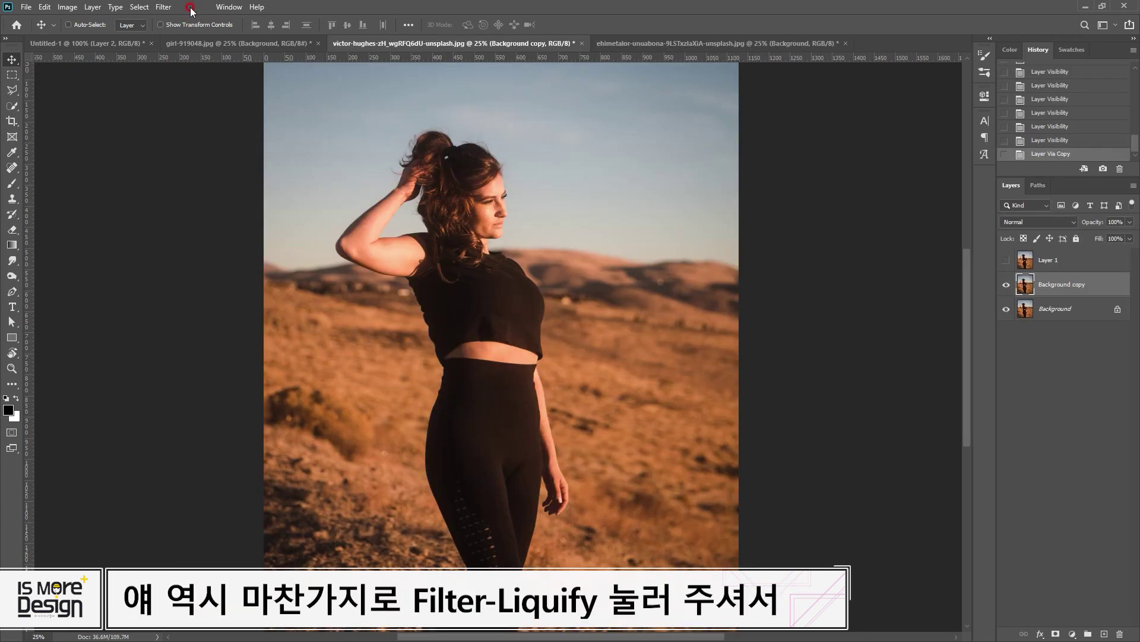
Step: Open the Liquify filter for the Background copy layer of the photo of the woman in the desert
{"action": "left_click", "coordinate": [196, 7]}
{"action": "left_click", "coordinate": [162, 7]}
{"action": "left_click", "coordinate": [163, 7]}
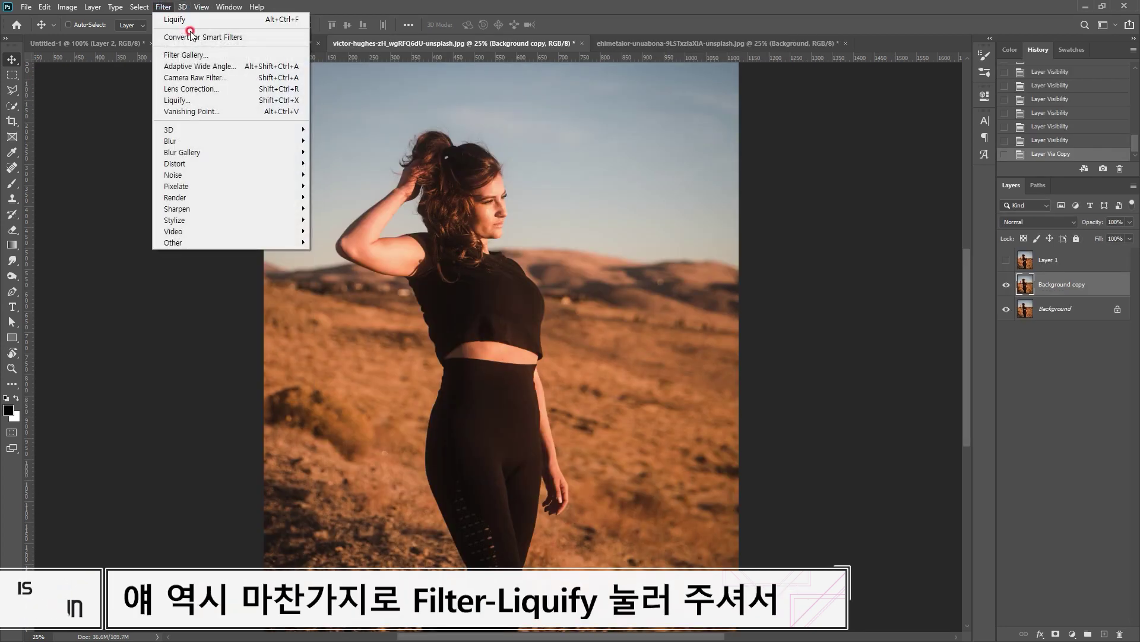
{"action": "left_click", "coordinate": [179, 102]}
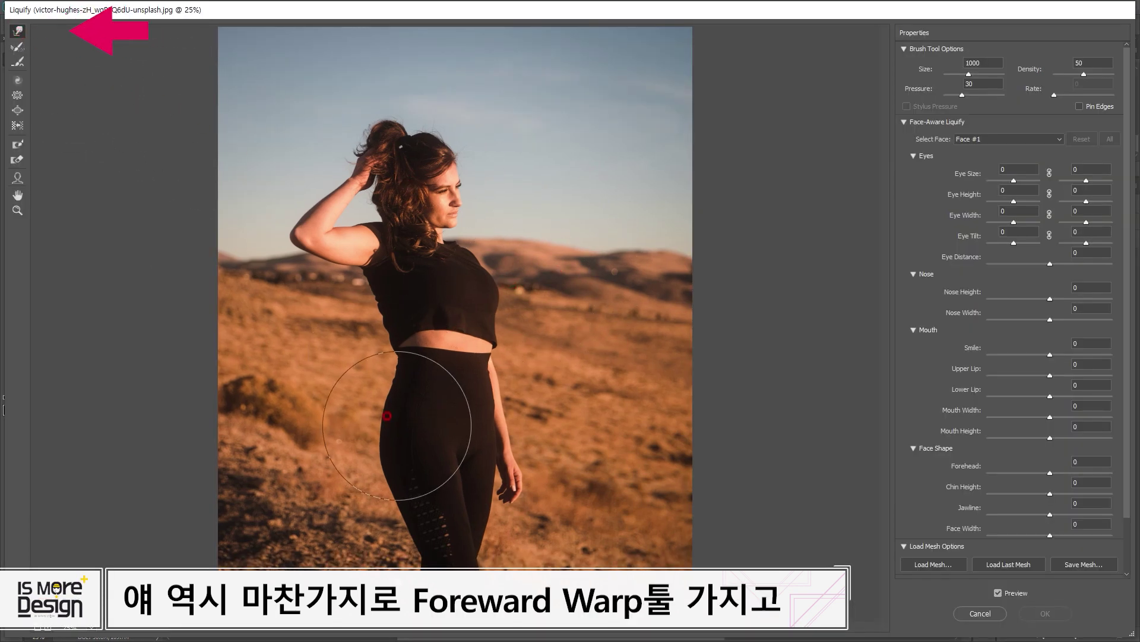
Step: Push both sides of the waist inward with the Forward Warp tool, using brush sizes 600 and 500
{"action": "key", "text": "bracketleft"}
{"action": "key", "text": "bracketleft"}
{"action": "key", "text": "bracketleft"}
{"action": "key", "text": "bracketleft"}
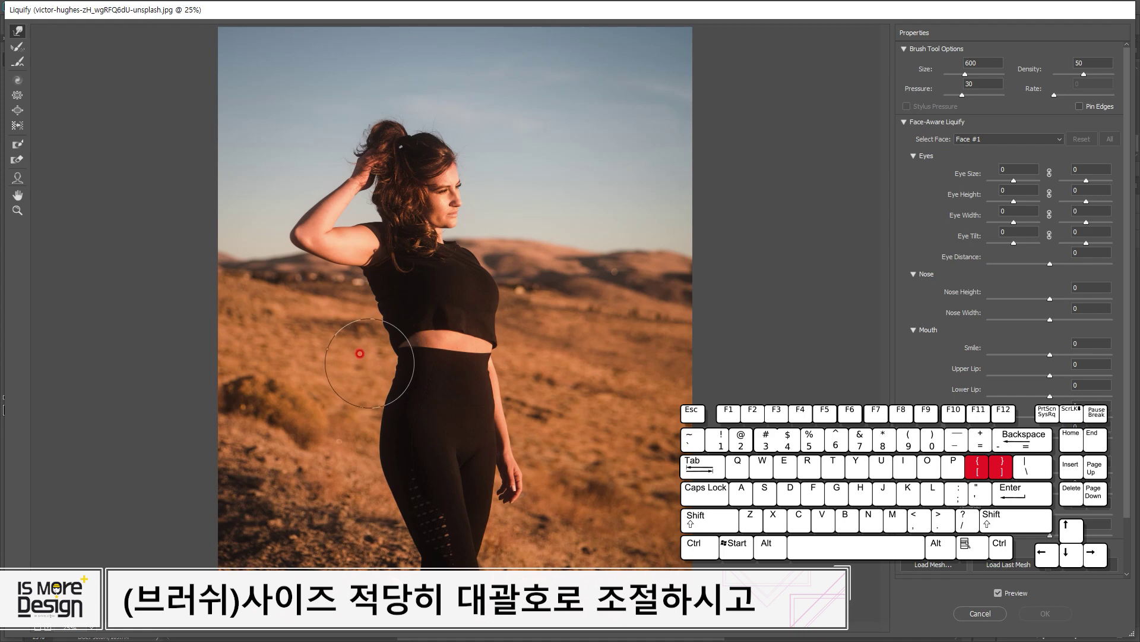
{"action": "mouse_move", "coordinate": [366, 352]}
{"action": "left_mouse_down"}
{"action": "mouse_move", "coordinate": [394, 345]}
{"action": "mouse_move", "coordinate": [399, 360]}
{"action": "mouse_move", "coordinate": [392, 351]}
{"action": "left_mouse_up"}
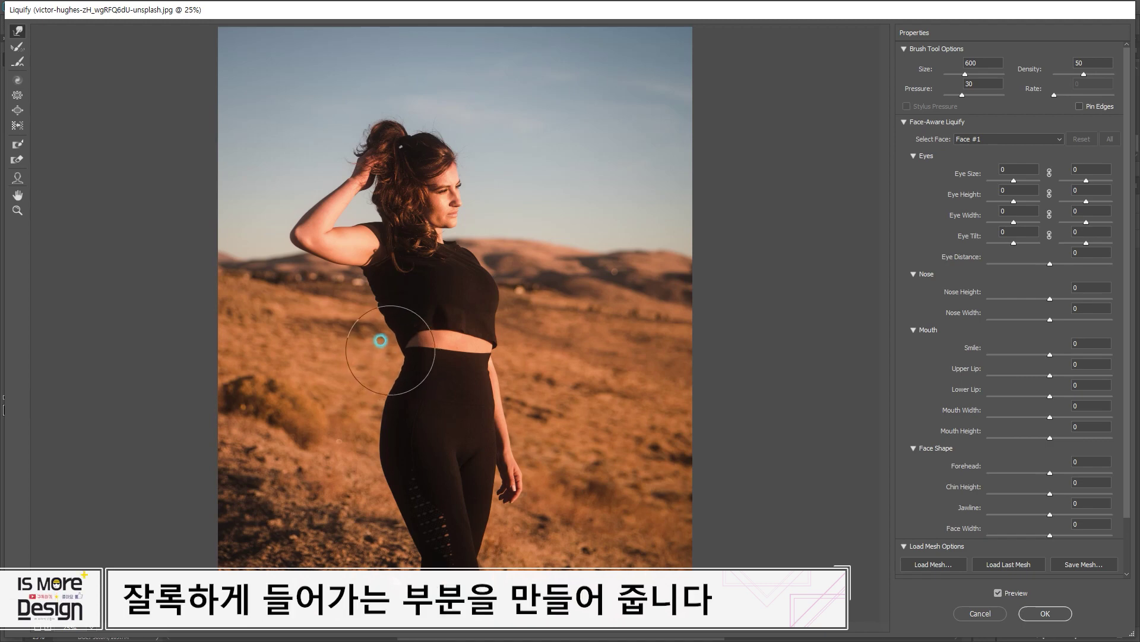
{"action": "left_click_drag", "start_coordinate": [509, 361], "coordinate": [505, 366]}
{"action": "key", "text": "bracketleft"}
{"action": "left_click_drag", "start_coordinate": [395, 350], "coordinate": [398, 353]}
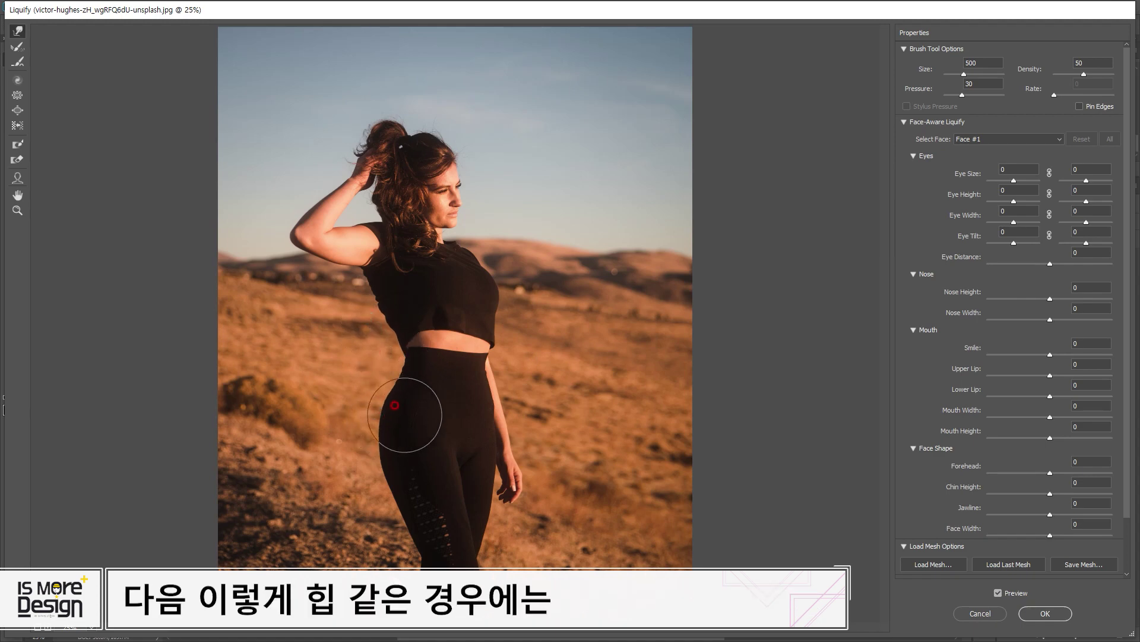
Step: Reshape the hip into a fuller curve with the Forward Warp tool and toggle the preview to compare it
{"action": "left_click_drag", "start_coordinate": [387, 424], "coordinate": [387, 409]}
{"action": "left_click", "coordinate": [998, 593]}
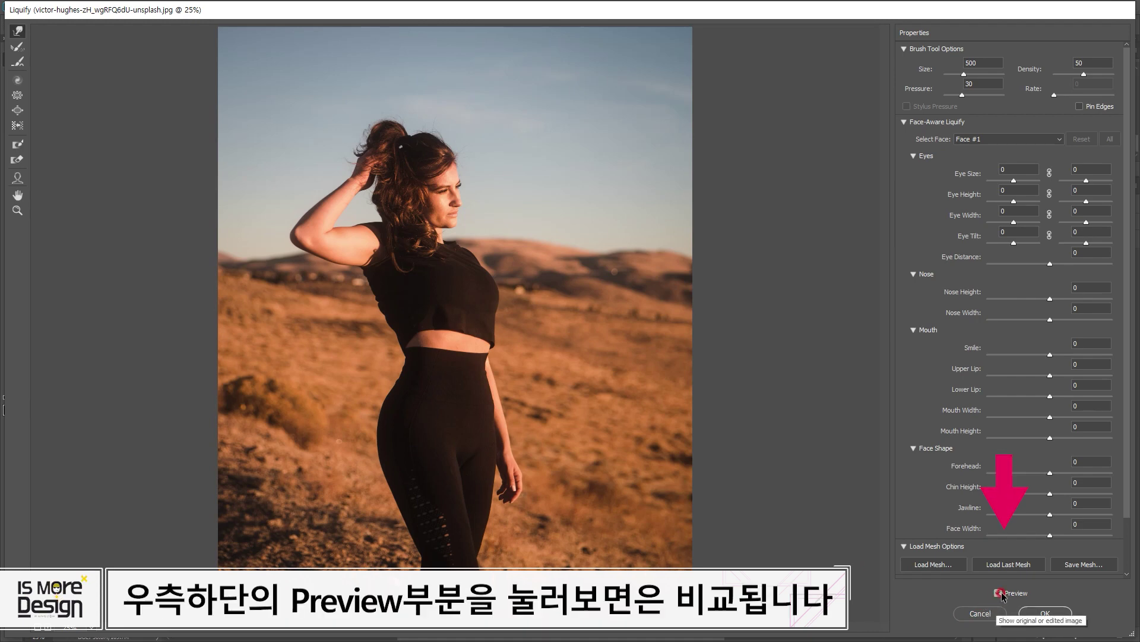
{"action": "left_click", "coordinate": [1001, 592]}
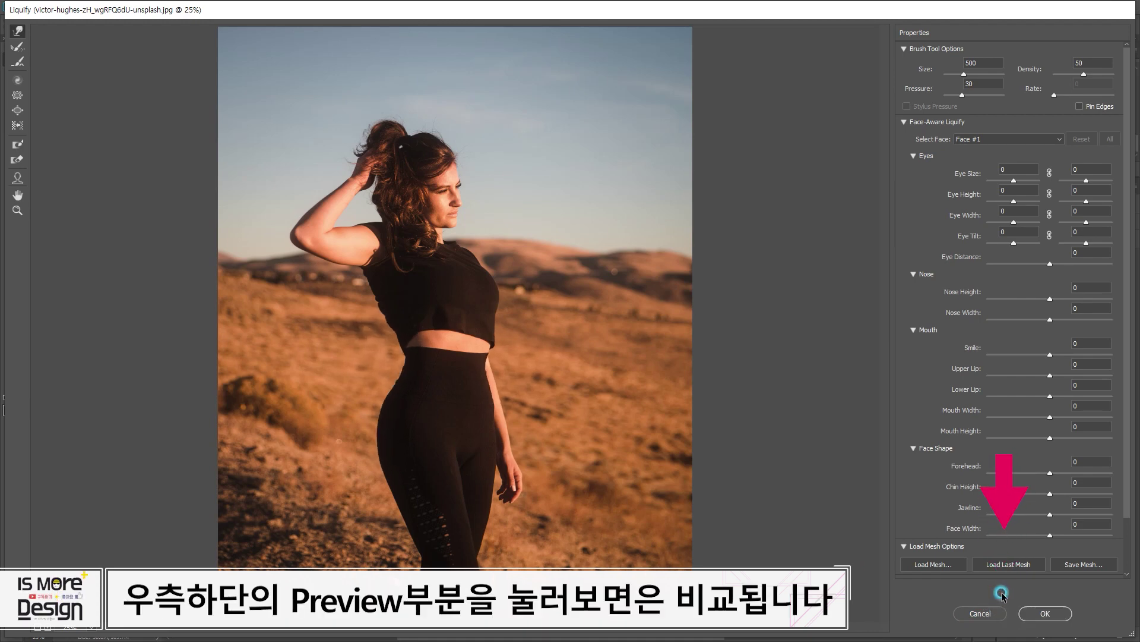
{"action": "left_click", "coordinate": [1001, 592]}
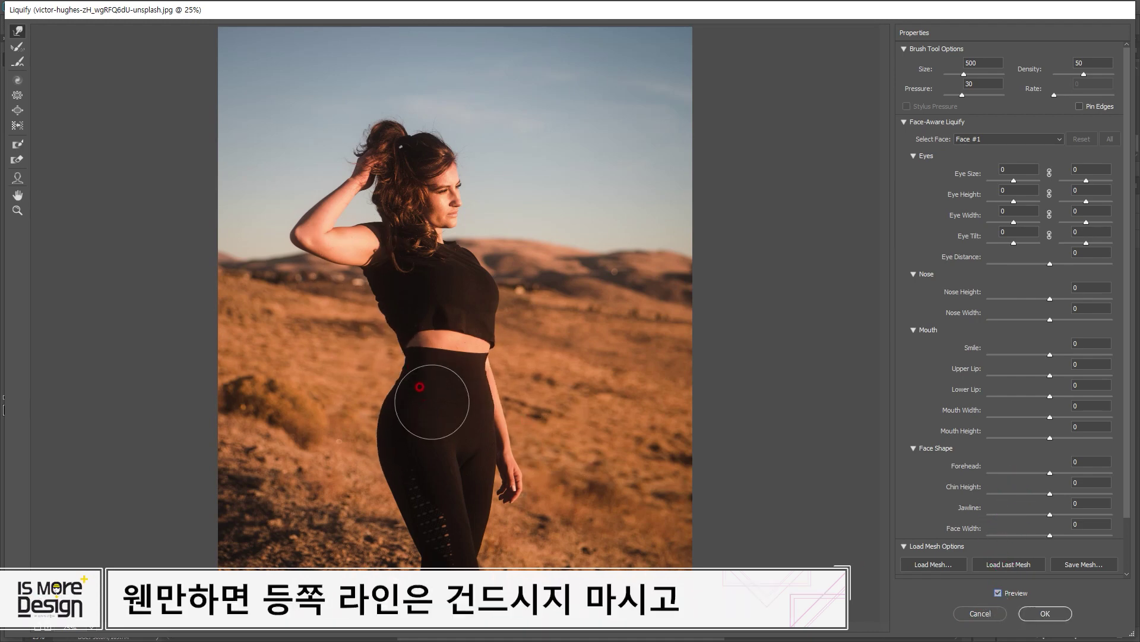
Step: Touch up the lower back line, then retouch the underside of the raised upper arm with the brush size reduced to 250
{"action": "left_click", "coordinate": [377, 340]}
{"action": "left_click_drag", "start_coordinate": [372, 350], "coordinate": [378, 360]}
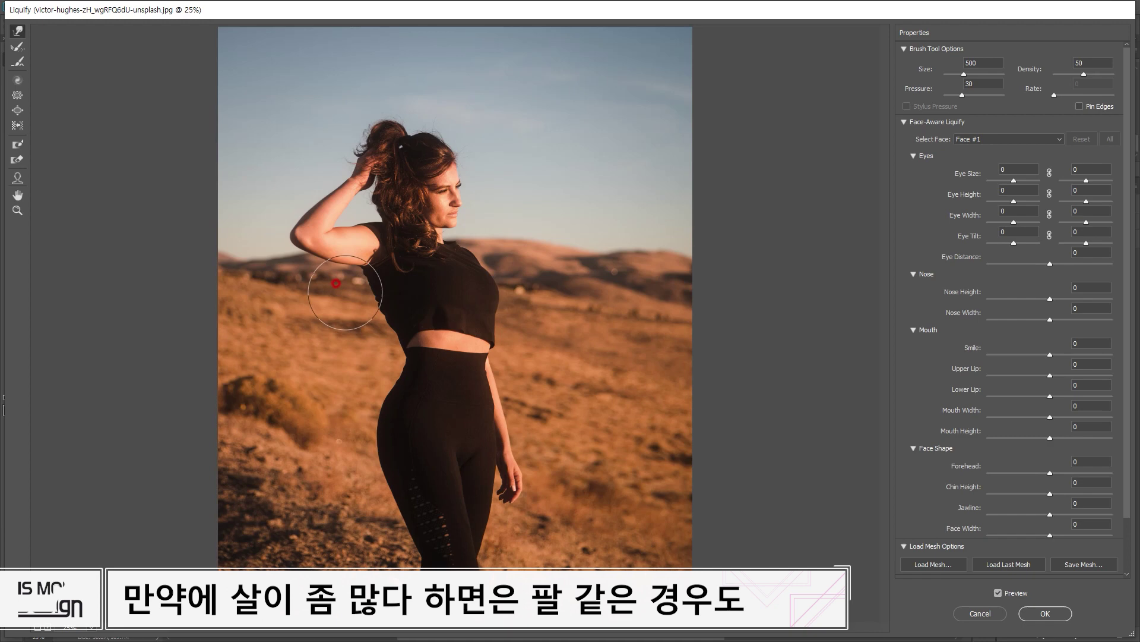
{"action": "key", "text": "bracketleft"}
{"action": "key", "text": "bracketleft"}
{"action": "key", "text": "bracketleft"}
{"action": "mouse_move", "coordinate": [348, 271]}
{"action": "left_mouse_down"}
{"action": "mouse_move", "coordinate": [332, 257]}
{"action": "mouse_move", "coordinate": [359, 284]}
{"action": "left_mouse_up"}
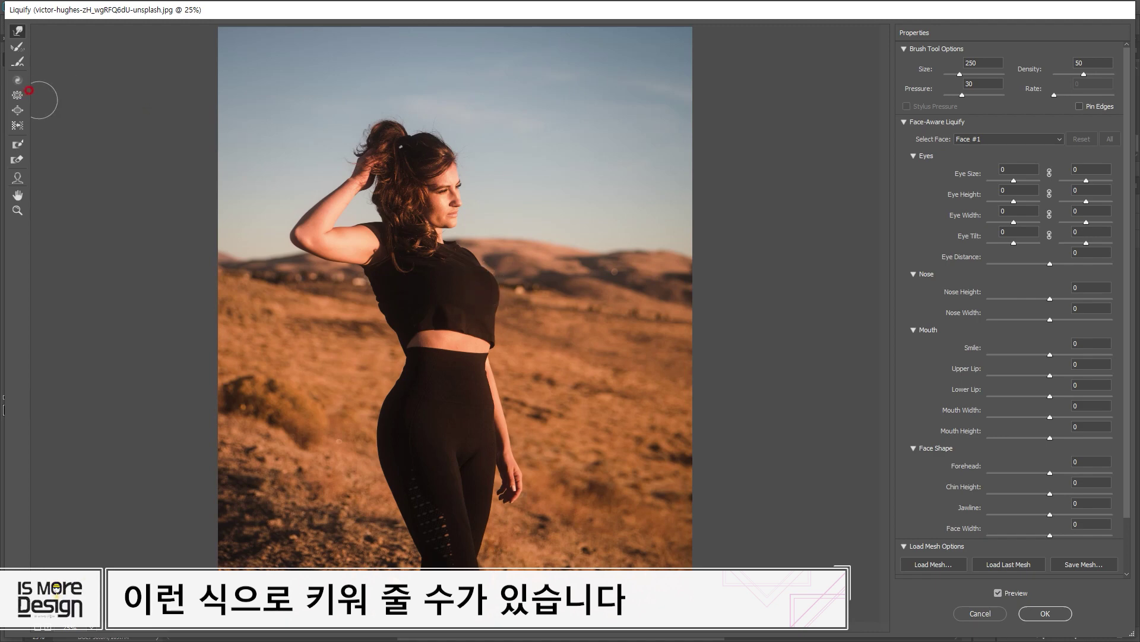
Step: Select the Bloat tool, try enlarging the head with a size 1300 brush, undo it, and reduce the brush size to 1000
{"action": "left_click", "coordinate": [17, 110]}
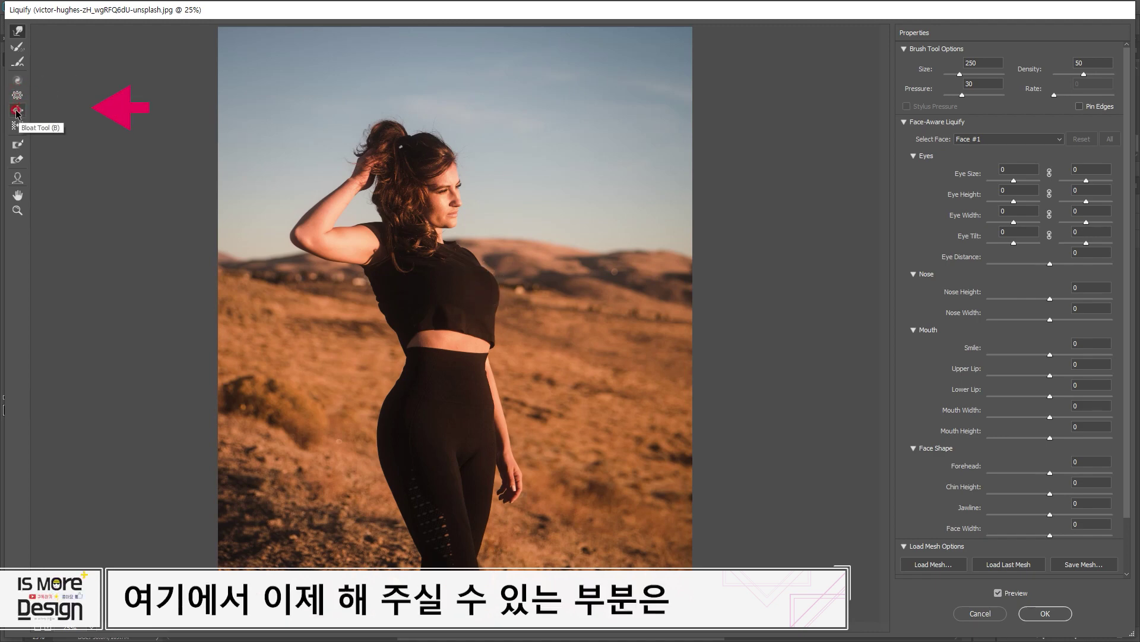
{"action": "left_click", "coordinate": [16, 111]}
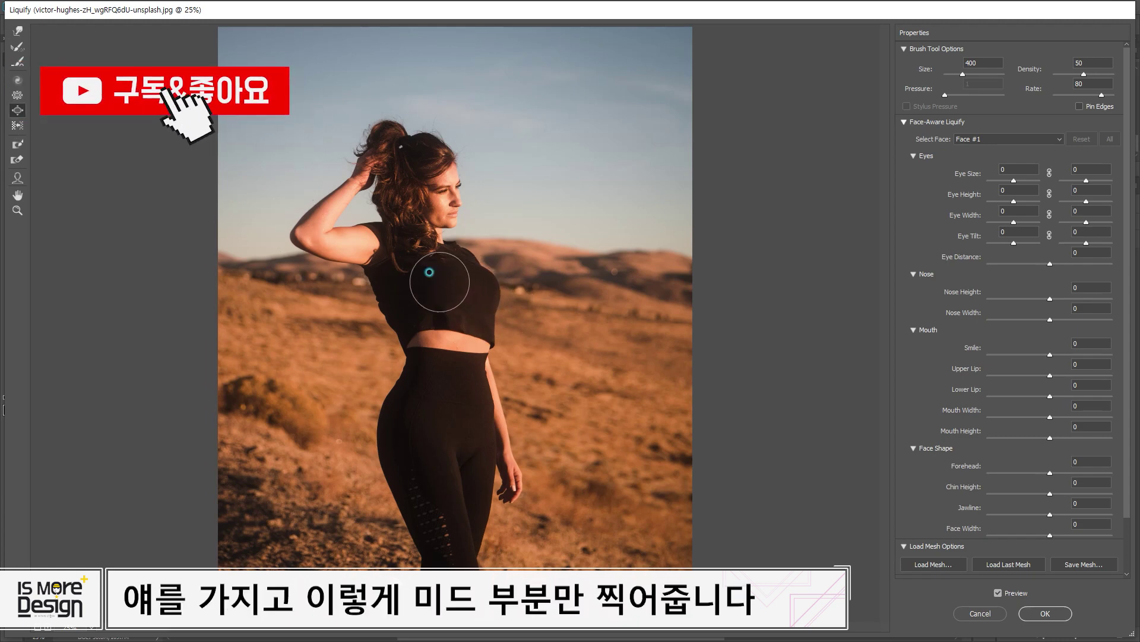
{"action": "key", "text": "bracketright"}
{"action": "key", "text": "bracketright"}
{"action": "key", "text": "bracketright"}
{"action": "key", "text": "bracketright"}
{"action": "key", "text": "bracketright"}
{"action": "key", "text": "bracketright"}
{"action": "key", "text": "bracketright"}
{"action": "key", "text": "bracketright"}
{"action": "key", "text": "bracketright"}
{"action": "left_click_drag", "start_coordinate": [429, 172], "coordinate": [418, 163]}
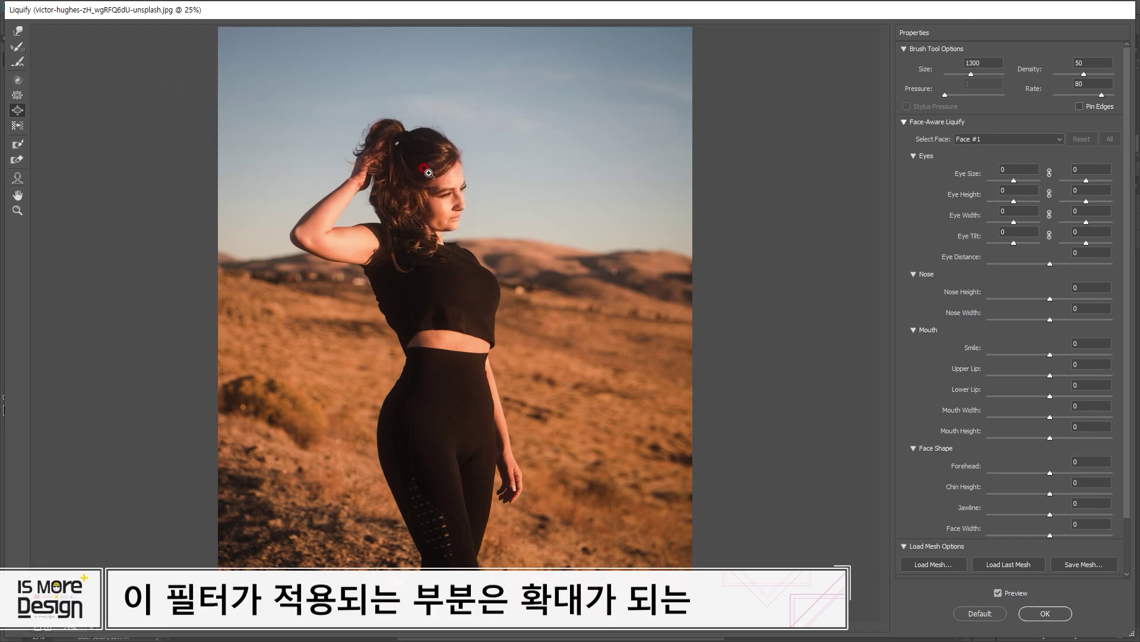
{"action": "key", "text": "ctrl+z"}
{"action": "key", "text": "bracketleft"}
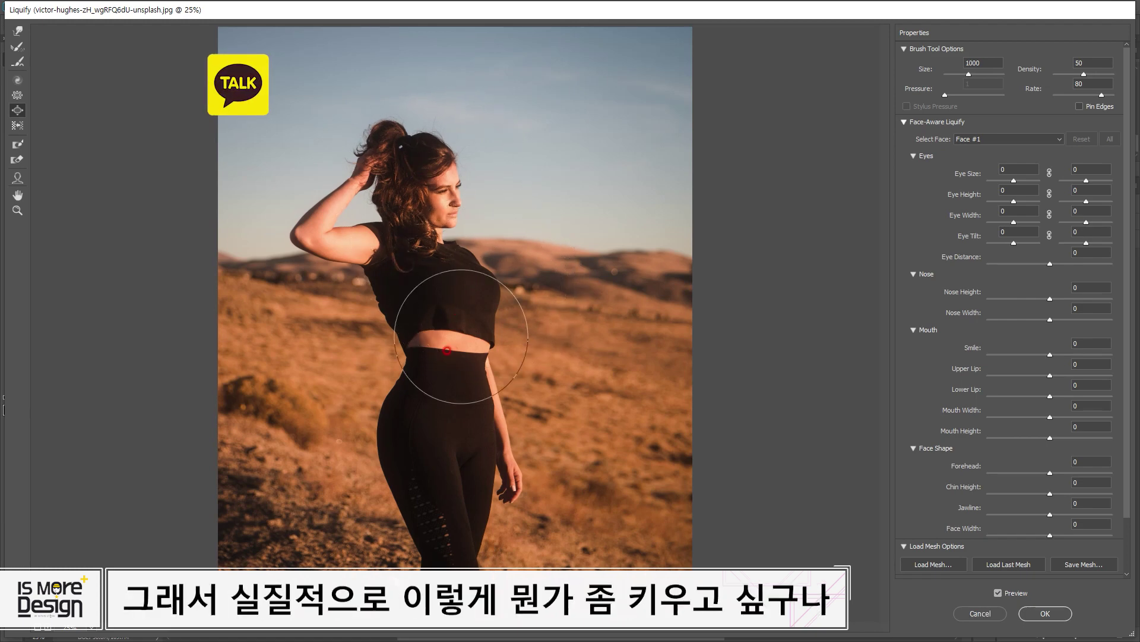
Step: Enlarge the woman's chest with the Bloat tool at brush size 500 and toggle the preview to compare it
{"action": "key", "text": "bracketleft"}
{"action": "key", "text": "bracketleft"}
{"action": "key", "text": "bracketleft"}
{"action": "key", "text": "bracketleft"}
{"action": "key", "text": "bracketleft"}
{"action": "key", "text": "bracketleft"}
{"action": "key", "text": "bracketleft"}
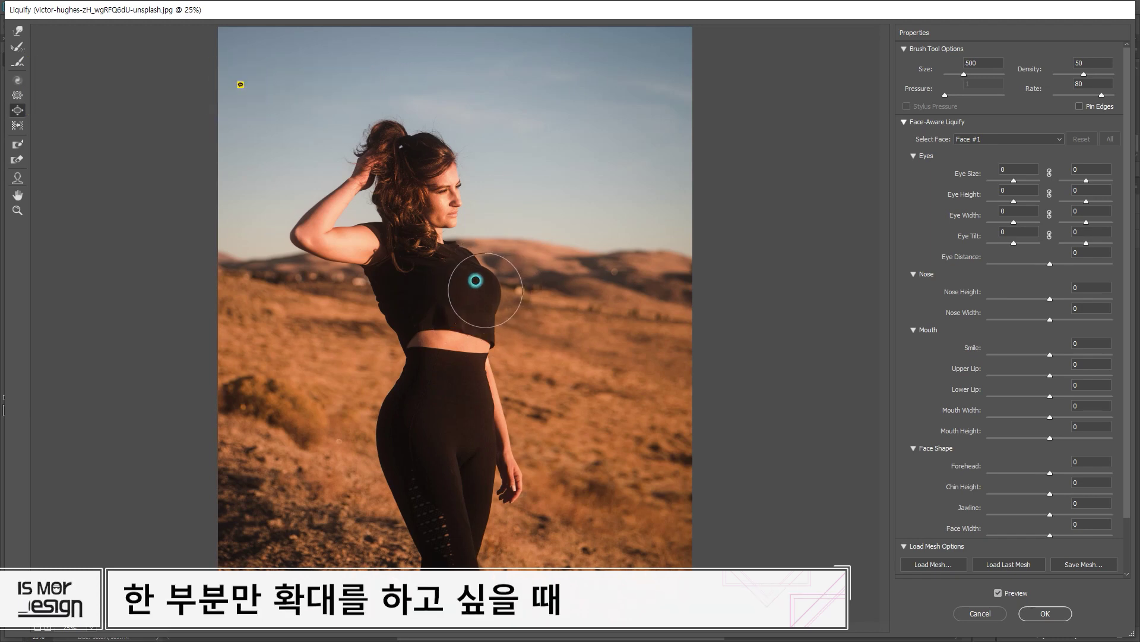
{"action": "left_click_drag", "start_coordinate": [484, 287], "coordinate": [448, 287]}
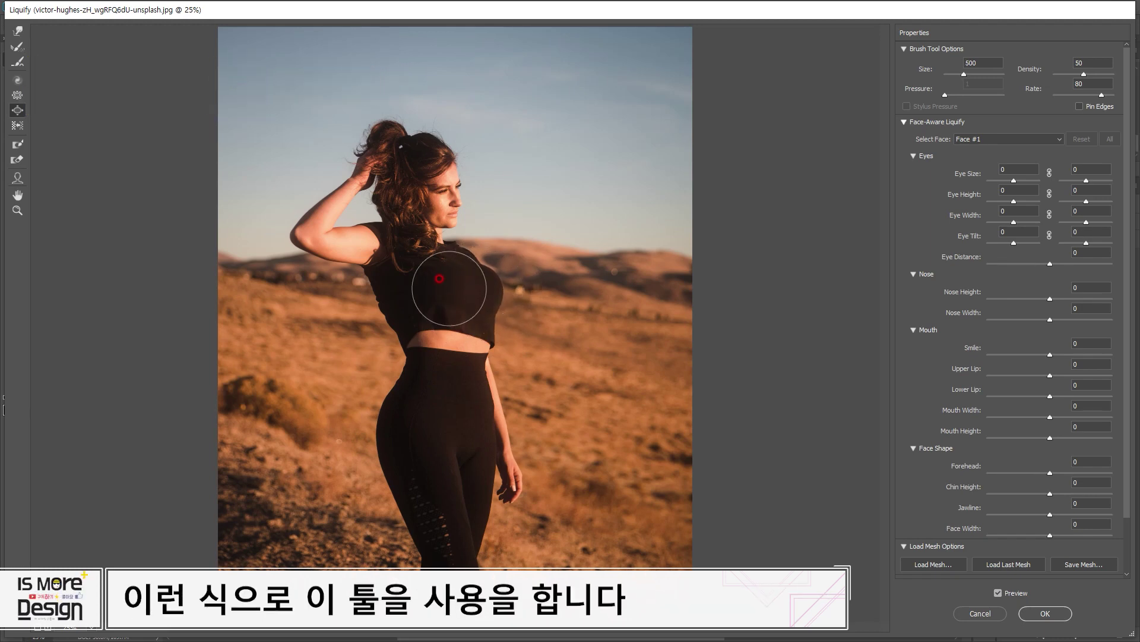
{"action": "left_click", "coordinate": [999, 593]}
{"action": "left_click", "coordinate": [999, 594]}
{"action": "left_click", "coordinate": [999, 593]}
{"action": "left_click", "coordinate": [999, 593]}
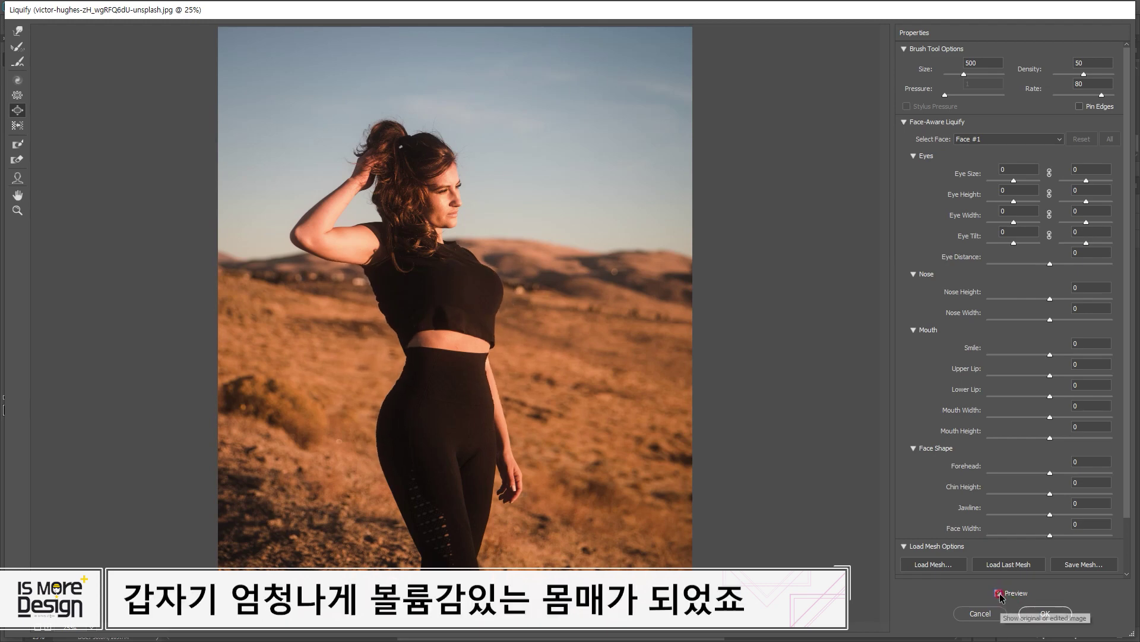
Step: Shrink the chest with the Pucker tool at brush size 600, and enlarge it again with the Bloat tool at size 500
{"action": "left_click", "coordinate": [18, 96]}
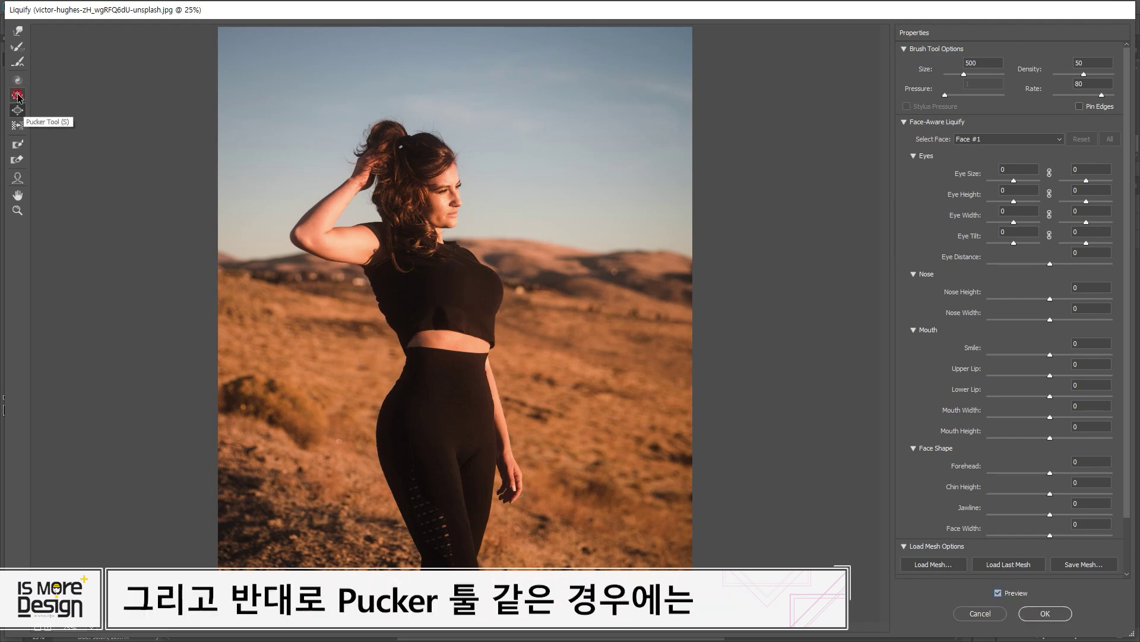
{"action": "key", "text": "]"}
{"action": "key", "text": "]"}
{"action": "key", "text": "]"}
{"action": "key", "text": "]"}
{"action": "key", "text": "]"}
{"action": "key", "text": "]"}
{"action": "key", "text": "]"}
{"action": "key", "text": "]"}
{"action": "key", "text": "]"}
{"action": "key", "text": "]"}
{"action": "key", "text": "]"}
{"action": "key", "text": "]"}
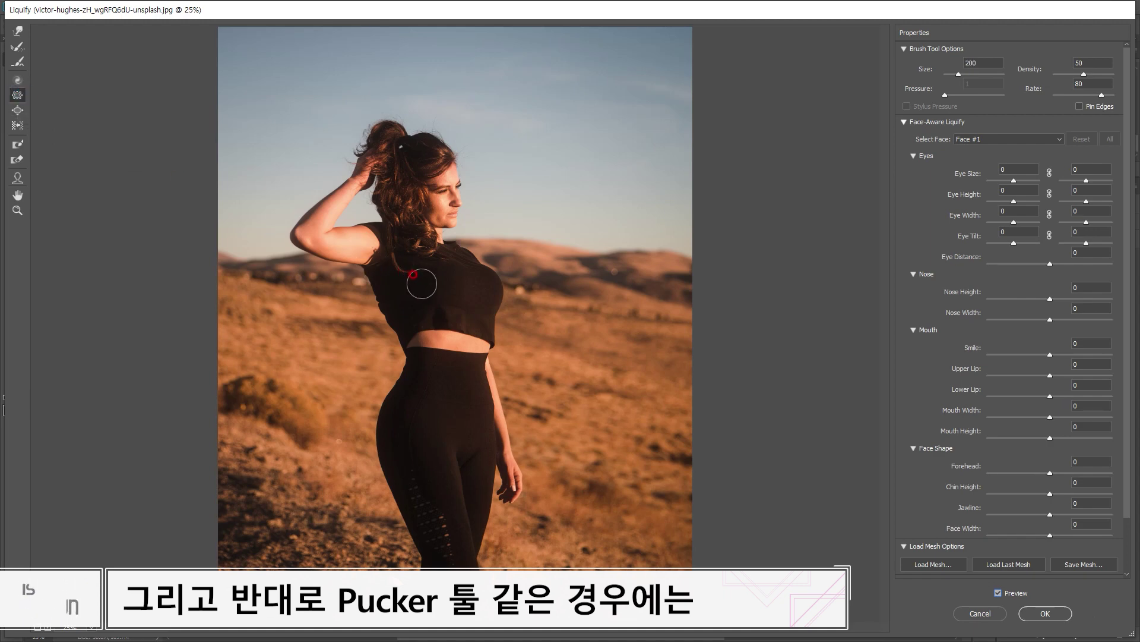
{"action": "key", "text": "["}
{"action": "key", "text": "["}
{"action": "left_click", "coordinate": [483, 286]}
{"action": "left_click", "coordinate": [483, 286]}
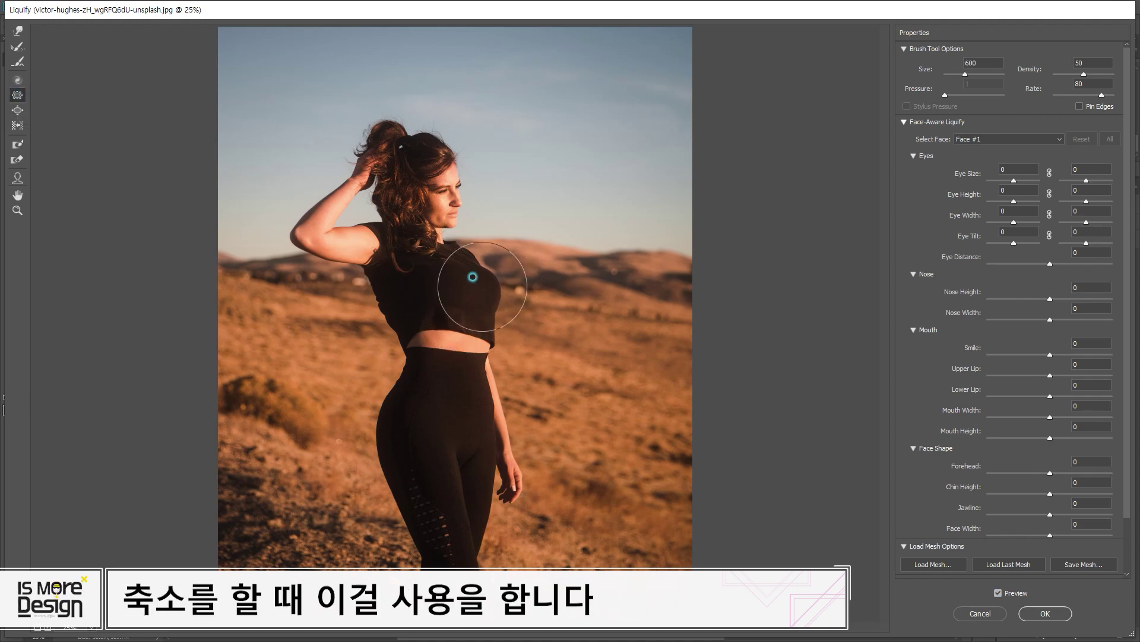
{"action": "left_click", "coordinate": [18, 111]}
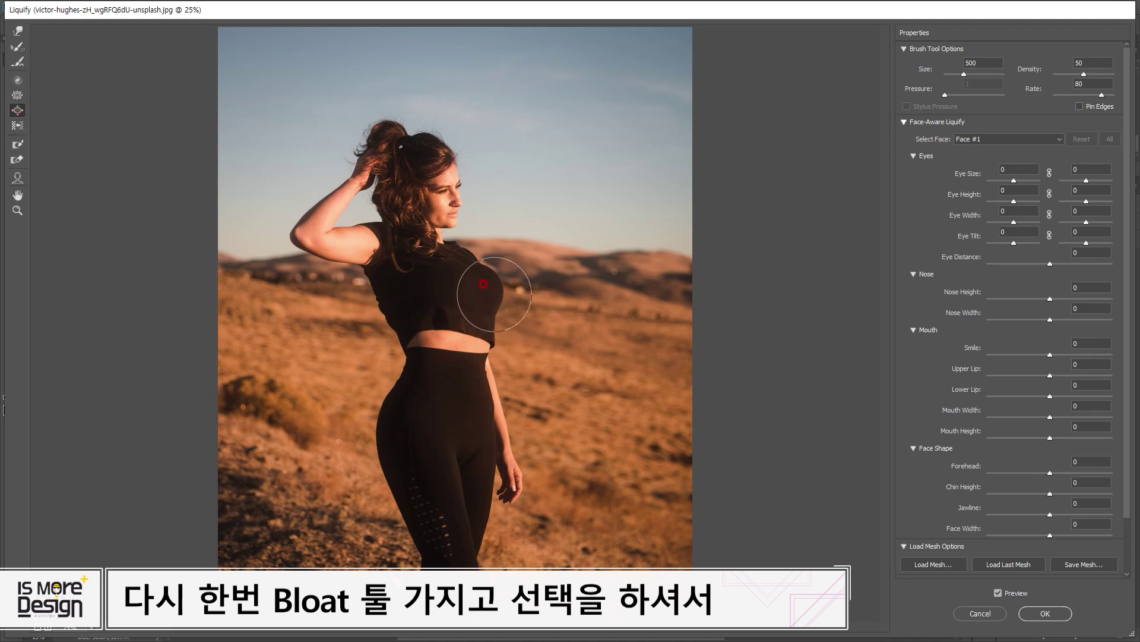
{"action": "left_click_drag", "start_coordinate": [448, 283], "coordinate": [288, 234]}
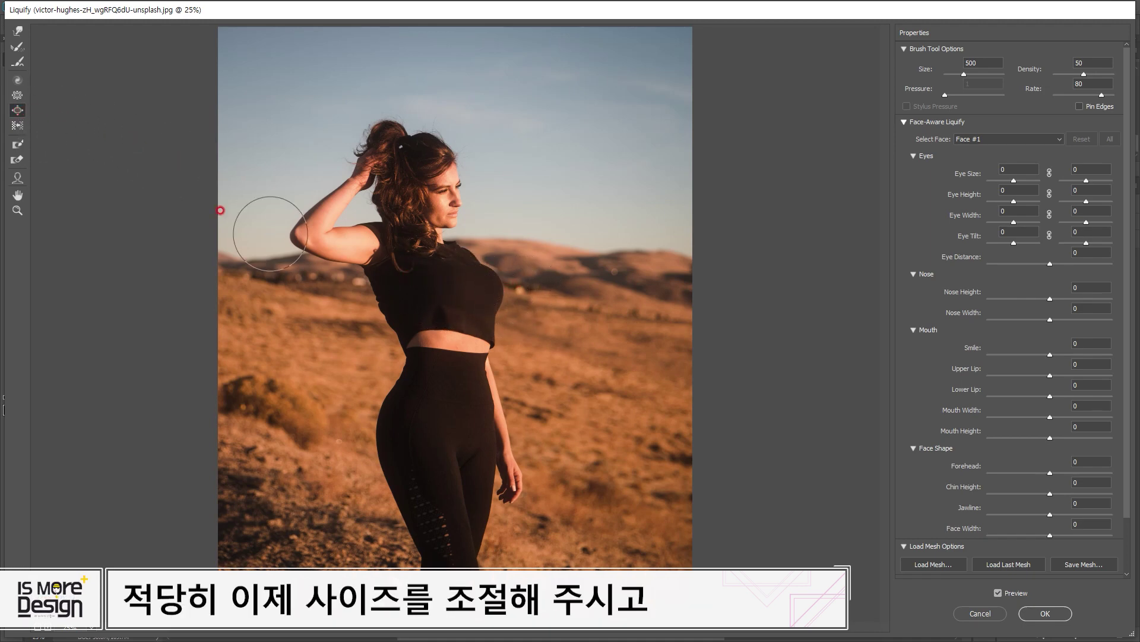
Step: Slim the raised upper arm near the shoulder with the Pucker tool at brush size 400
{"action": "left_click", "coordinate": [28, 96]}
{"action": "key", "text": "bracketright"}
{"action": "key", "text": "bracketleft"}
{"action": "key", "text": "bracketleft"}
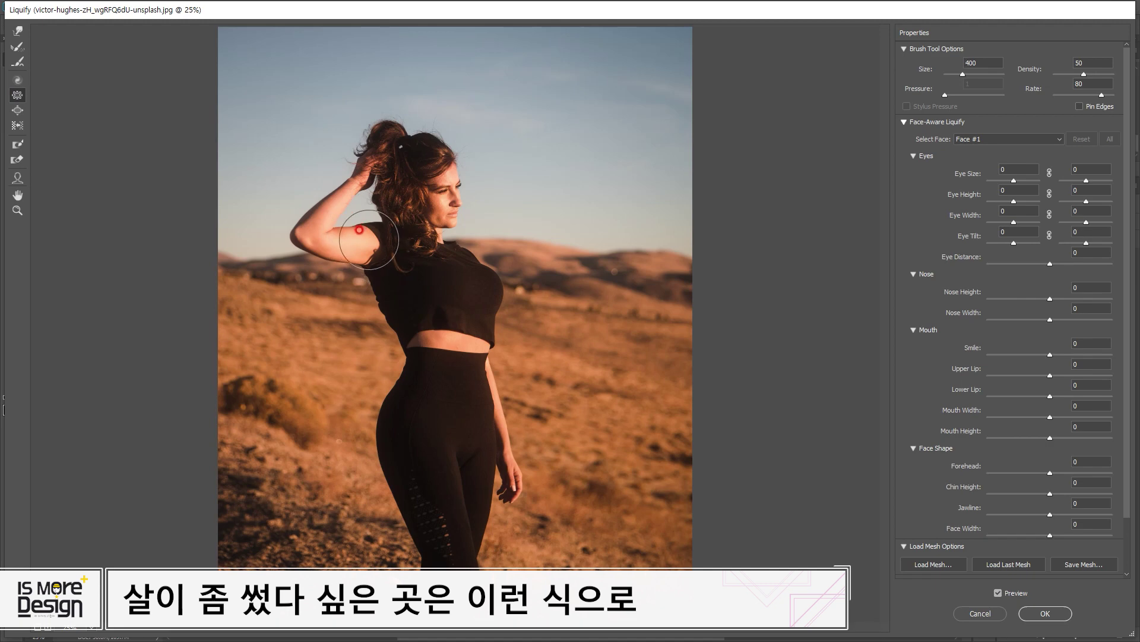
{"action": "mouse_move", "coordinate": [366, 240]}
{"action": "left_mouse_down"}
{"action": "mouse_move", "coordinate": [334, 241]}
{"action": "mouse_move", "coordinate": [328, 208]}
{"action": "mouse_move", "coordinate": [346, 229]}
{"action": "left_mouse_up"}
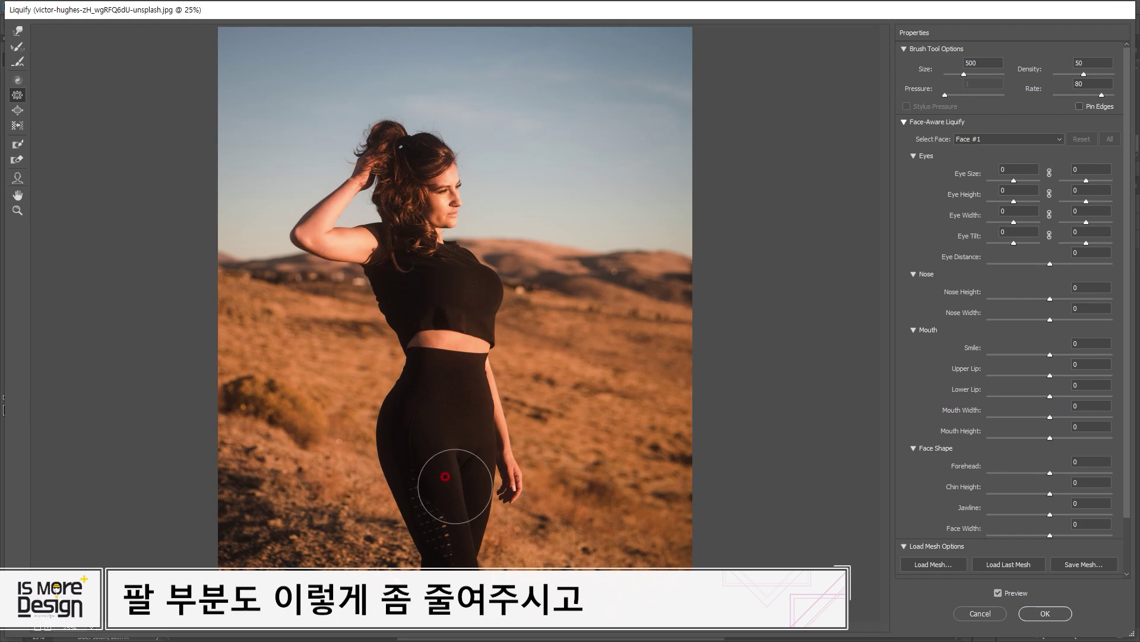
Step: Slim the thighs and legs with the Pucker tool, using brush sizes 500 and 700
{"action": "left_click", "coordinate": [439, 539]}
{"action": "key", "text": "ctrl+minus"}
{"action": "key", "text": "ctrl+plus"}
{"action": "key", "text": "]"}
{"action": "left_click", "coordinate": [434, 514]}
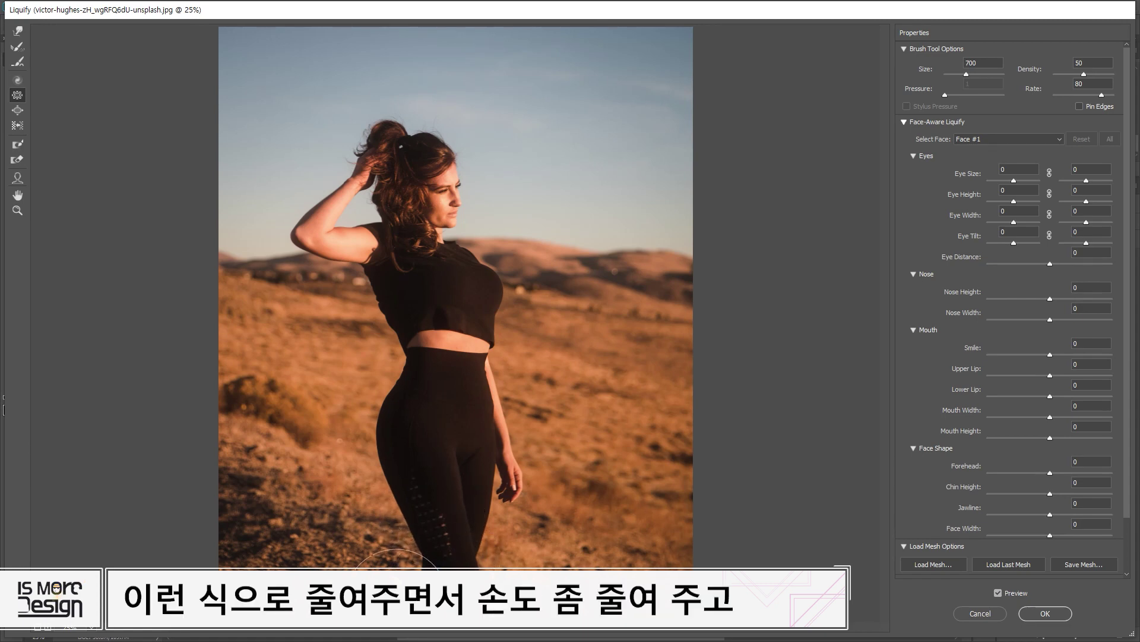
{"action": "left_click_drag", "start_coordinate": [475, 468], "coordinate": [456, 463]}
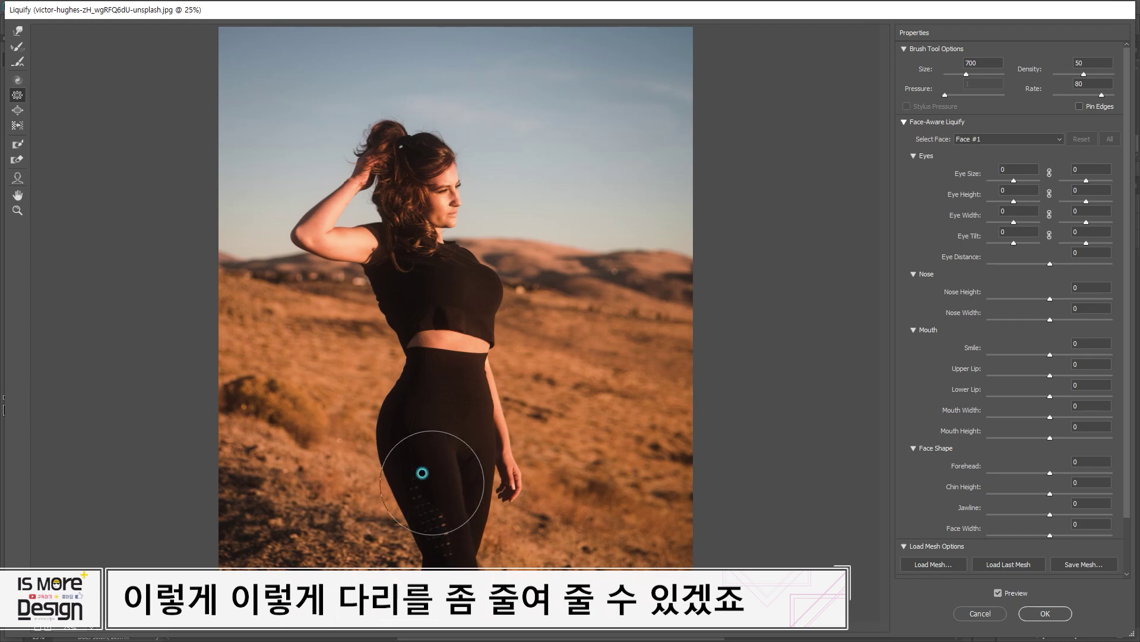
Step: Tidy the leg contours with the Forward Warp tool at brush sizes 250 and 400
{"action": "left_click", "coordinate": [18, 32]}
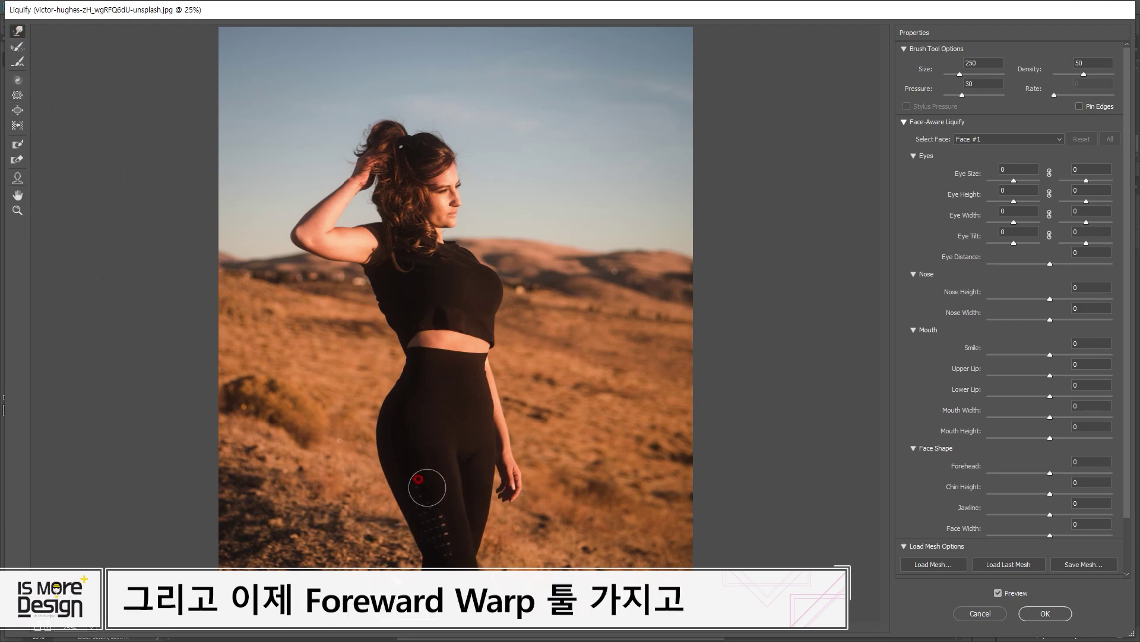
{"action": "left_click_drag", "start_coordinate": [455, 472], "coordinate": [453, 471]}
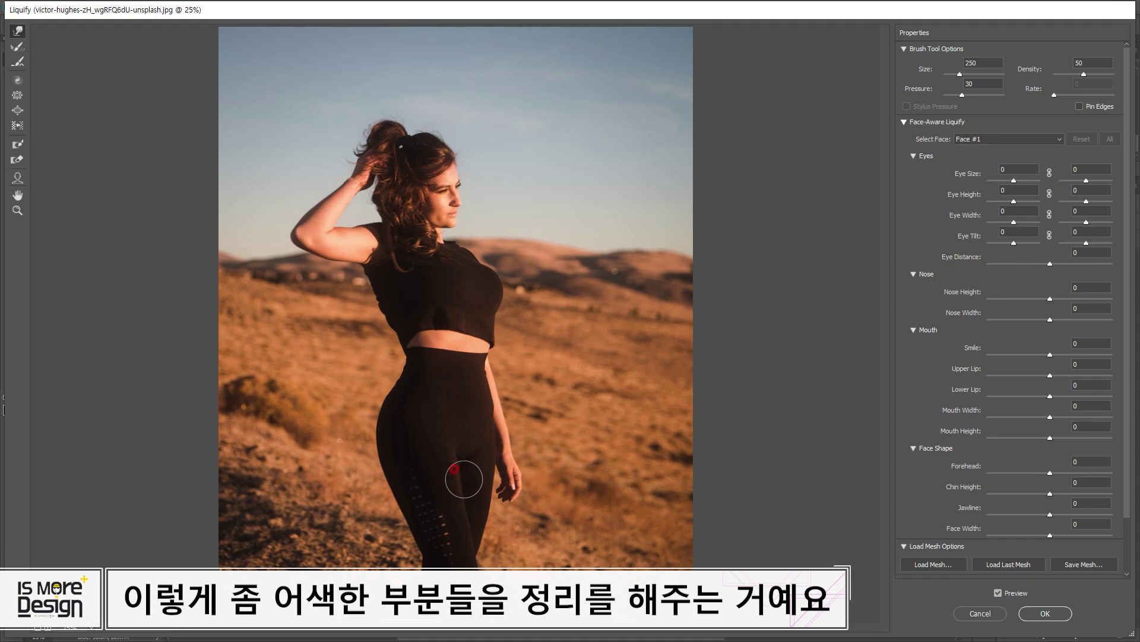
{"action": "key", "text": "bracketright"}
{"action": "key", "text": "bracketright"}
{"action": "key", "text": "bracketright"}
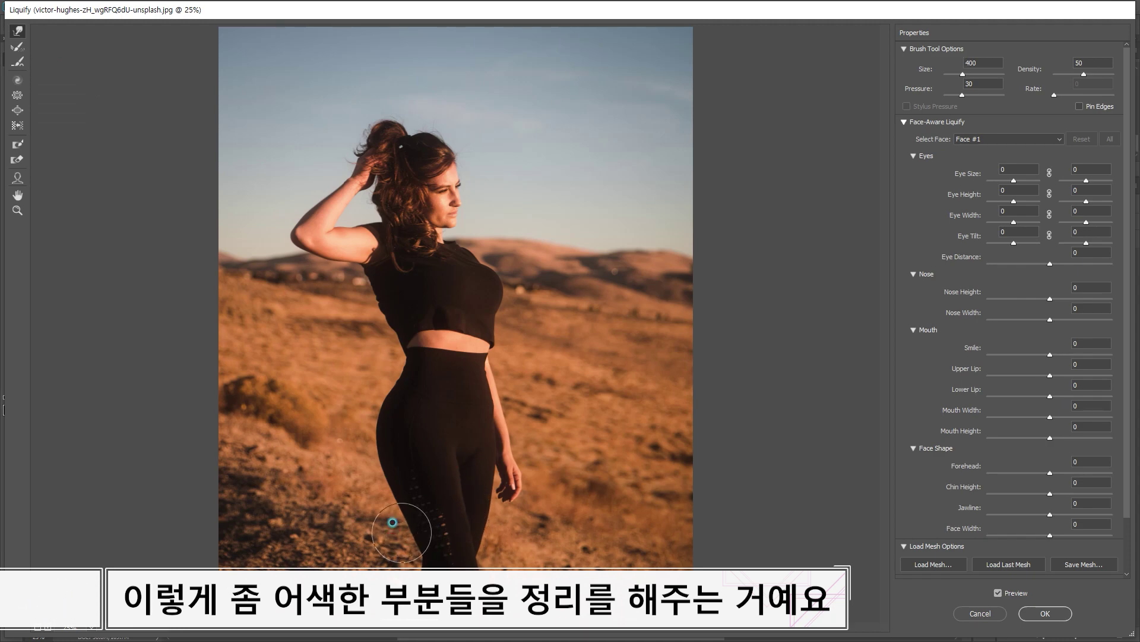
Step: Toggle the preview repeatedly to compare the body with the original, and apply the Liquify changes
{"action": "left_click", "coordinate": [1003, 593]}
{"action": "left_click", "coordinate": [1005, 595]}
{"action": "left_click", "coordinate": [1004, 594]}
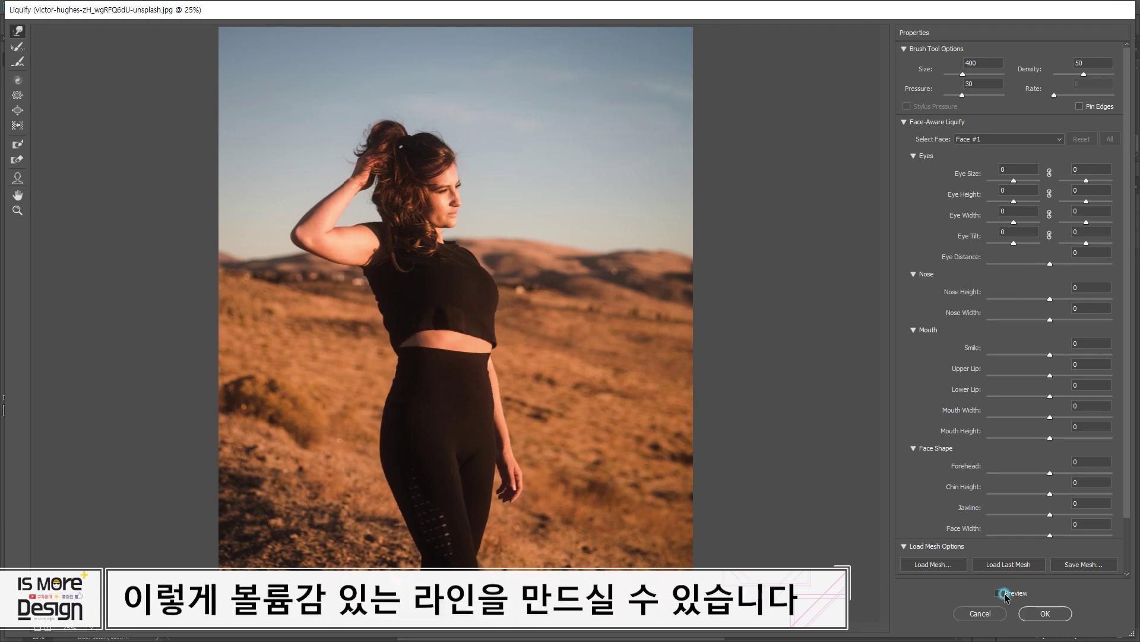
{"action": "left_click", "coordinate": [1004, 593]}
{"action": "left_click", "coordinate": [1004, 594]}
{"action": "left_click", "coordinate": [1004, 593]}
{"action": "left_click", "coordinate": [1004, 593]}
{"action": "left_click", "coordinate": [1004, 594]}
{"action": "left_click", "coordinate": [1004, 593]}
{"action": "left_click", "coordinate": [1004, 594]}
{"action": "left_click", "coordinate": [1029, 610]}
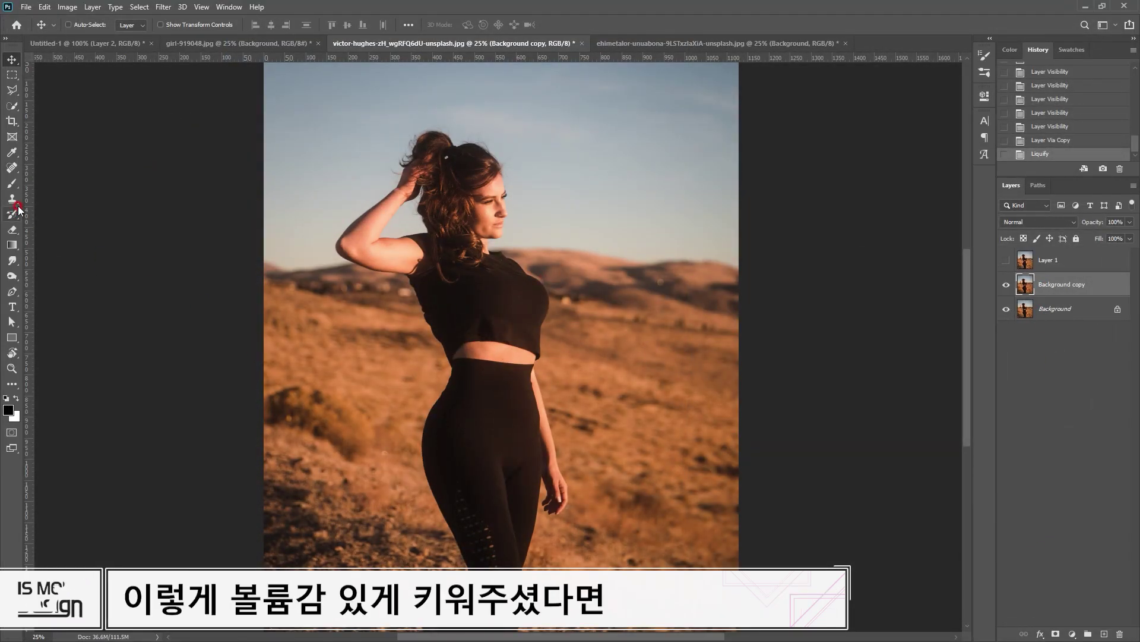
Step: Darken the shadow under the chest with the Burn tool at brush size 300, Midtones range and 50% exposure
{"action": "left_click", "coordinate": [12, 276]}
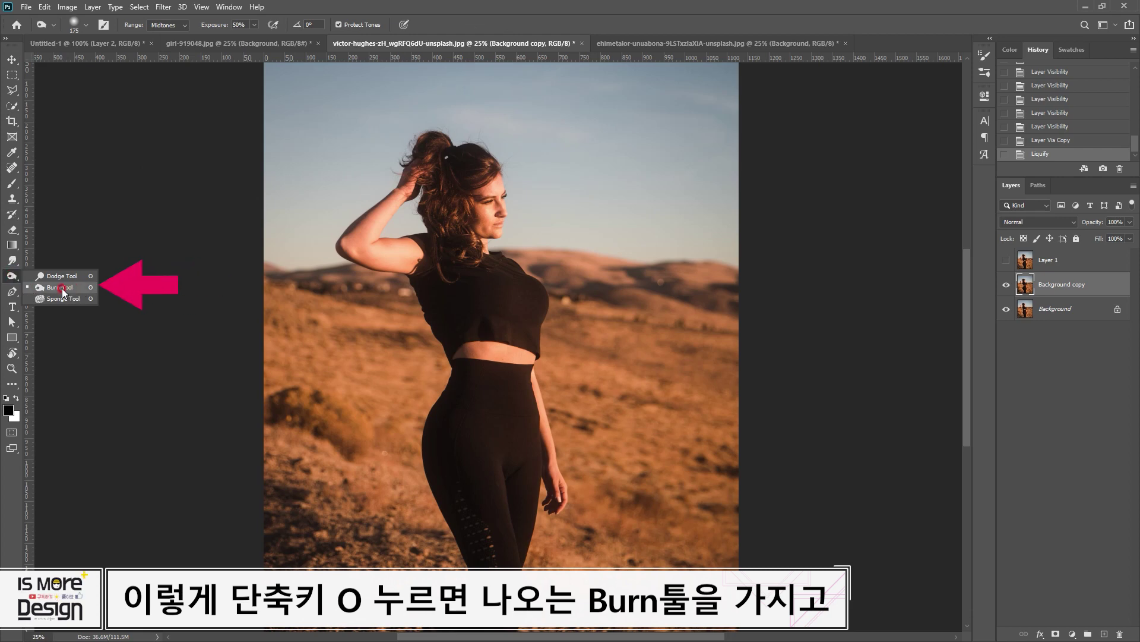
{"action": "left_click", "coordinate": [55, 289]}
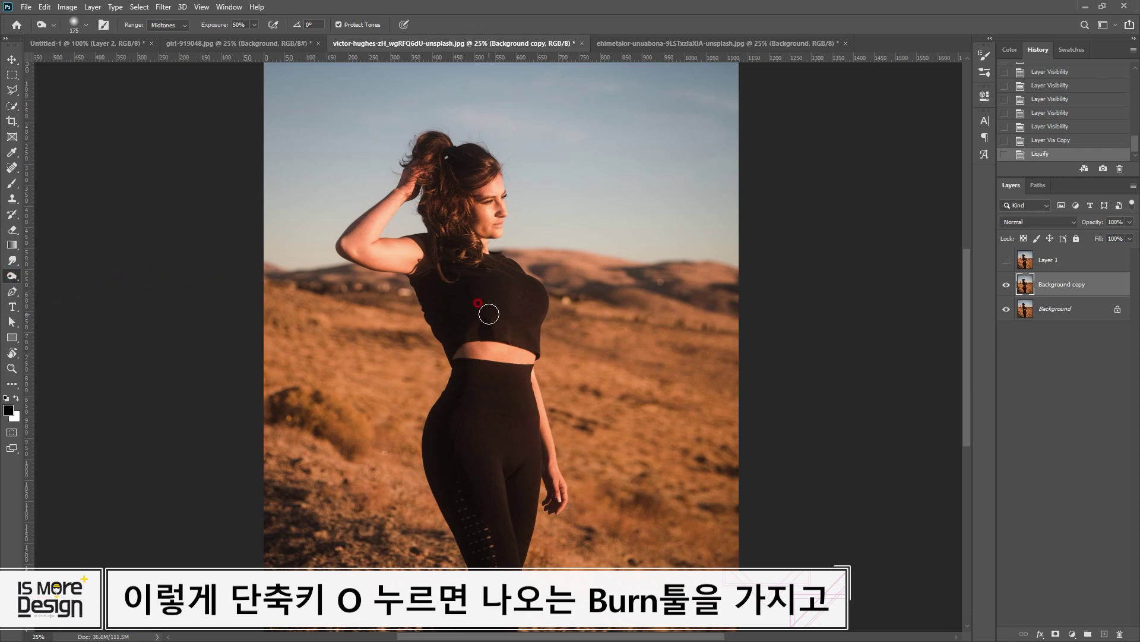
{"action": "key", "text": "bracketright"}
{"action": "key", "text": "bracketright"}
{"action": "key", "text": "bracketright"}
{"action": "key", "text": "bracketright"}
{"action": "key", "text": "bracketright"}
{"action": "left_click_drag", "start_coordinate": [497, 315], "coordinate": [542, 316]}
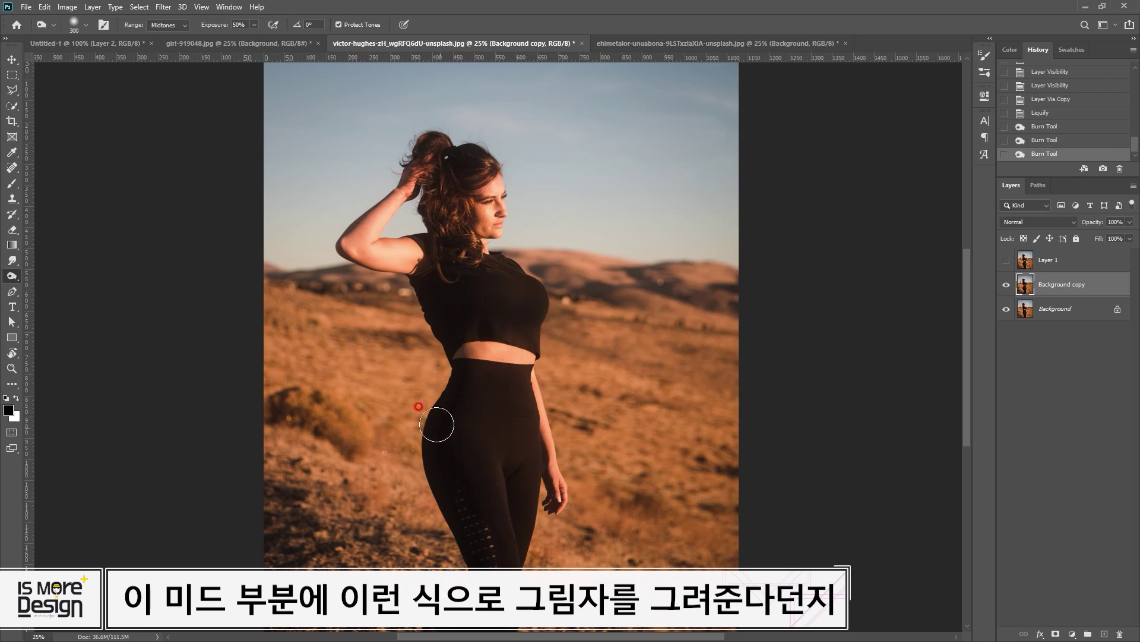
Step: Burn shadows along the outer leg and between the thighs to add depth to the legs
{"action": "left_click_drag", "start_coordinate": [455, 514], "coordinate": [443, 485]}
{"action": "left_click_drag", "start_coordinate": [512, 559], "coordinate": [516, 492]}
{"action": "left_click_drag", "start_coordinate": [507, 537], "coordinate": [517, 488]}
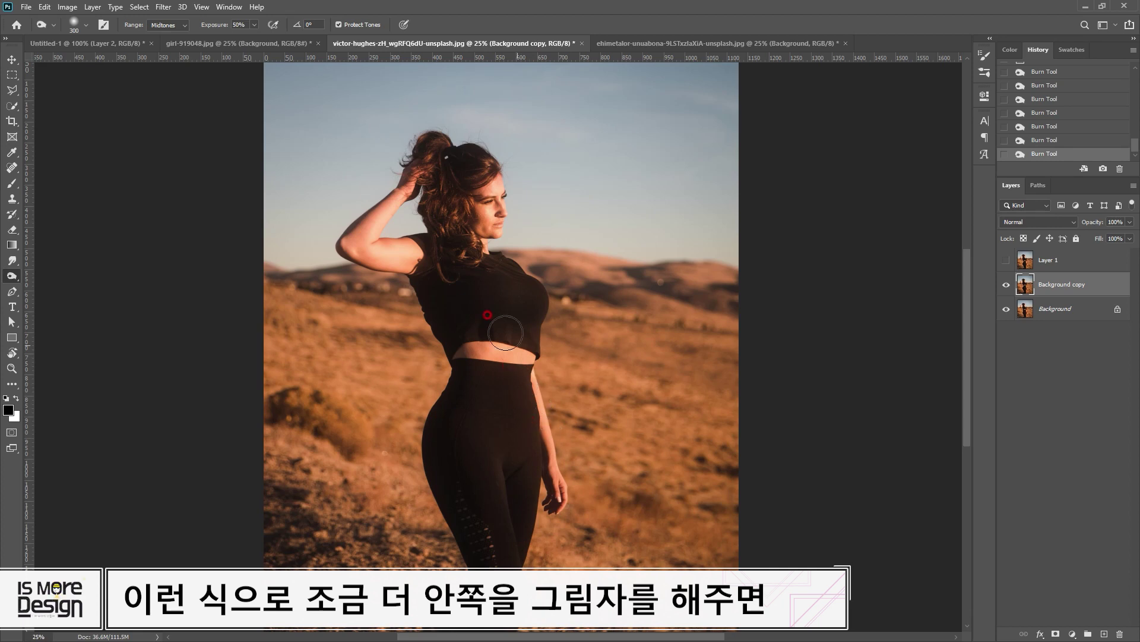
Step: Toggle the visibility of the Background copy layer to compare the retouched body with the original
{"action": "left_click", "coordinate": [1007, 285]}
{"action": "left_click", "coordinate": [1005, 259]}
{"action": "left_click", "coordinate": [1005, 285]}
{"action": "left_click", "coordinate": [1004, 285]}
{"action": "left_click", "coordinate": [1003, 285]}
{"action": "left_click", "coordinate": [1005, 285]}
{"action": "key", "text": "ctrl+minus"}
{"action": "left_click", "coordinate": [1005, 284]}
{"action": "left_click", "coordinate": [1005, 285]}
Step: Switch to the photo of the man in the yellow T-shirt and open it in the Liquify filter
{"action": "left_click", "coordinate": [655, 45]}
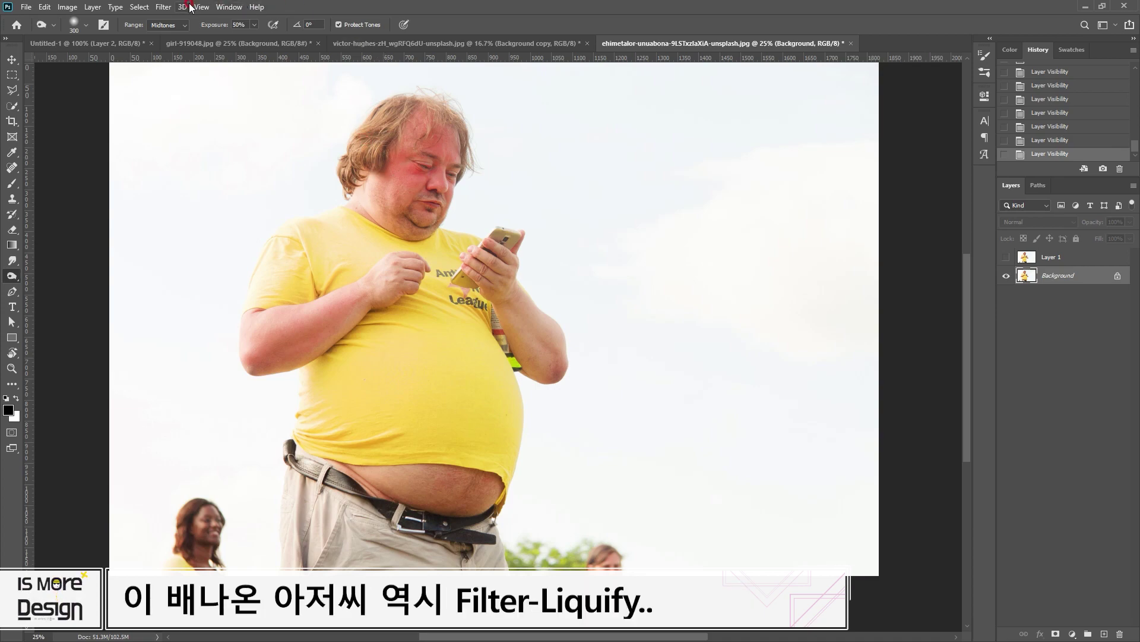
{"action": "left_click", "coordinate": [165, 8]}
{"action": "left_click", "coordinate": [178, 100]}
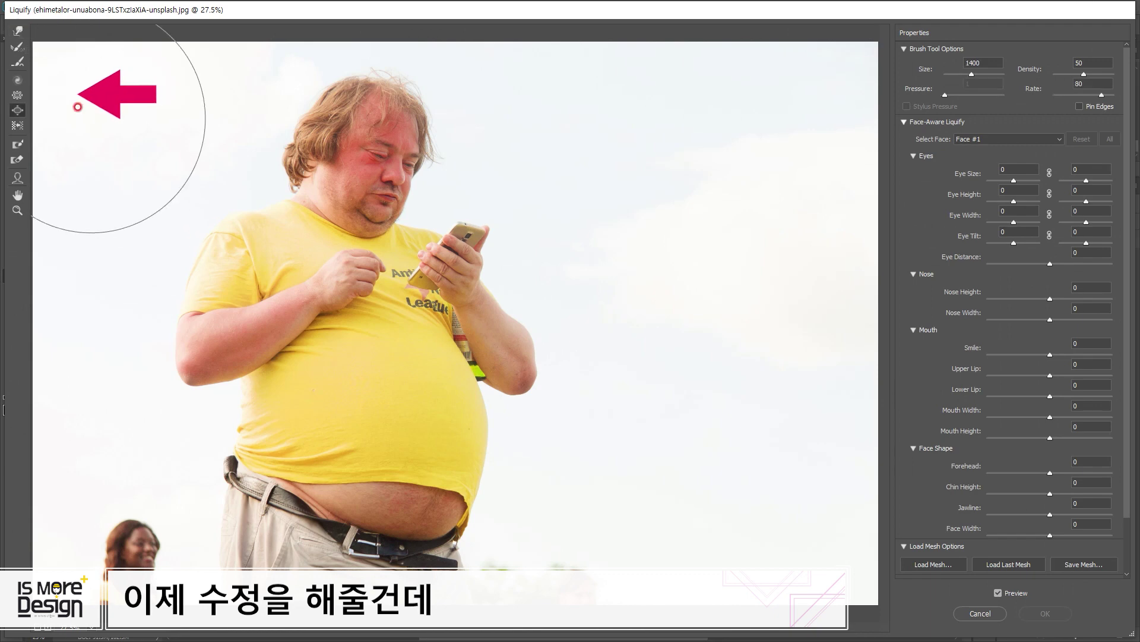
Step: Shrink the man's protruding belly with repeated Pucker tool applications, varying the large brush size
{"action": "left_click", "coordinate": [17, 96]}
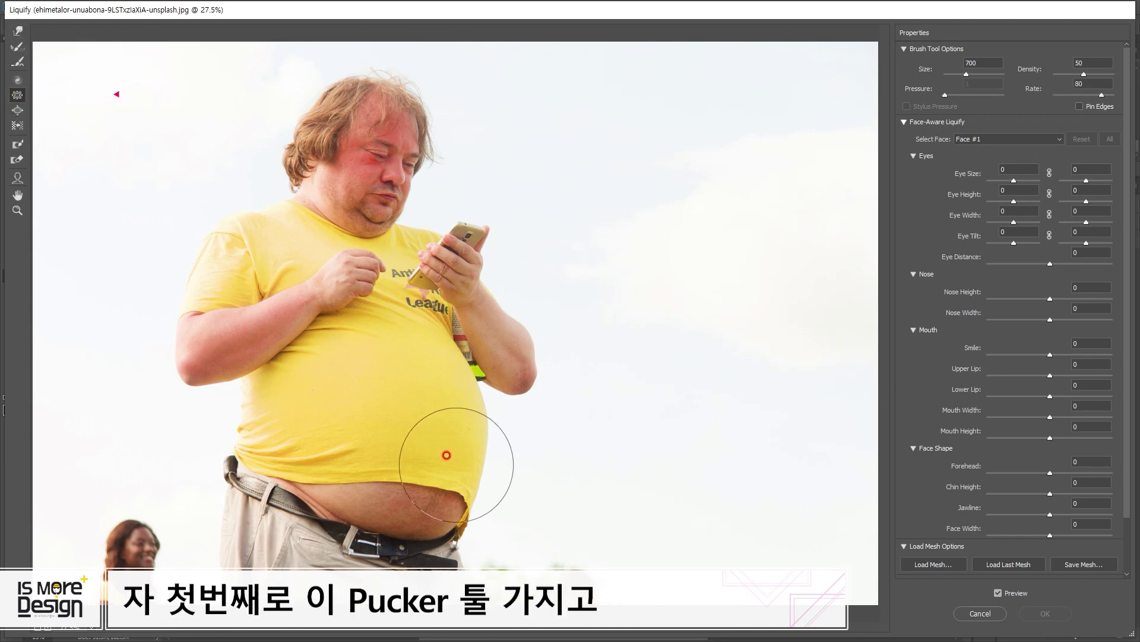
{"action": "key", "text": "bracketright"}
{"action": "key", "text": "bracketright"}
{"action": "key", "text": "bracketright"}
{"action": "key", "text": "bracketright"}
{"action": "key", "text": "bracketright"}
{"action": "key", "text": "bracketright"}
{"action": "left_click", "coordinate": [391, 437]}
{"action": "key", "text": "bracketleft"}
{"action": "left_click", "coordinate": [426, 416]}
{"action": "left_click", "coordinate": [414, 452]}
{"action": "key", "text": "bracketright"}
{"action": "key", "text": "bracketright"}
{"action": "key", "text": "bracketright"}
{"action": "key", "text": "bracketright"}
{"action": "key", "text": "bracketright"}
{"action": "left_click", "coordinate": [388, 442]}
{"action": "key", "text": "bracketleft"}
{"action": "key", "text": "bracketleft"}
{"action": "left_click", "coordinate": [424, 455]}
{"action": "left_click", "coordinate": [394, 464]}
{"action": "left_click", "coordinate": [410, 441]}
Step: Slim both of the man's arms with the Pucker tool at about size 700, and shrink the exposed lower belly at size 800
{"action": "key", "text": "bracketleft"}
{"action": "key", "text": "bracketleft"}
{"action": "key", "text": "bracketleft"}
{"action": "key", "text": "bracketleft"}
{"action": "key", "text": "bracketleft"}
{"action": "key", "text": "bracketleft"}
{"action": "key", "text": "bracketleft"}
{"action": "key", "text": "bracketleft"}
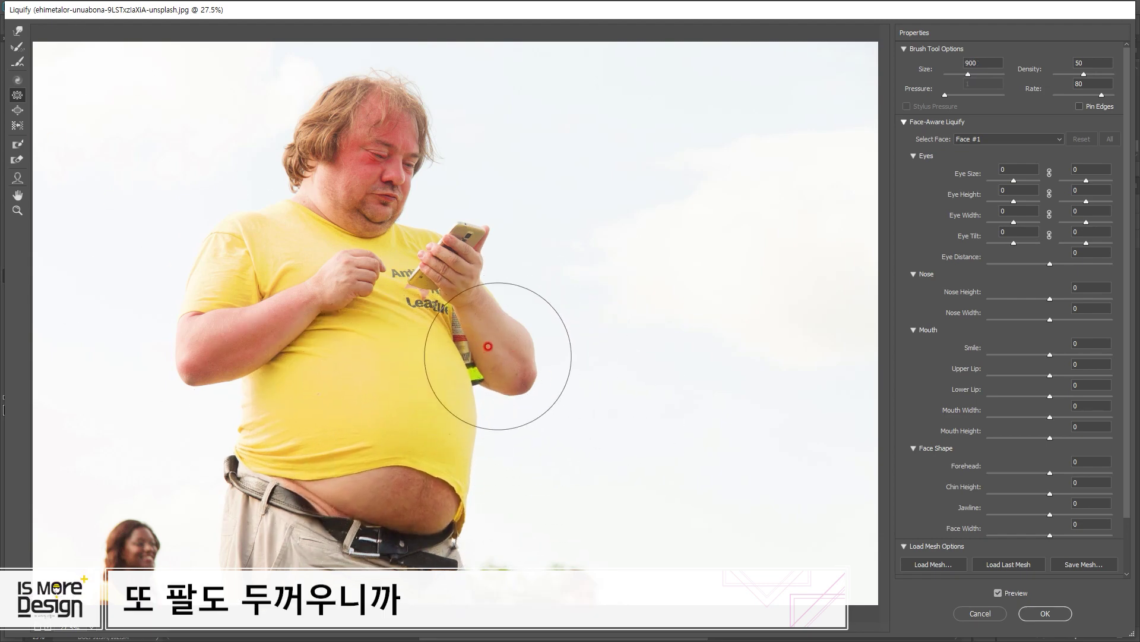
{"action": "mouse_move", "coordinate": [499, 343]}
{"action": "left_mouse_down"}
{"action": "mouse_move", "coordinate": [484, 310]}
{"action": "mouse_move", "coordinate": [515, 372]}
{"action": "left_mouse_up"}
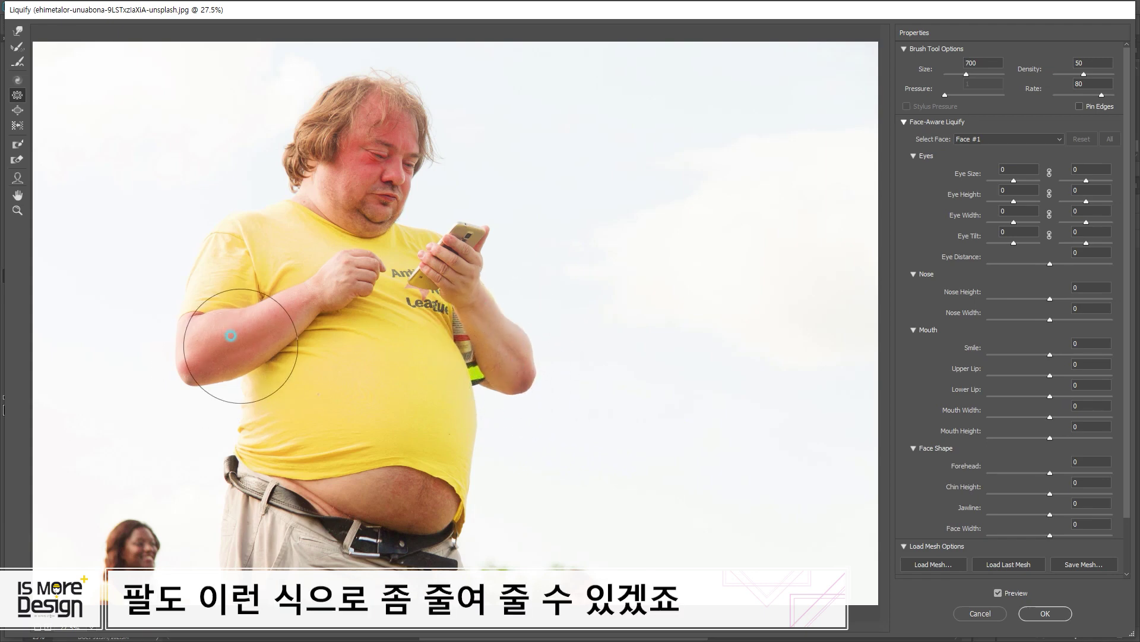
{"action": "left_click", "coordinate": [226, 309]}
{"action": "left_click", "coordinate": [259, 357]}
{"action": "left_click_drag", "start_coordinate": [260, 357], "coordinate": [234, 321]}
{"action": "key", "text": "bracketright"}
{"action": "mouse_move", "coordinate": [404, 479]}
{"action": "left_mouse_down"}
{"action": "mouse_move", "coordinate": [407, 491]}
{"action": "mouse_move", "coordinate": [400, 458]}
{"action": "mouse_move", "coordinate": [400, 489]}
{"action": "mouse_move", "coordinate": [376, 491]}
{"action": "mouse_move", "coordinate": [412, 506]}
{"action": "left_mouse_up"}
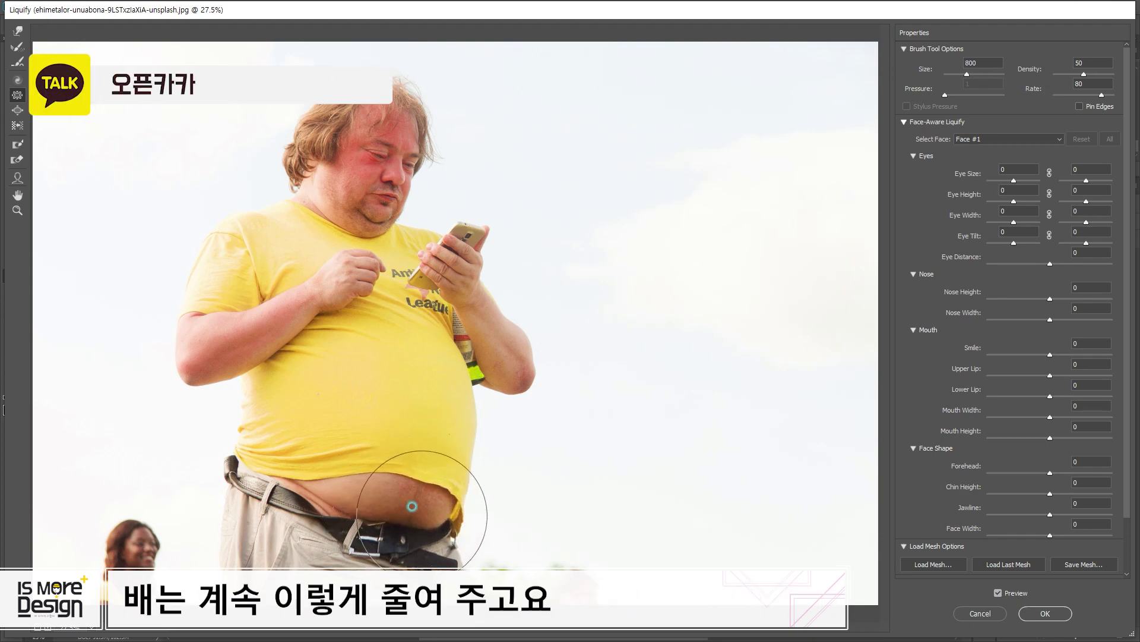
Step: Push the bulging front of the belly inward with the Forward Warp tool, using brush sizes such as 800 and 500
{"action": "left_click", "coordinate": [16, 29]}
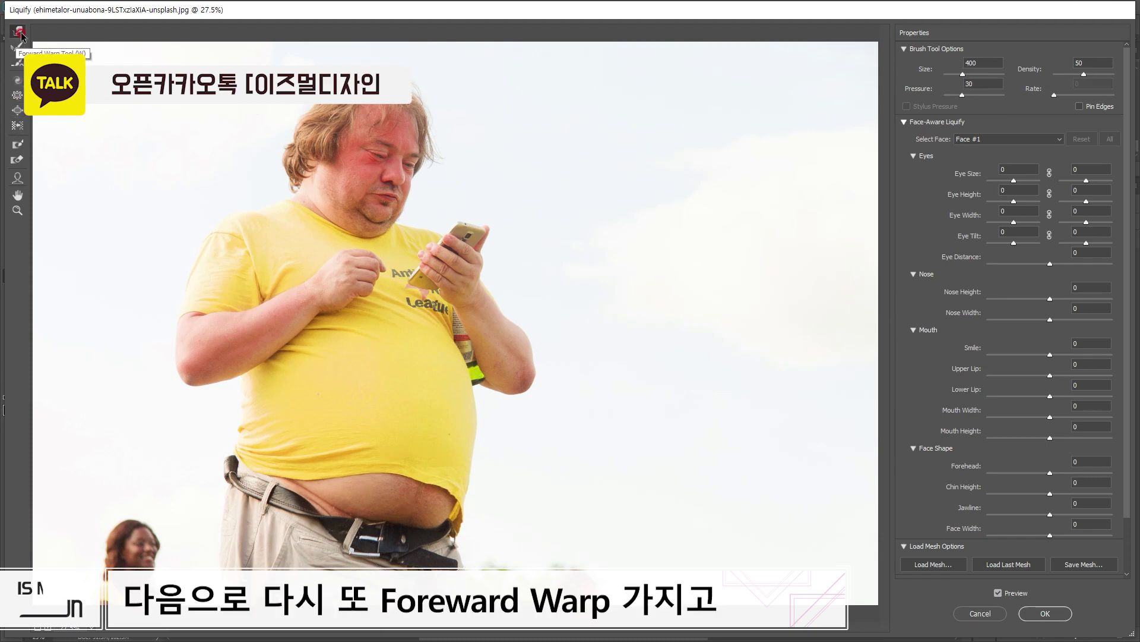
{"action": "key", "text": "bracketright"}
{"action": "key", "text": "bracketright"}
{"action": "key", "text": "bracketright"}
{"action": "key", "text": "bracketright"}
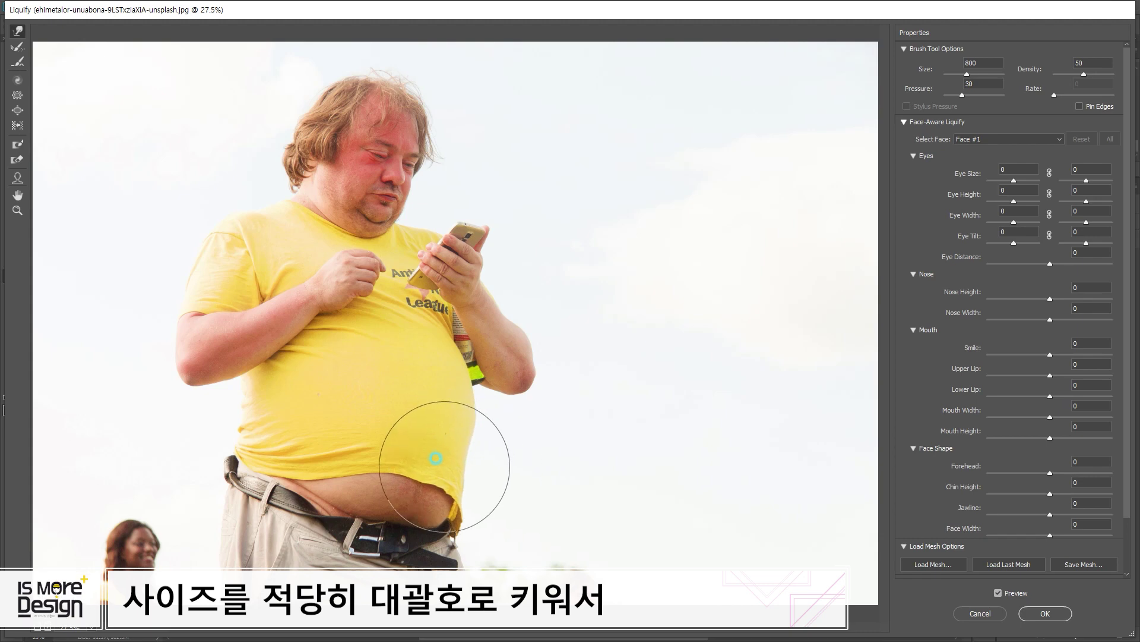
{"action": "key", "text": "bracketleft"}
{"action": "key", "text": "bracketleft"}
{"action": "key", "text": "bracketleft"}
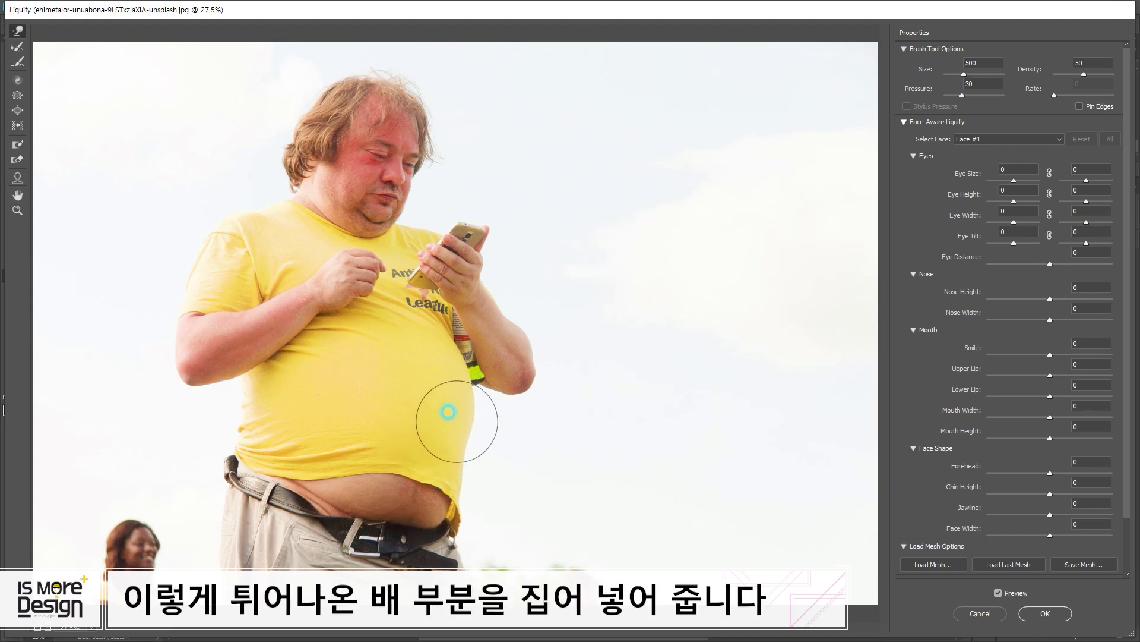
{"action": "left_click_drag", "start_coordinate": [465, 390], "coordinate": [445, 401]}
{"action": "key", "text": "bracketright"}
{"action": "key", "text": "bracketright"}
{"action": "key", "text": "bracketright"}
{"action": "key", "text": "bracketright"}
{"action": "left_click_drag", "start_coordinate": [467, 481], "coordinate": [439, 457]}
Step: Push the shirt's belly edge beside and below the green bottle inward with the Forward Warp tool at size 175
{"action": "key", "text": "bracketleft"}
{"action": "key", "text": "bracketleft"}
{"action": "key", "text": "bracketleft"}
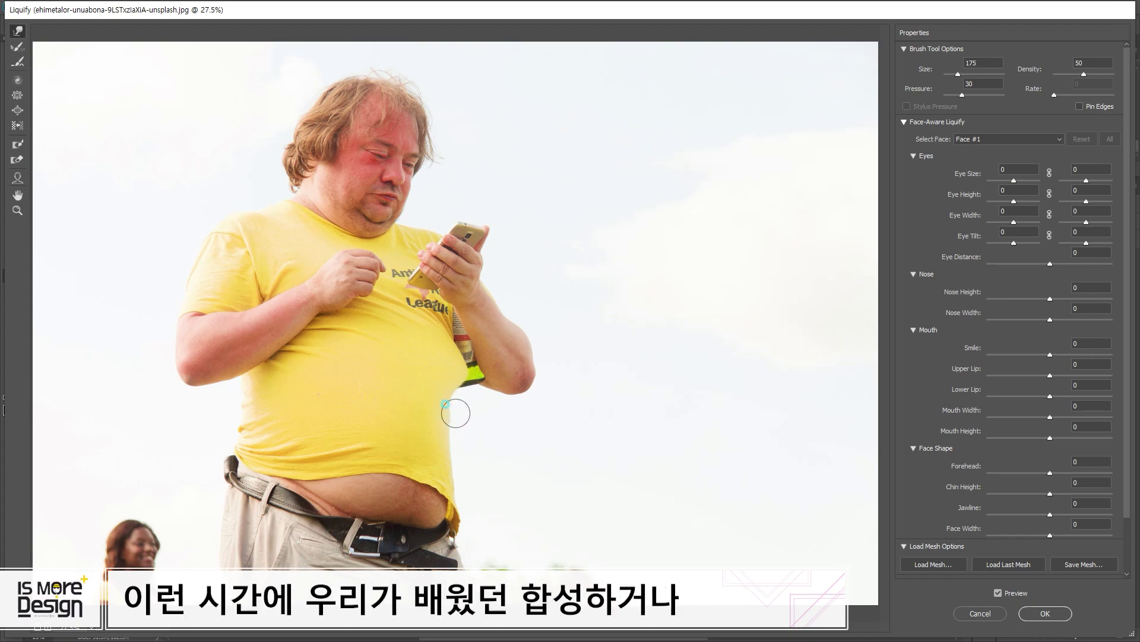
{"action": "mouse_move", "coordinate": [467, 377]}
{"action": "left_mouse_down"}
{"action": "mouse_move", "coordinate": [456, 346]}
{"action": "mouse_move", "coordinate": [451, 409]}
{"action": "left_mouse_up"}
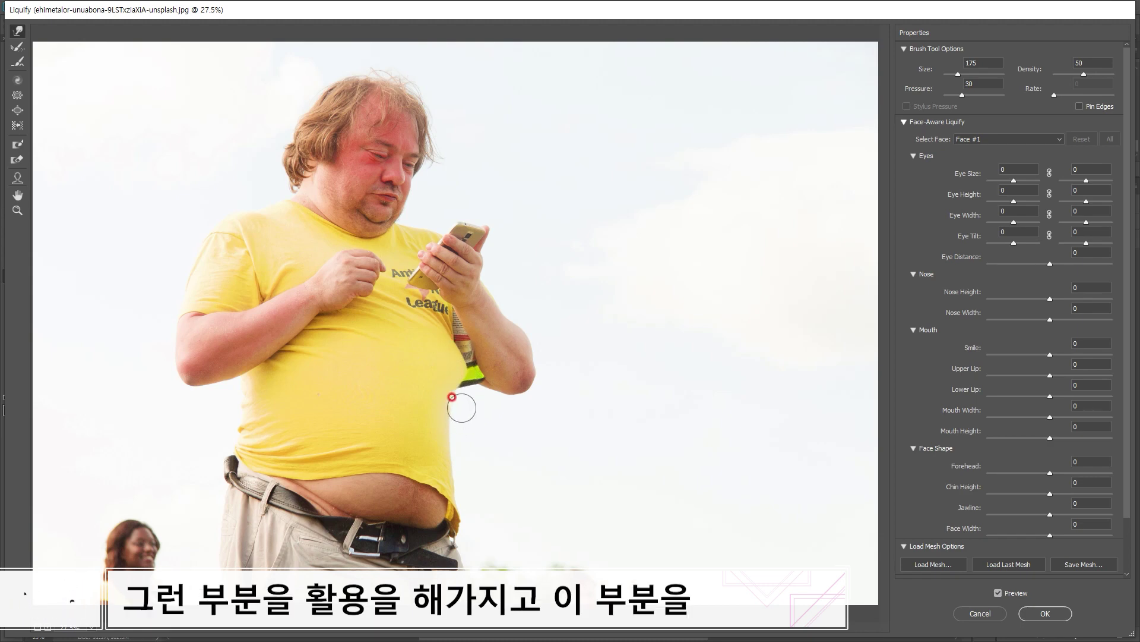
{"action": "left_click_drag", "start_coordinate": [455, 370], "coordinate": [444, 360]}
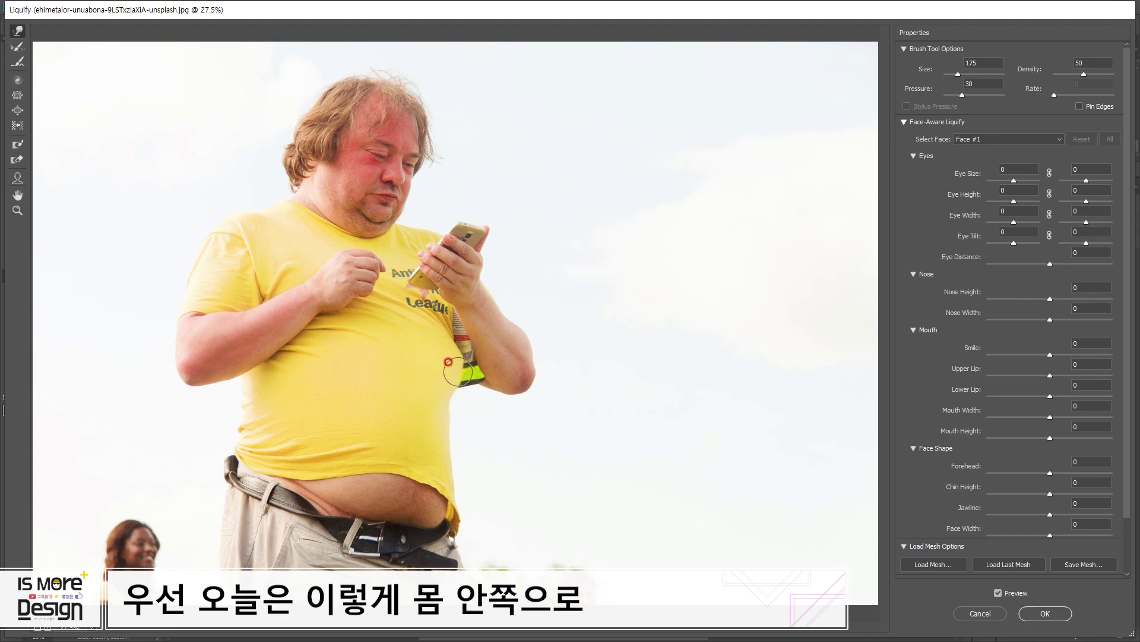
Step: Refine the warped shirt edge and bottle base with smaller Forward Warp brushes, such as sizes 150 and 70
{"action": "key", "text": "bracketleft"}
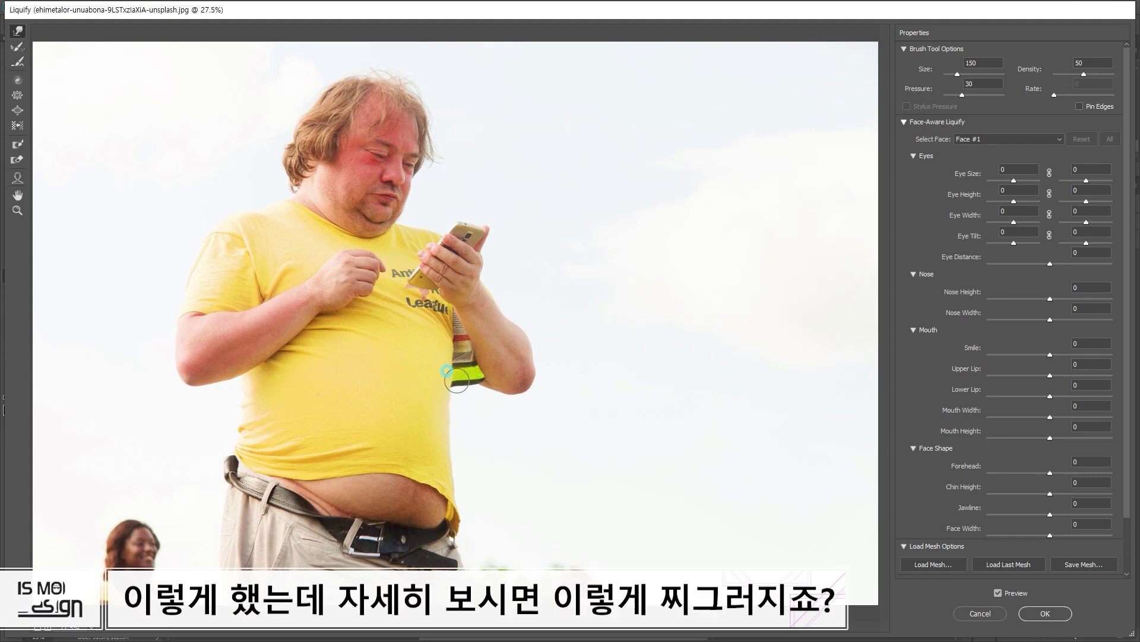
{"action": "scroll", "coordinate": [464, 385], "scroll_direction": "up", "scroll_amount": 3}
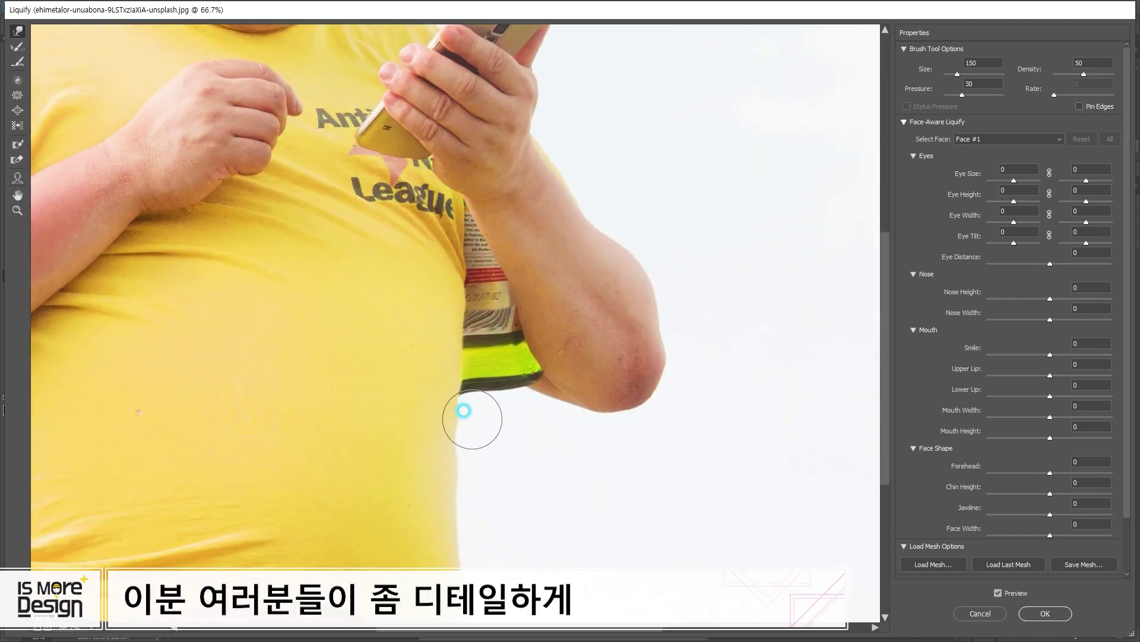
{"action": "left_click_drag", "start_coordinate": [480, 398], "coordinate": [496, 417]}
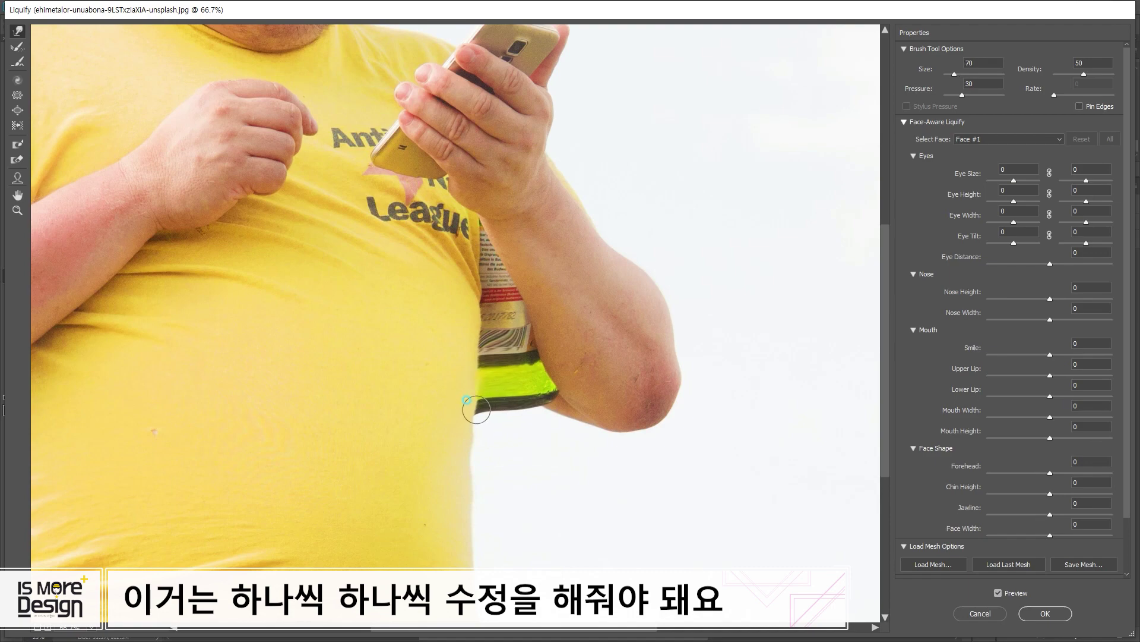
Step: Push the man's back waistline inward above the belt with the Forward Warp tool at size 500
{"action": "scroll", "coordinate": [481, 396], "scroll_direction": "up", "scroll_amount": 1}
{"action": "mouse_move", "coordinate": [244, 491]}
{"action": "left_mouse_down"}
{"action": "mouse_move", "coordinate": [366, 450]}
{"action": "mouse_move", "coordinate": [399, 470]}
{"action": "left_mouse_up"}
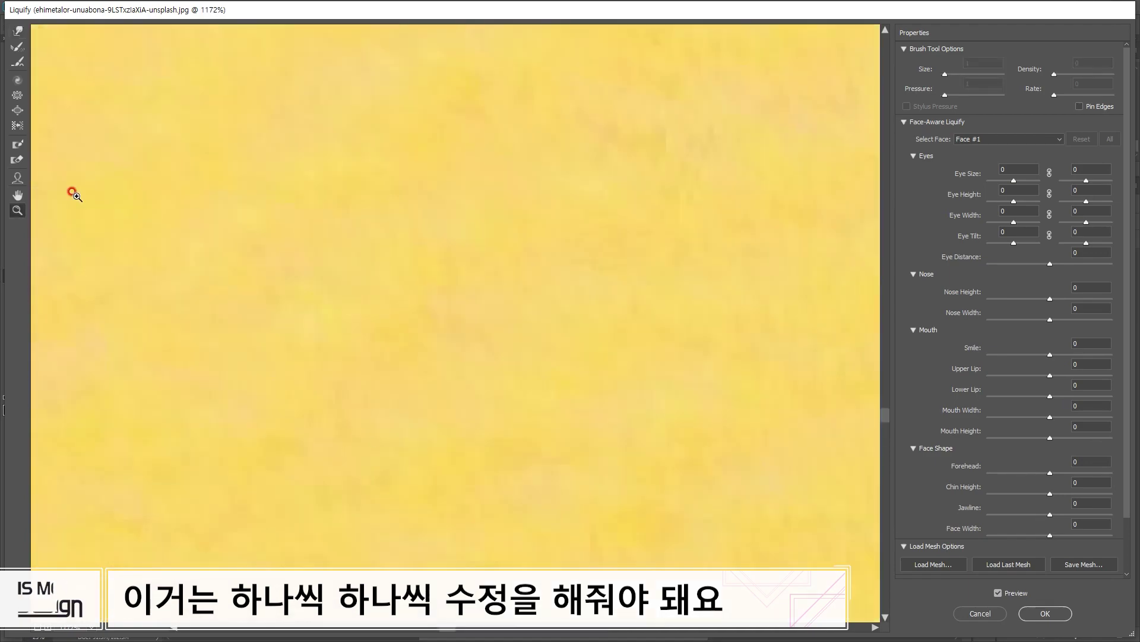
{"action": "key", "text": "ctrl+minus"}
{"action": "key", "text": "ctrl+minus"}
{"action": "key", "text": "ctrl+minus"}
{"action": "key", "text": "ctrl+minus"}
{"action": "key", "text": "ctrl+minus"}
{"action": "key", "text": "ctrl+minus"}
{"action": "key", "text": "ctrl+minus"}
{"action": "key", "text": "ctrl+minus"}
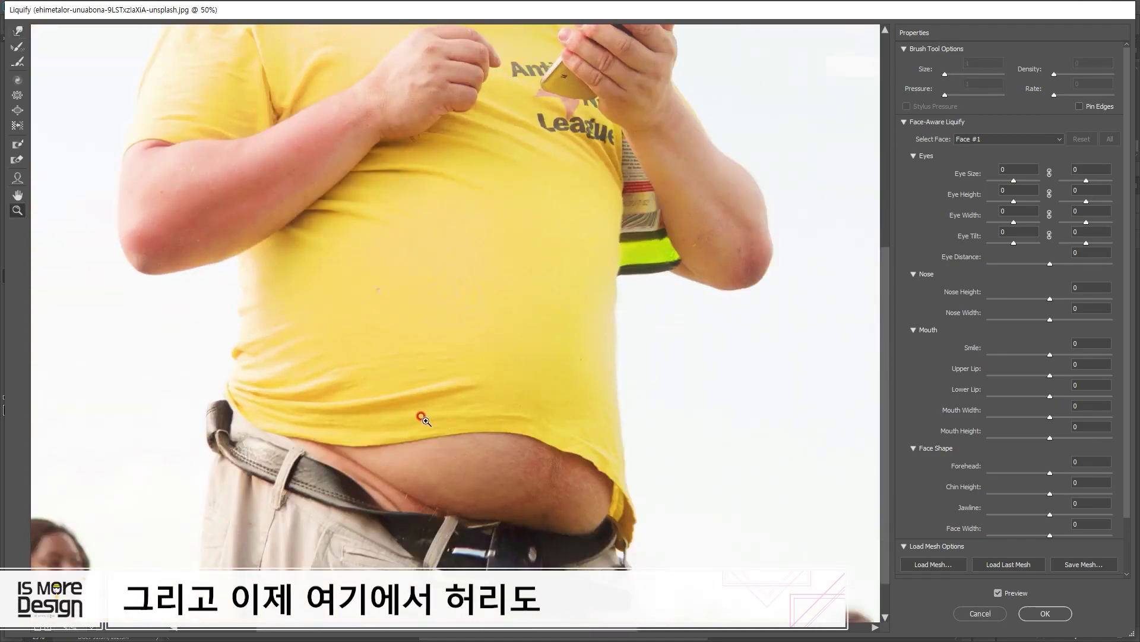
{"action": "scroll", "coordinate": [488, 416], "scroll_direction": "down", "scroll_amount": 2}
{"action": "scroll", "coordinate": [484, 408], "scroll_direction": "down", "scroll_amount": 1}
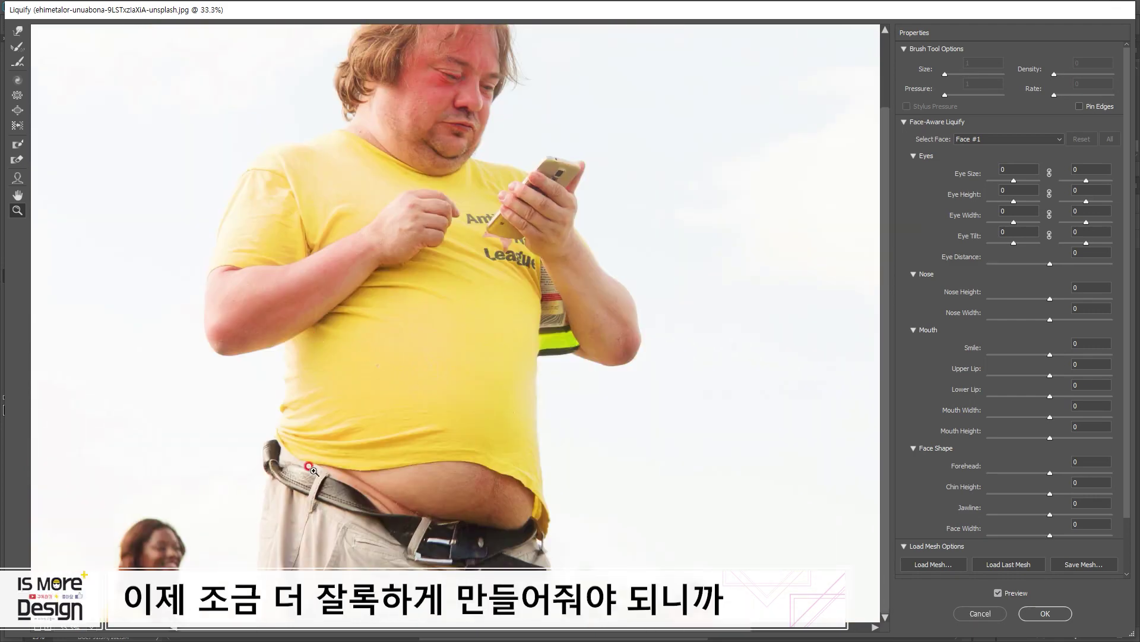
{"action": "left_click", "coordinate": [18, 30]}
{"action": "key", "text": "bracketright"}
{"action": "key", "text": "bracketright"}
{"action": "key", "text": "bracketright"}
{"action": "key", "text": "bracketright"}
{"action": "key", "text": "bracketright"}
{"action": "key", "text": "bracketright"}
{"action": "key", "text": "bracketright"}
{"action": "key", "text": "bracketright"}
{"action": "key", "text": "bracketright"}
{"action": "key", "text": "bracketright"}
{"action": "key", "text": "bracketright"}
{"action": "key", "text": "bracketright"}
{"action": "key", "text": "bracketright"}
{"action": "key", "text": "bracketright"}
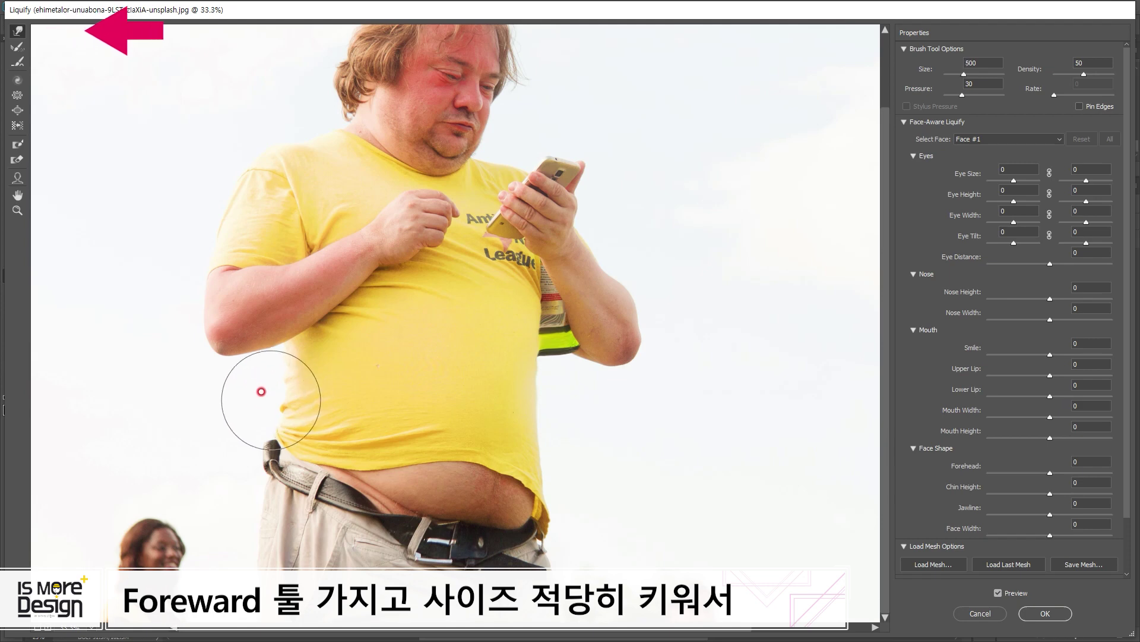
{"action": "left_click_drag", "start_coordinate": [286, 449], "coordinate": [295, 459]}
{"action": "left_click_drag", "start_coordinate": [290, 413], "coordinate": [311, 397]}
{"action": "key", "text": "bracketleft"}
{"action": "key", "text": "bracketleft"}
{"action": "key", "text": "bracketleft"}
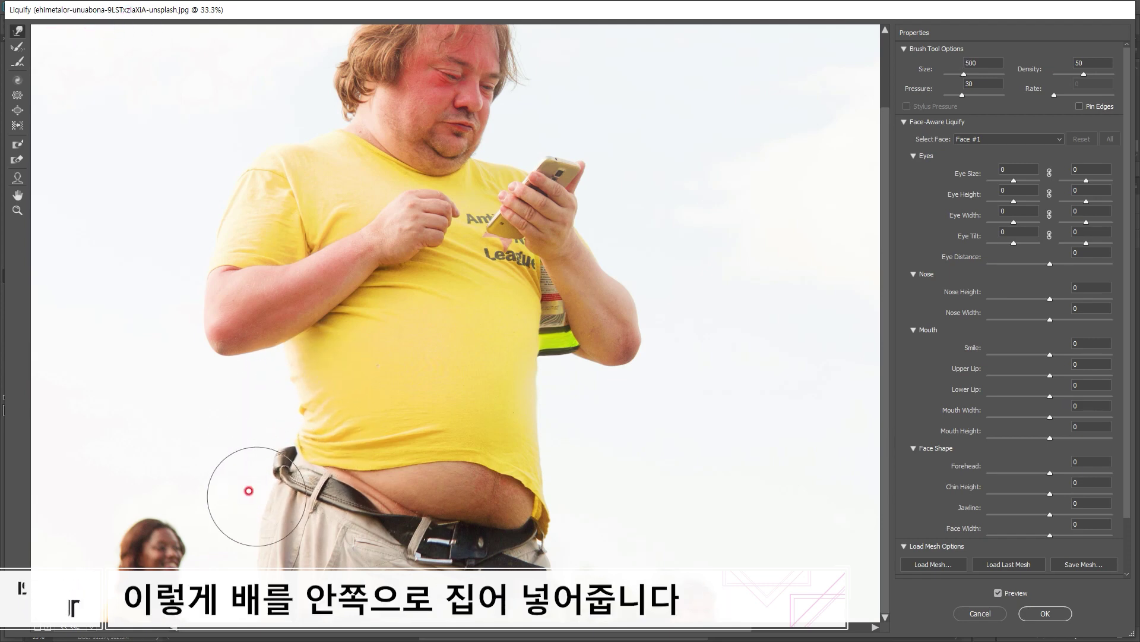
Step: Push the rear hip and trousers and the front shirt hem inward using a larger Forward Warp brush
{"action": "key", "text": "bracketright"}
{"action": "key", "text": "bracketright"}
{"action": "key", "text": "bracketright"}
{"action": "key", "text": "bracketright"}
{"action": "key", "text": "bracketright"}
{"action": "key", "text": "bracketright"}
{"action": "left_click_drag", "start_coordinate": [246, 483], "coordinate": [285, 458]}
{"action": "left_click_drag", "start_coordinate": [560, 497], "coordinate": [529, 511]}
{"action": "left_click_drag", "start_coordinate": [558, 469], "coordinate": [544, 471]}
Step: Shrink the chest below the shirt lettering with the Pucker tool at size 600
{"action": "left_click", "coordinate": [17, 95]}
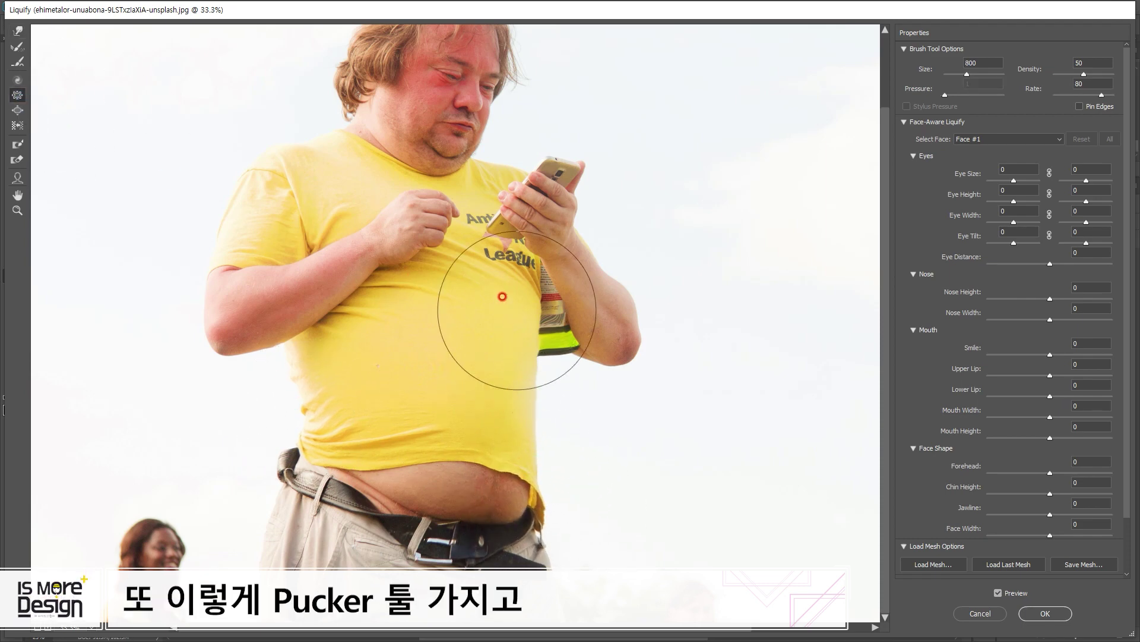
{"action": "key", "text": "bracketright"}
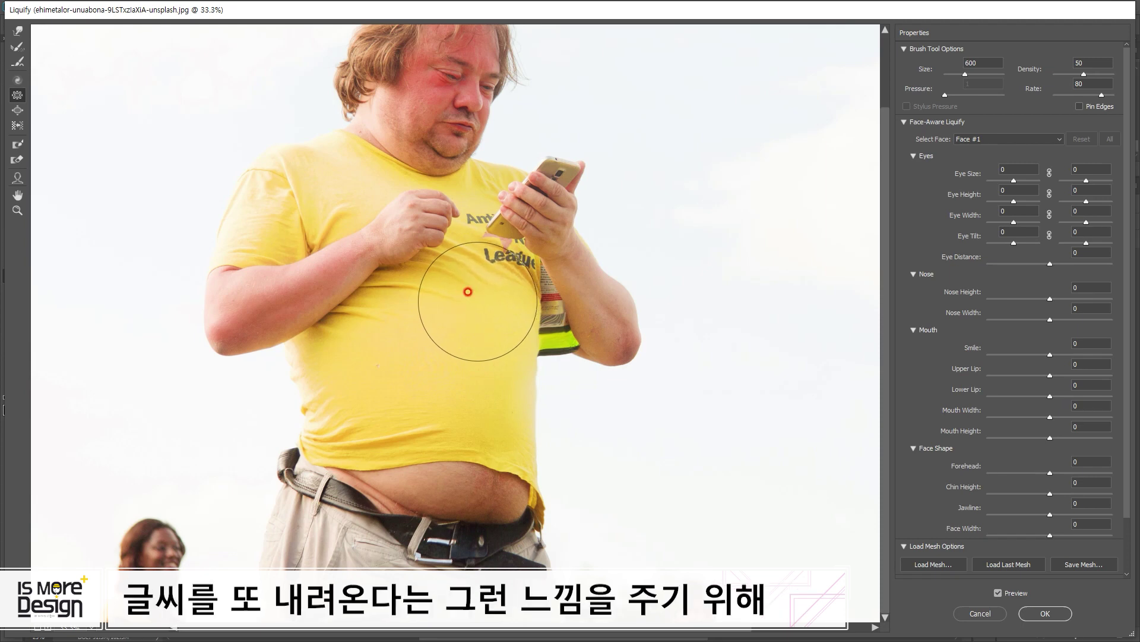
{"action": "left_click_drag", "start_coordinate": [467, 299], "coordinate": [464, 301]}
Step: Reshape the edge of the upper forearm beside the sleeve with the Forward Warp tool at size 250
{"action": "left_click", "coordinate": [16, 30]}
{"action": "key", "text": "bracketleft"}
{"action": "key", "text": "bracketleft"}
{"action": "key", "text": "bracketleft"}
{"action": "key", "text": "bracketleft"}
{"action": "key", "text": "bracketleft"}
{"action": "key", "text": "bracketleft"}
{"action": "key", "text": "bracketleft"}
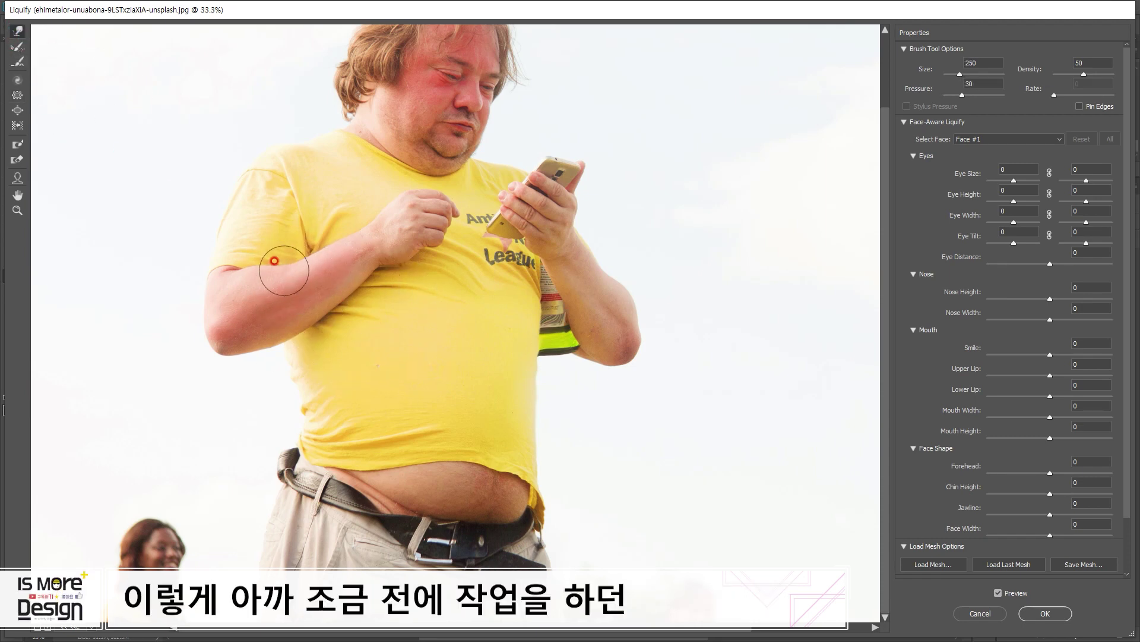
{"action": "left_click_drag", "start_coordinate": [254, 258], "coordinate": [288, 249]}
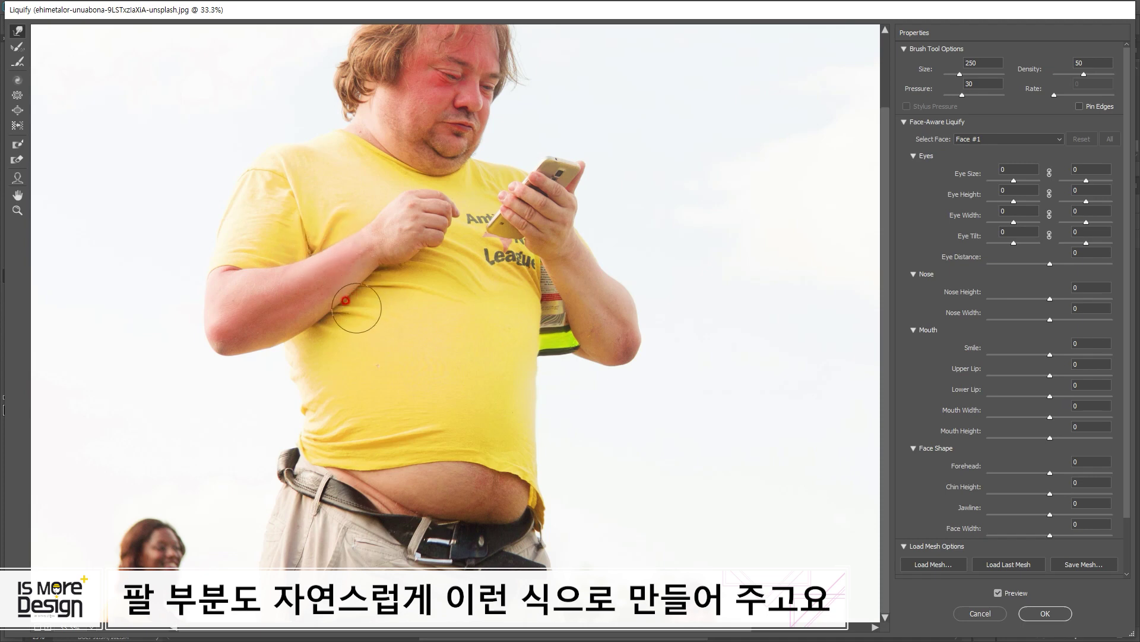
{"action": "key", "text": "bracketright"}
{"action": "key", "text": "bracketright"}
{"action": "key", "text": "bracketright"}
{"action": "key", "text": "bracketright"}
{"action": "scroll", "coordinate": [448, 243], "scroll_direction": "up", "scroll_amount": 2}
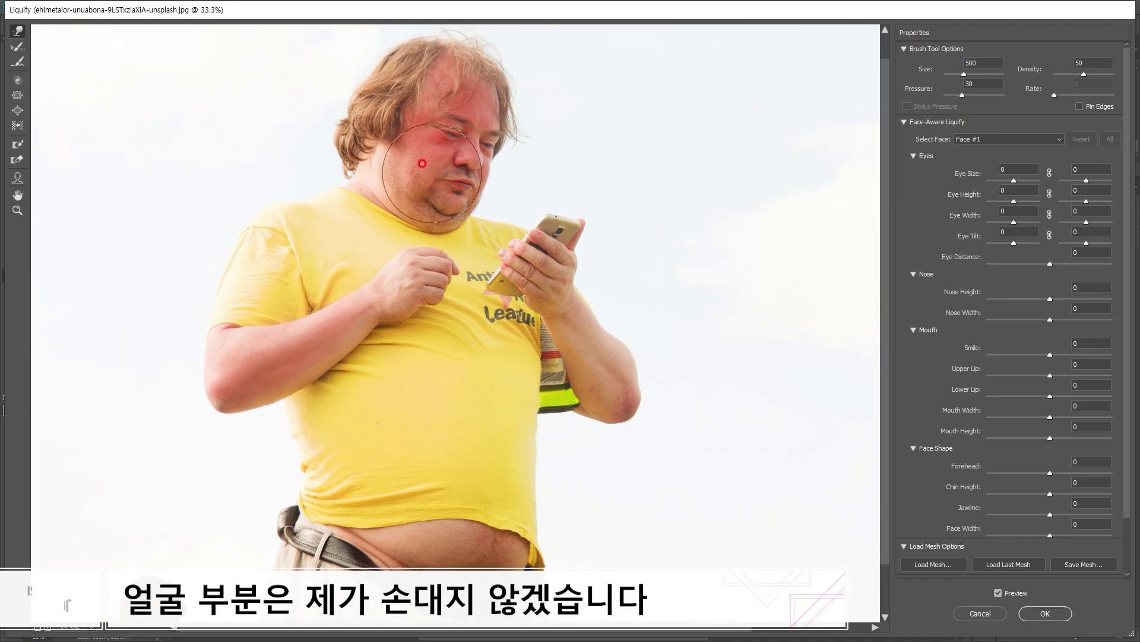
{"action": "scroll", "coordinate": [406, 325], "scroll_direction": "down", "scroll_amount": 2}
{"action": "key", "text": "s"}
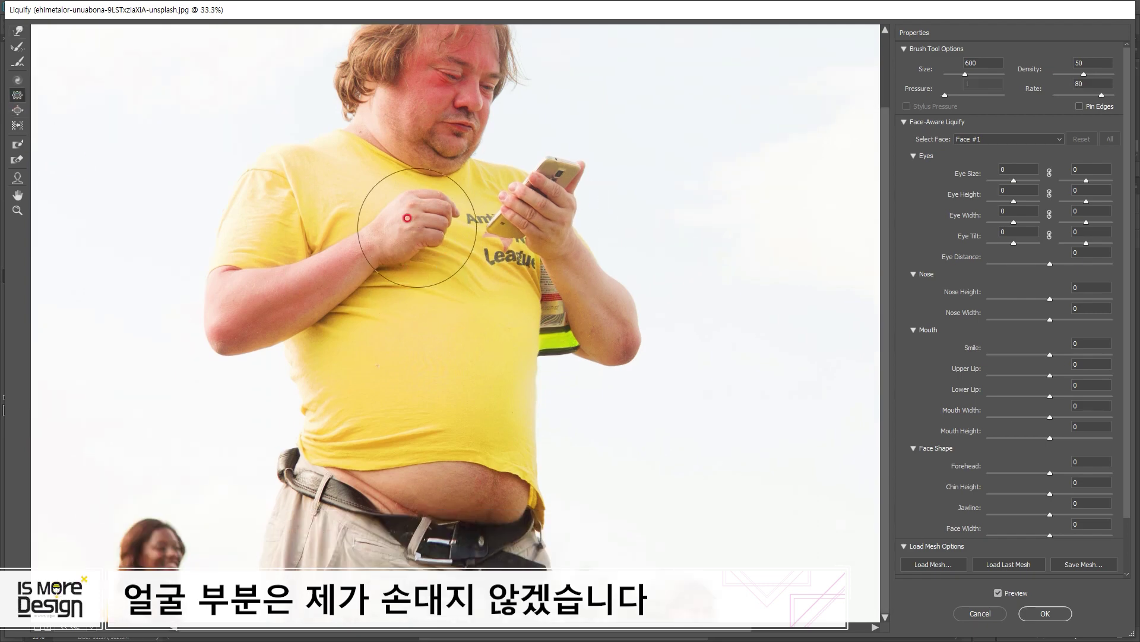
{"action": "key", "text": "bracketleft"}
{"action": "key", "text": "bracketleft"}
{"action": "key", "text": "bracketleft"}
{"action": "key", "text": "bracketleft"}
Step: Compare the reshaped body with the original by toggling the preview, and apply the Liquify filter
{"action": "left_click", "coordinate": [998, 593]}
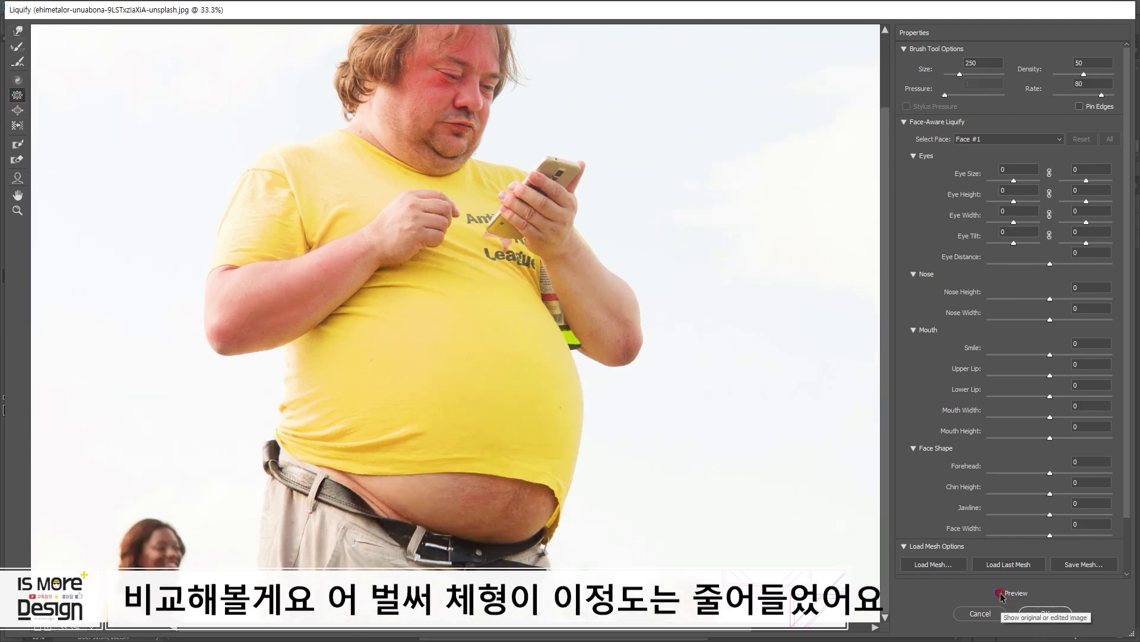
{"action": "left_click", "coordinate": [998, 593]}
{"action": "key", "text": "ctrl+minus"}
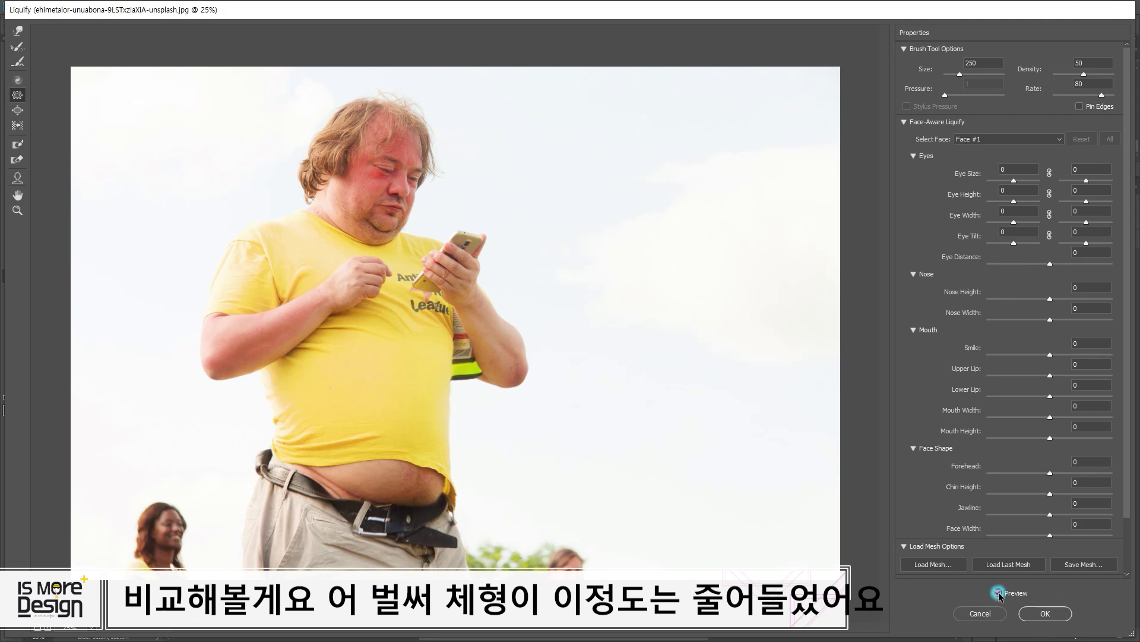
{"action": "left_click", "coordinate": [998, 593]}
{"action": "left_click", "coordinate": [998, 593]}
{"action": "left_click", "coordinate": [998, 593]}
{"action": "left_click", "coordinate": [998, 593]}
{"action": "left_click", "coordinate": [1046, 613]}
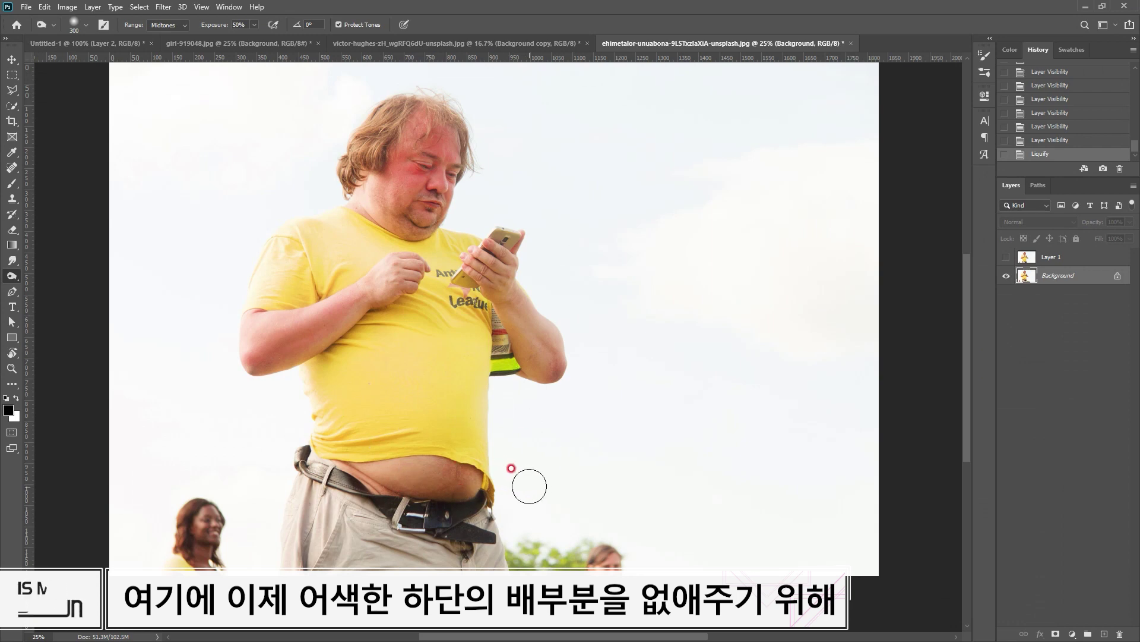
Step: Draw a closed Pen tool path around the lower part of the yellow shirt, following its hem above the bare belly
{"action": "key", "text": "p"}
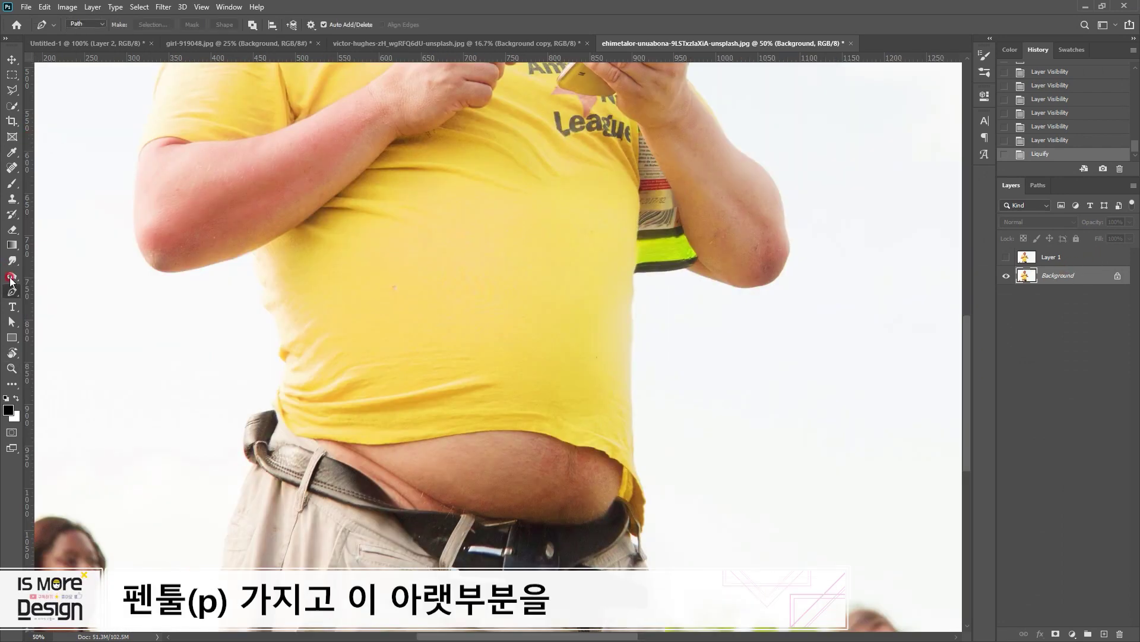
{"action": "left_click", "coordinate": [272, 402]}
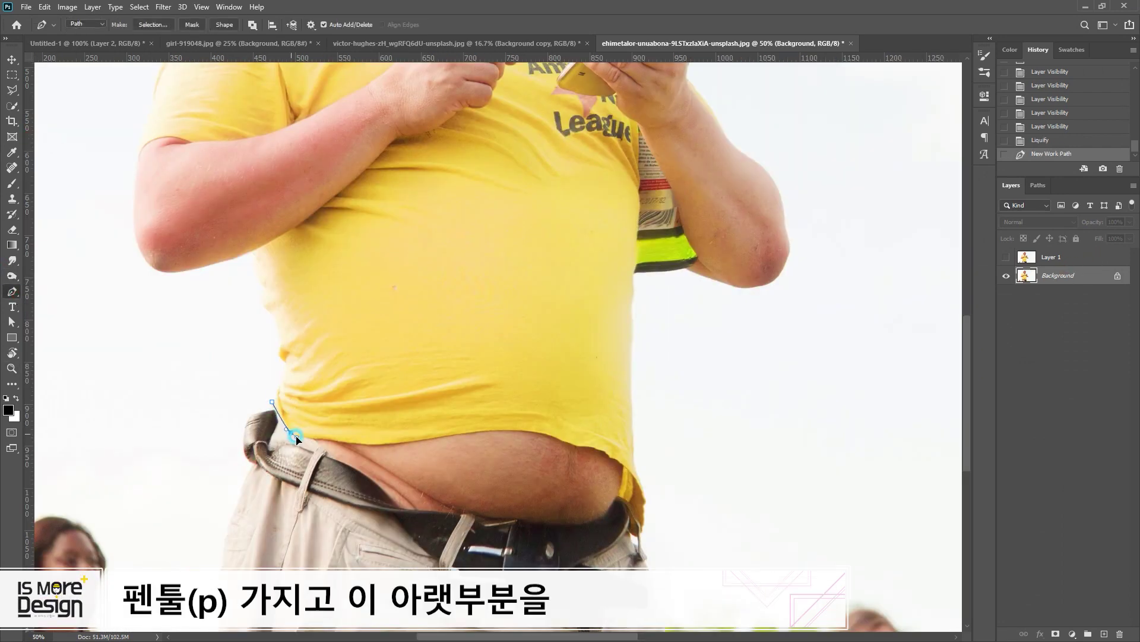
{"action": "left_click_drag", "start_coordinate": [291, 432], "coordinate": [297, 437]}
{"action": "left_click", "coordinate": [486, 429]}
{"action": "left_click", "coordinate": [542, 433]}
{"action": "left_click", "coordinate": [584, 447]}
{"action": "left_click", "coordinate": [622, 466]}
{"action": "left_click", "coordinate": [618, 495]}
{"action": "left_click", "coordinate": [637, 533]}
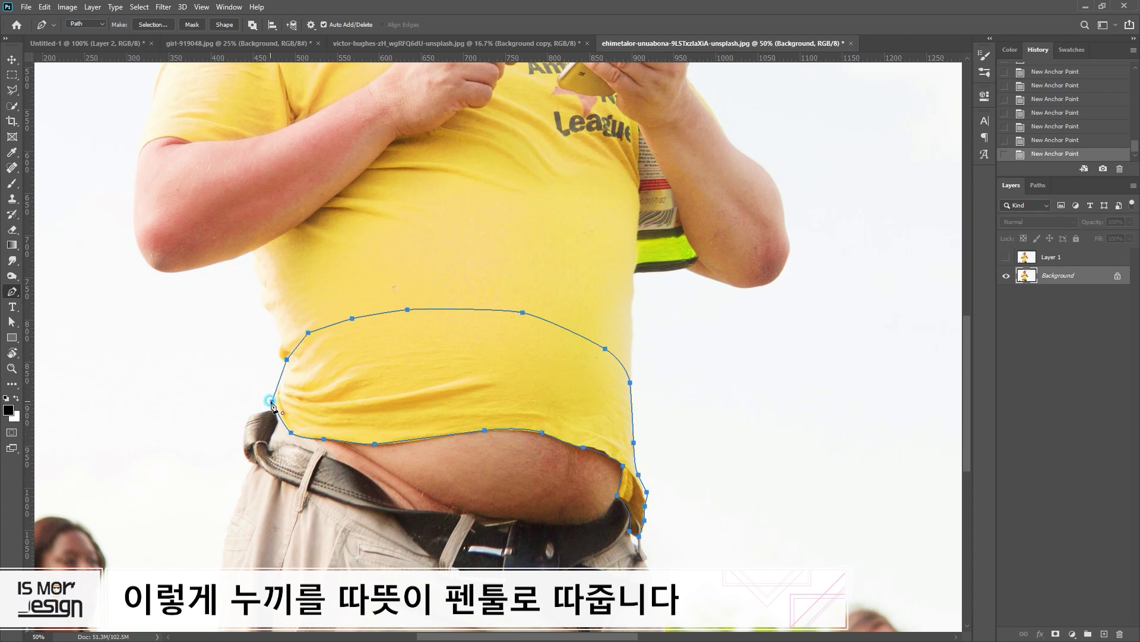
{"action": "left_click", "coordinate": [271, 403]}
Step: Turn the path into a selection, copy that shirt area to a new layer and move it down over the bare belly
{"action": "key", "text": "ctrl+Return"}
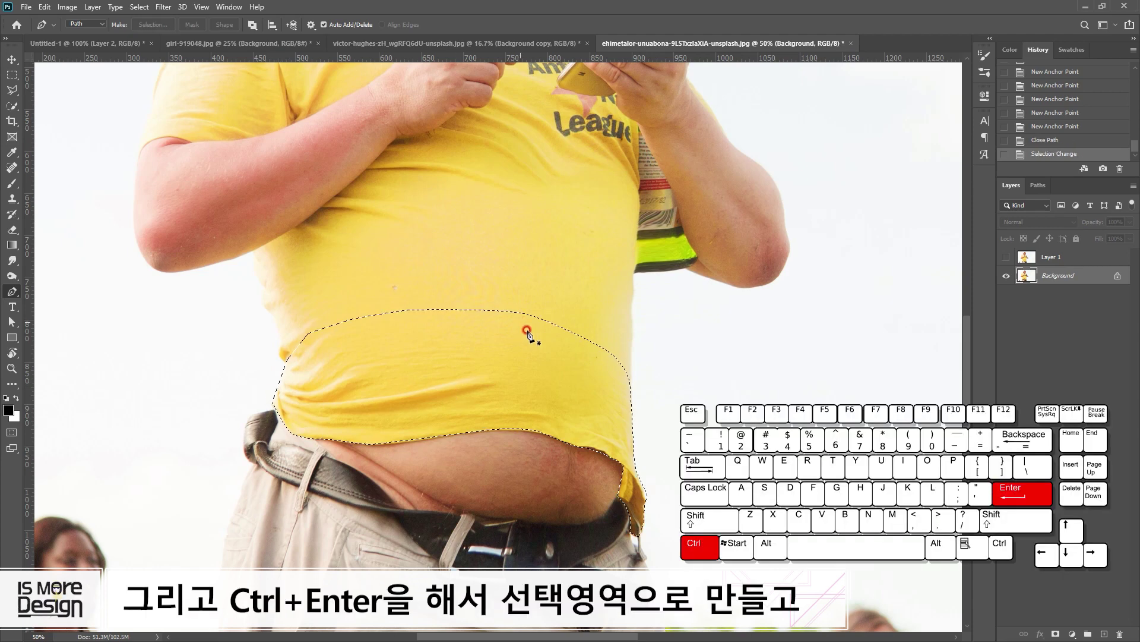
{"action": "key", "text": "ctrl+j"}
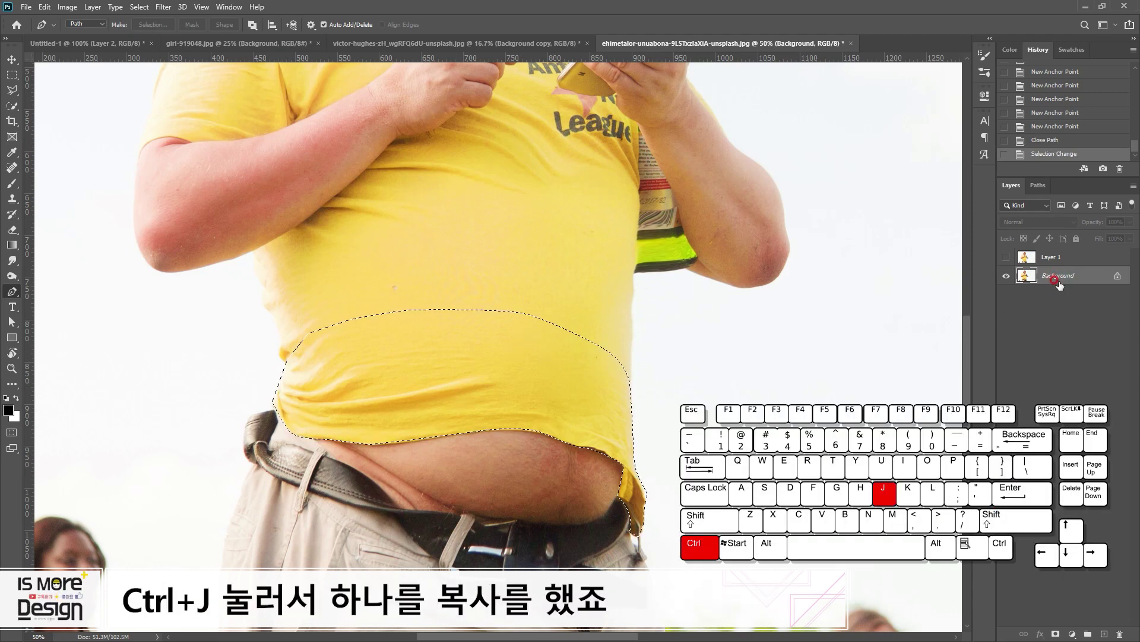
{"action": "key", "text": "v"}
{"action": "scroll", "coordinate": [534, 327], "scroll_direction": "down", "scroll_amount": 3}
{"action": "left_click_drag", "start_coordinate": [542, 311], "coordinate": [553, 411]}
Step: Free Transform the copied shirt piece, adjusting its sides and corners to fit the waist and cover the exposed belly
{"action": "key", "text": "ctrl+t"}
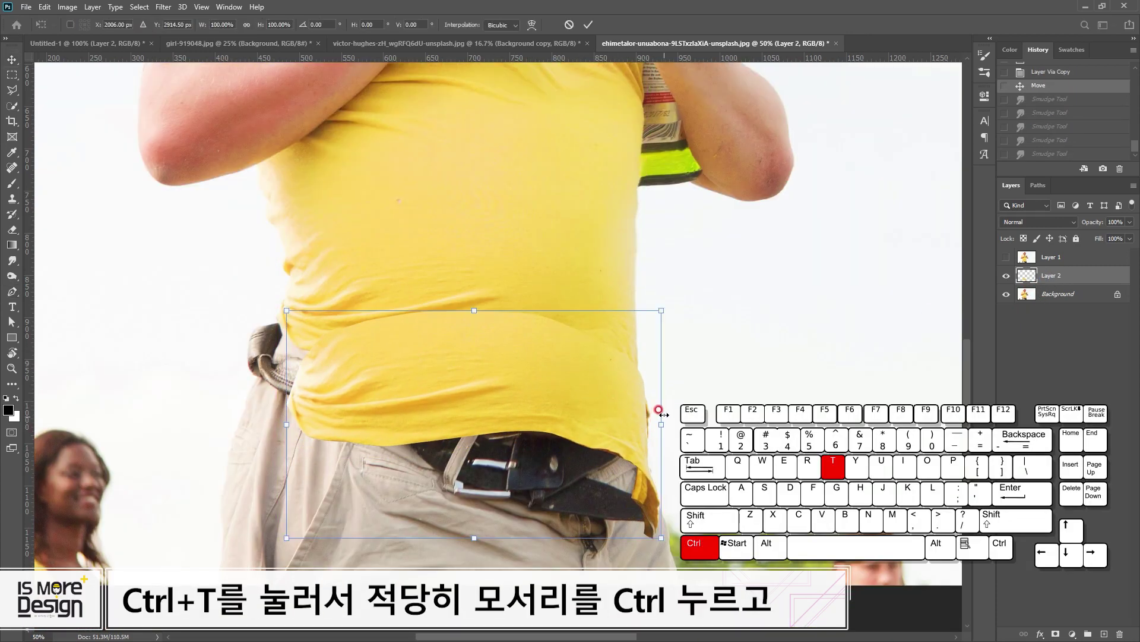
{"action": "mouse_move", "coordinate": [662, 424]}
{"action": "left_mouse_down"}
{"action": "mouse_move", "coordinate": [668, 408]}
{"action": "mouse_move", "coordinate": [667, 418]}
{"action": "left_mouse_up"}
{"action": "left_click_drag", "start_coordinate": [287, 424], "coordinate": [285, 404]}
{"action": "left_click_drag", "start_coordinate": [473, 521], "coordinate": [483, 539]}
{"action": "left_click_drag", "start_coordinate": [667, 303], "coordinate": [649, 303]}
{"action": "left_click", "coordinate": [958, 290]}
Step: Erase the surplus hem of the copied shirt piece over the belt and trousers with a Hard Round Eraser at size 120
{"action": "key", "text": "e"}
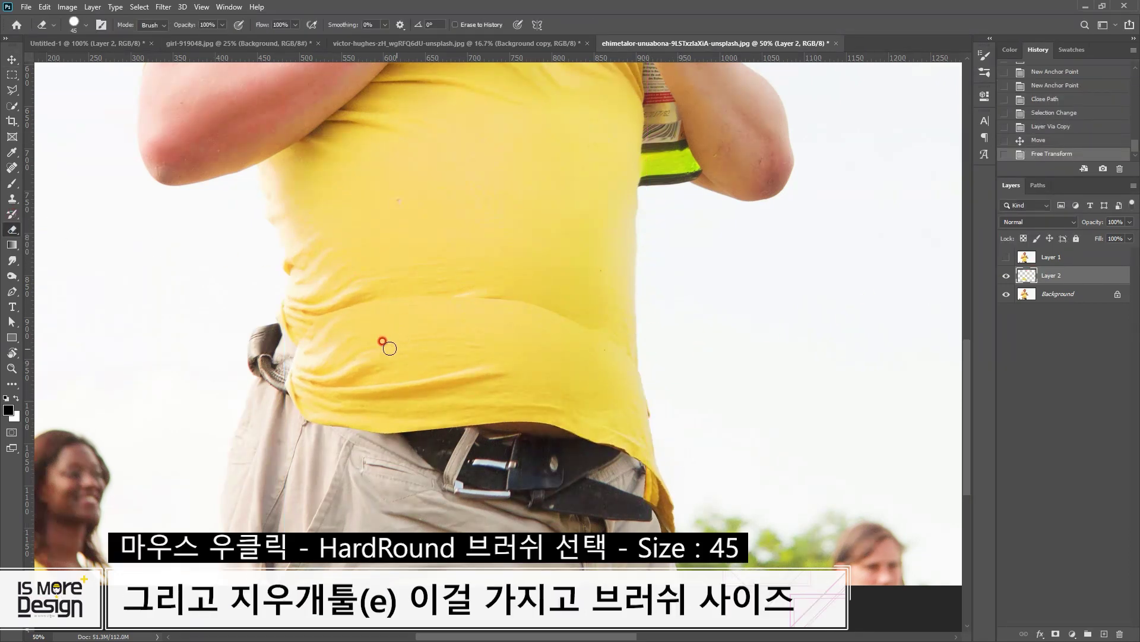
{"action": "right_click", "coordinate": [273, 245]}
{"action": "left_click", "coordinate": [705, 23]}
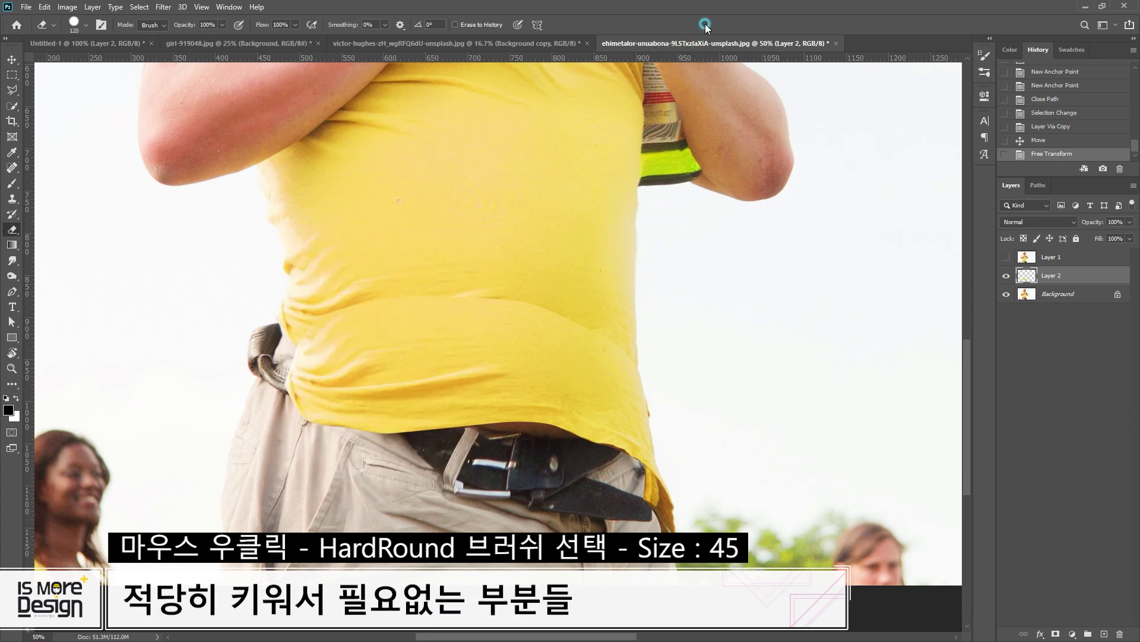
{"action": "mouse_move", "coordinate": [284, 408]}
{"action": "left_mouse_down"}
{"action": "mouse_move", "coordinate": [279, 380]}
{"action": "mouse_move", "coordinate": [413, 465]}
{"action": "left_mouse_up"}
{"action": "left_click_drag", "start_coordinate": [296, 388], "coordinate": [315, 407]}
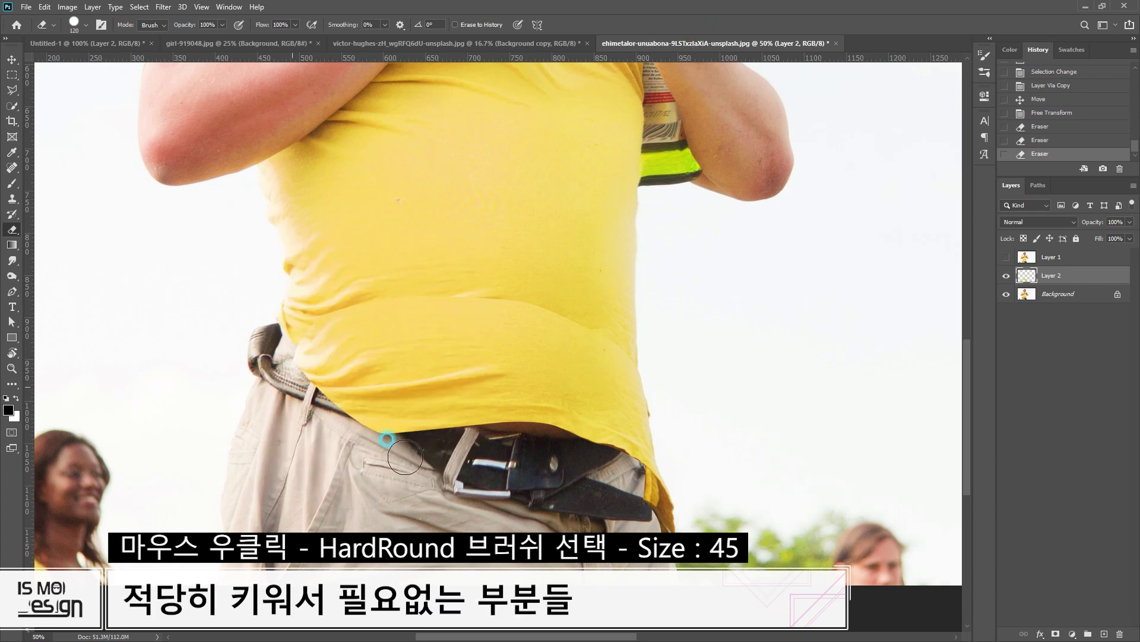
{"action": "right_click", "coordinate": [330, 381]}
{"action": "left_click", "coordinate": [588, 16]}
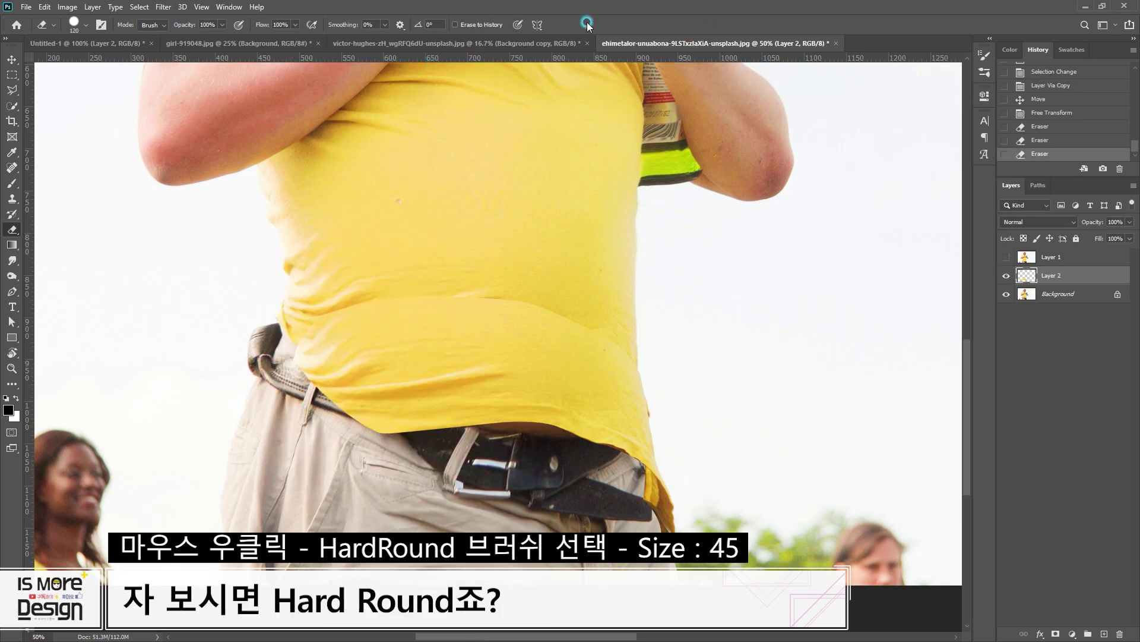
{"action": "left_click_drag", "start_coordinate": [284, 358], "coordinate": [333, 410]}
{"action": "mouse_move", "coordinate": [392, 437]}
{"action": "left_mouse_down"}
{"action": "mouse_move", "coordinate": [341, 415]}
{"action": "mouse_move", "coordinate": [425, 447]}
{"action": "left_mouse_up"}
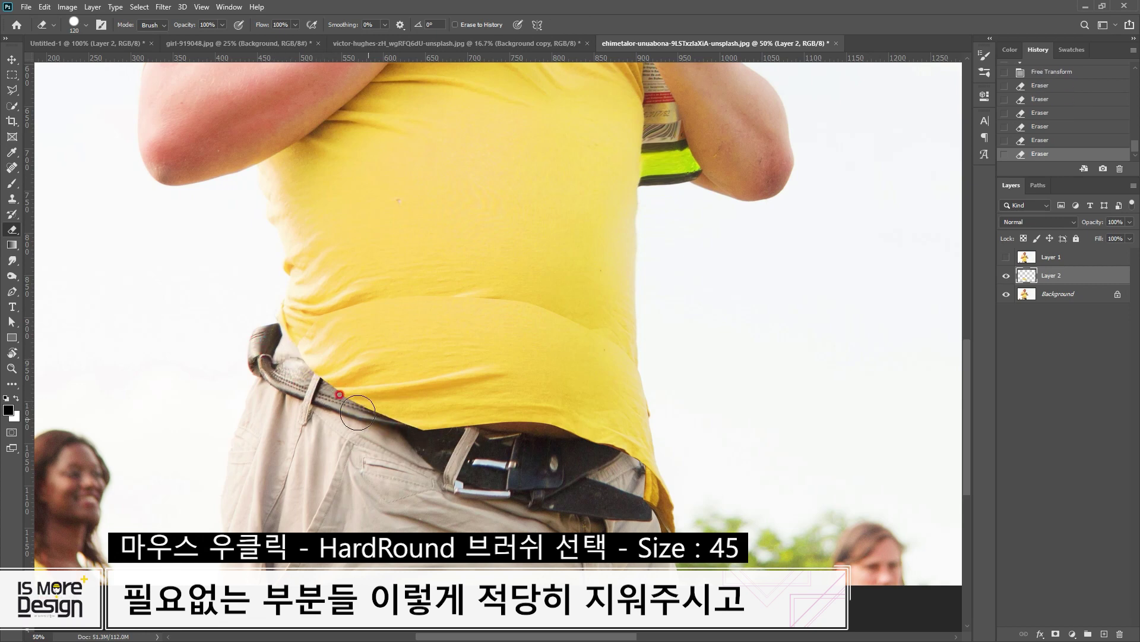
{"action": "left_click_drag", "start_coordinate": [359, 409], "coordinate": [478, 450]}
{"action": "left_click_drag", "start_coordinate": [307, 380], "coordinate": [388, 432]}
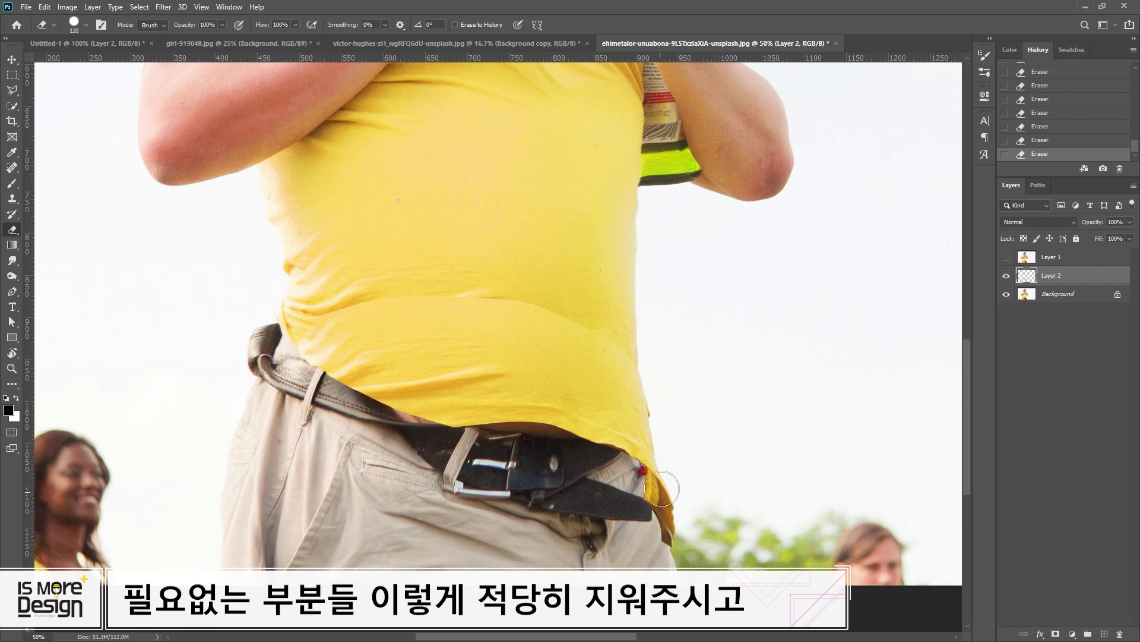
{"action": "left_click", "coordinate": [275, 387]}
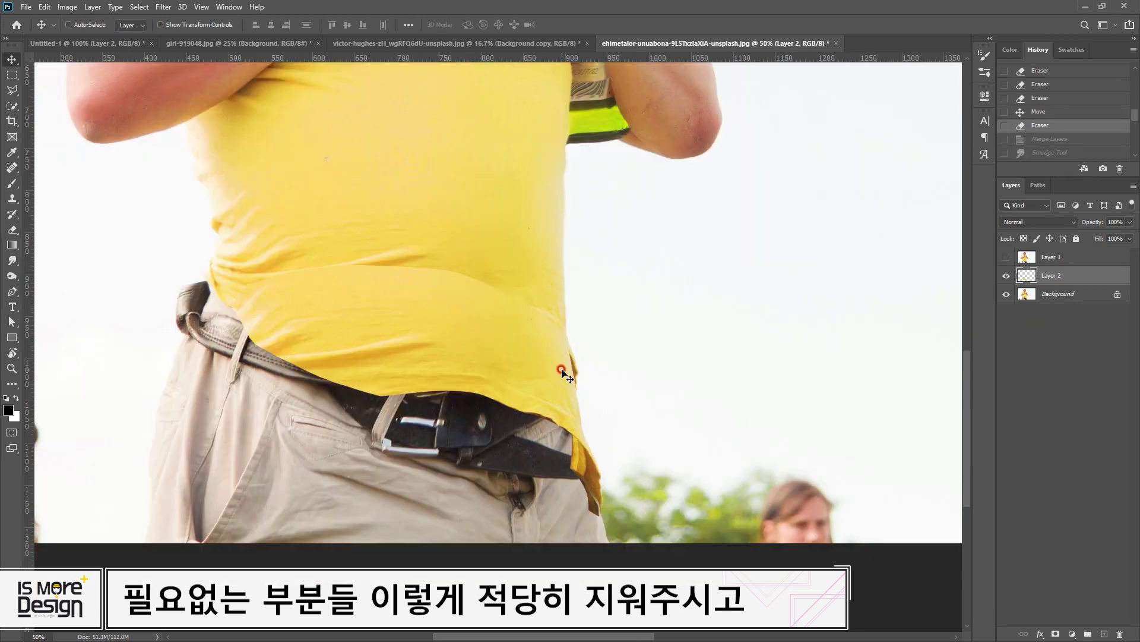
Step: Nudge the copied shirt piece and stretch its lower front corner slightly outward with Free Transform to match the body
{"action": "left_click_drag", "start_coordinate": [562, 372], "coordinate": [565, 364]}
{"action": "key", "text": "ctrl+t"}
{"action": "left_click_drag", "start_coordinate": [602, 511], "coordinate": [614, 505]}
{"action": "key", "text": "Return"}
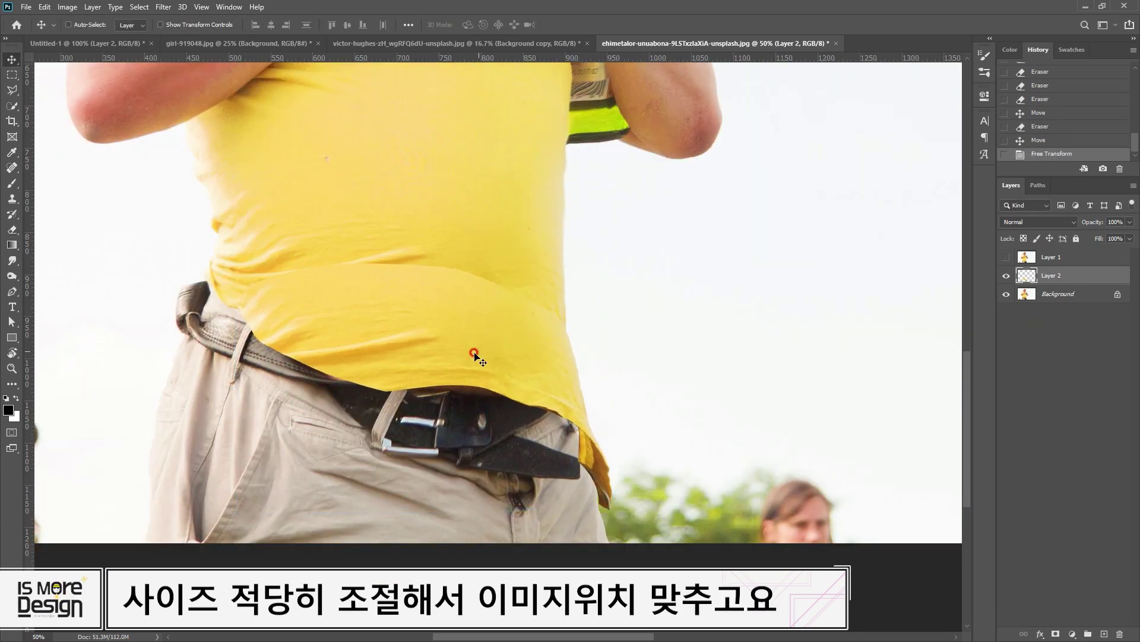
{"action": "left_click_drag", "start_coordinate": [481, 352], "coordinate": [482, 354]}
Step: Erase the overlapping parts of the copied shirt piece around the front hem and the belt's loose end
{"action": "key", "text": "e"}
{"action": "left_click", "coordinate": [577, 489]}
{"action": "left_click", "coordinate": [568, 448]}
{"action": "left_click", "coordinate": [569, 448]}
{"action": "left_click", "coordinate": [568, 450]}
{"action": "key", "text": "ctrl+z"}
{"action": "left_click_drag", "start_coordinate": [560, 442], "coordinate": [547, 475]}
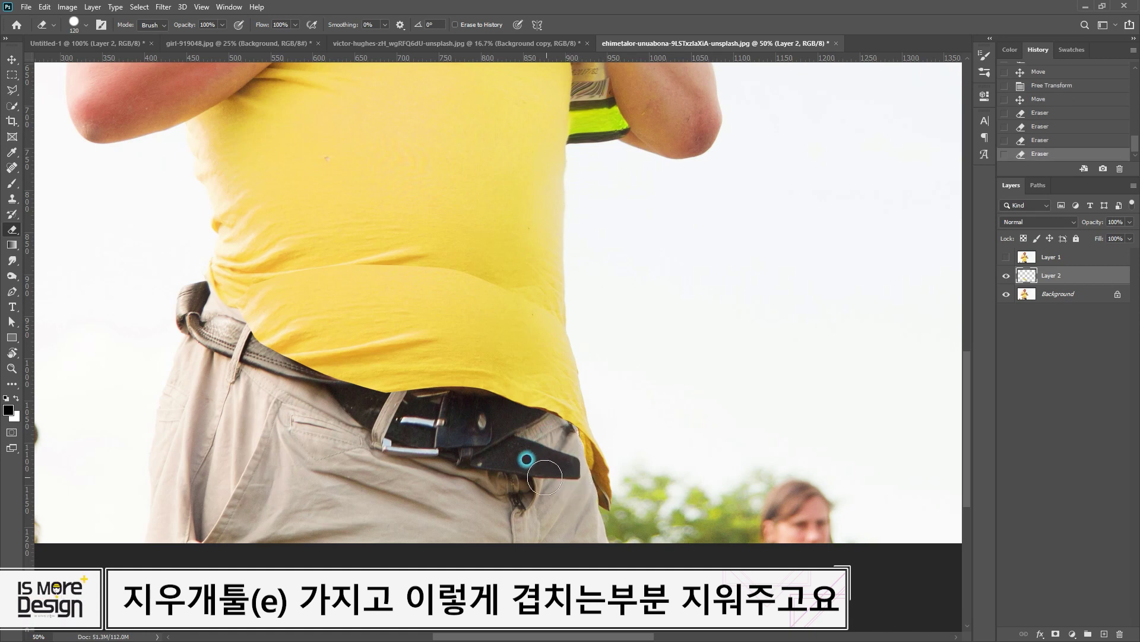
Step: Erase the upper edge of the copied shirt piece where it overlaps the original shirt
{"action": "left_click_drag", "start_coordinate": [454, 360], "coordinate": [491, 422]}
{"action": "left_click_drag", "start_coordinate": [369, 342], "coordinate": [514, 324]}
{"action": "left_click_drag", "start_coordinate": [315, 344], "coordinate": [382, 339]}
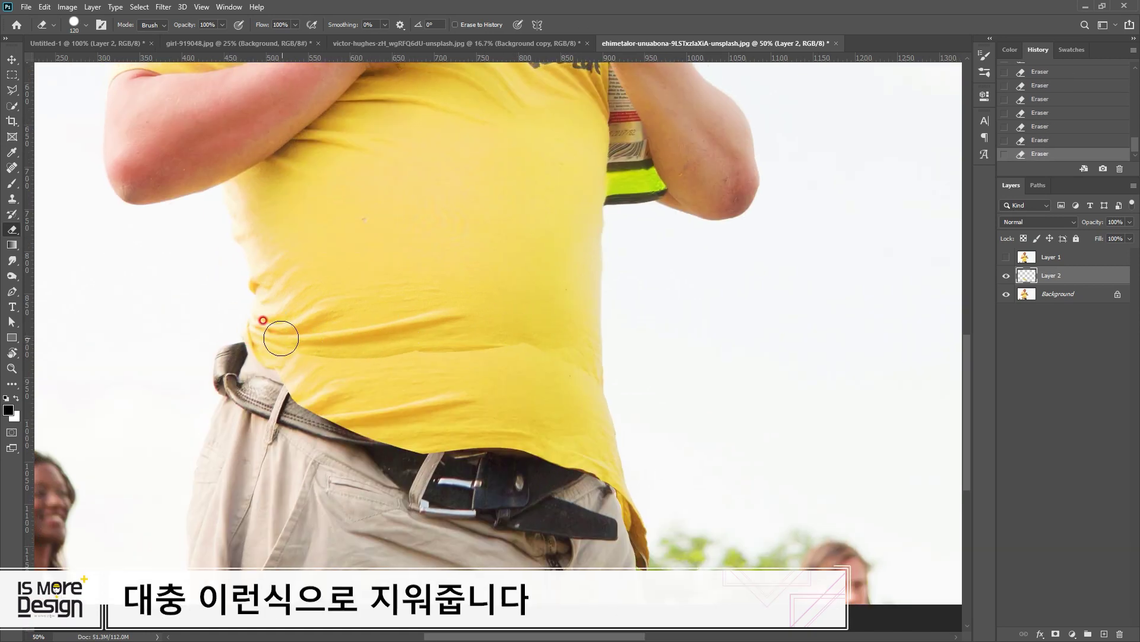
Step: Merge Layer 2 with the copied shirt piece into the Background layer
{"action": "key", "text": "v"}
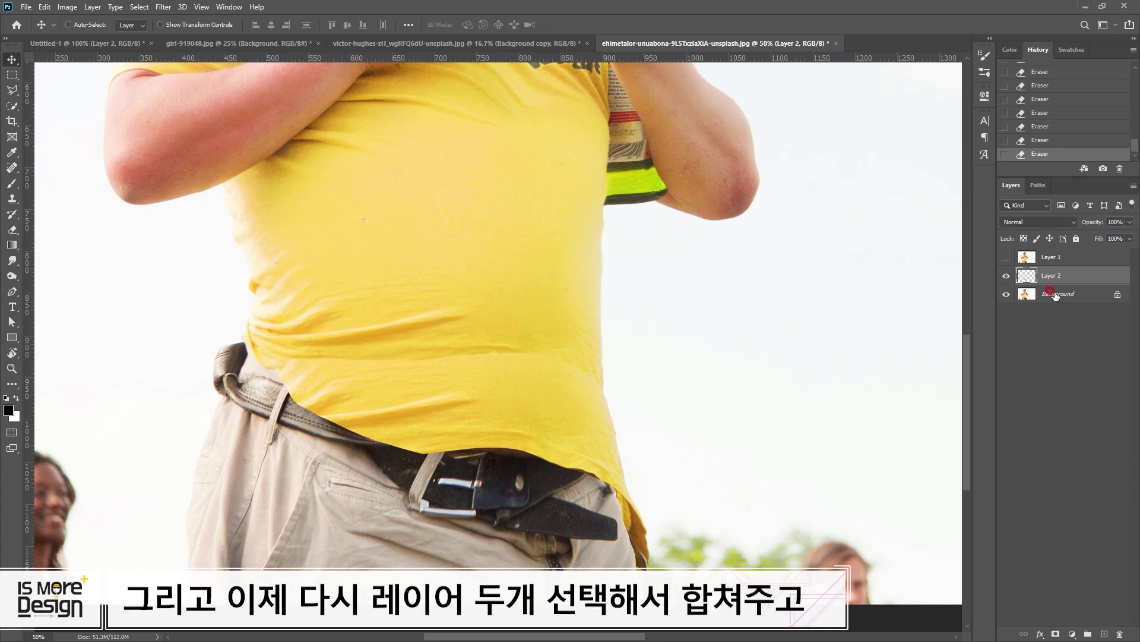
{"action": "left_click", "coordinate": [1062, 294], "text": "shift"}
{"action": "right_click", "coordinate": [1032, 294]}
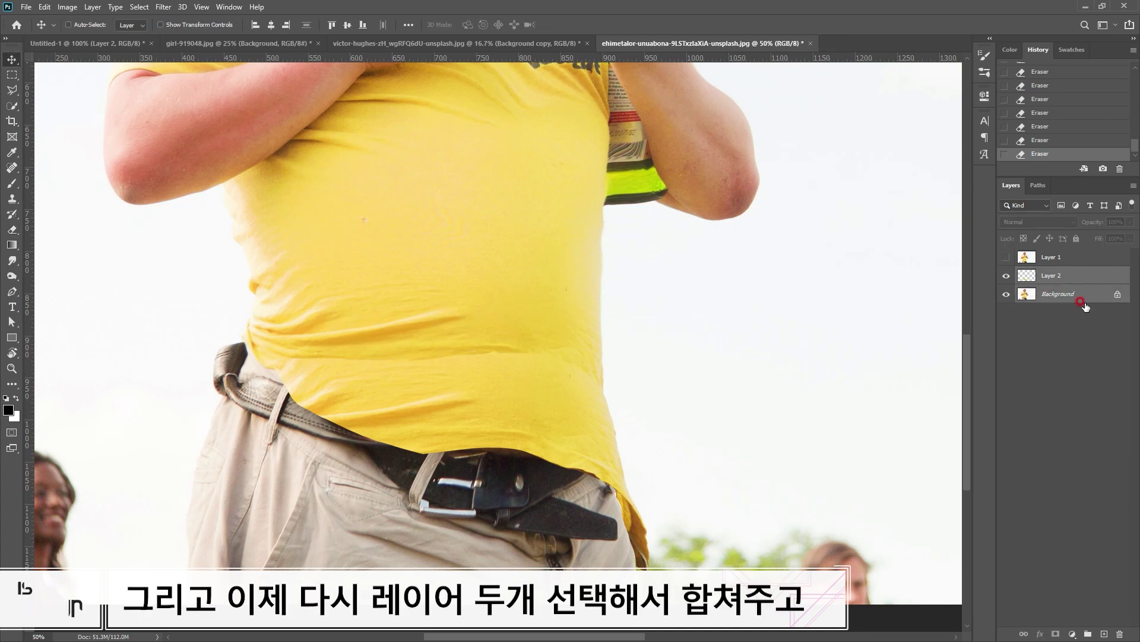
{"action": "right_click", "coordinate": [1081, 300]}
{"action": "left_click", "coordinate": [964, 490]}
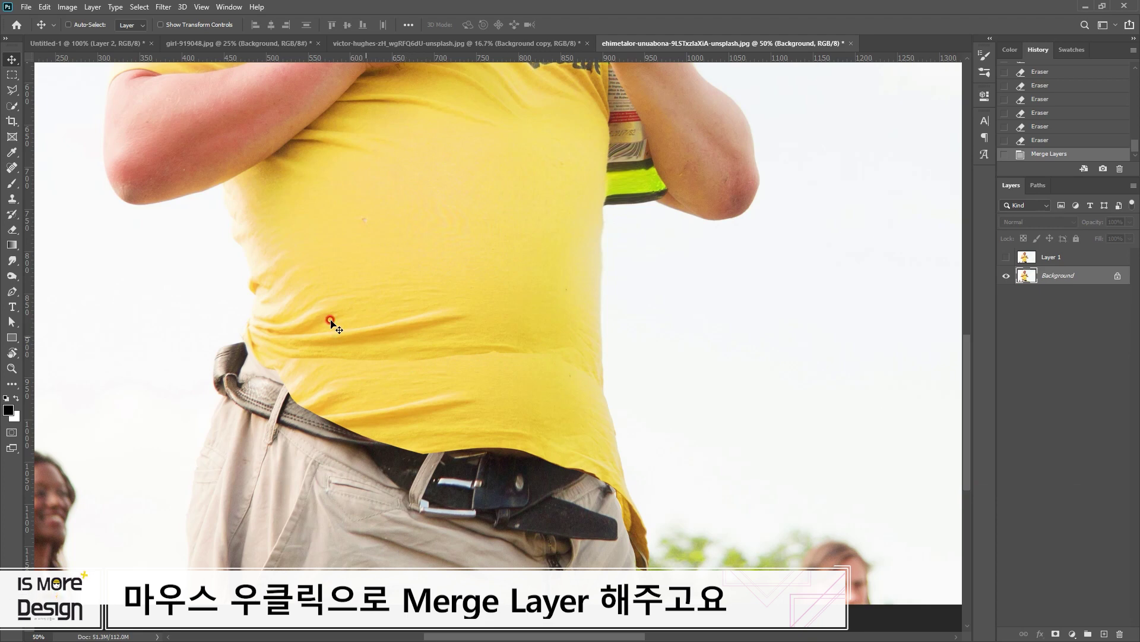
Step: Try to blend the seam across the lower shirt with the Smudge tool at 50% strength
{"action": "key", "text": "r"}
{"action": "left_click", "coordinate": [11, 260]}
{"action": "left_click", "coordinate": [55, 285]}
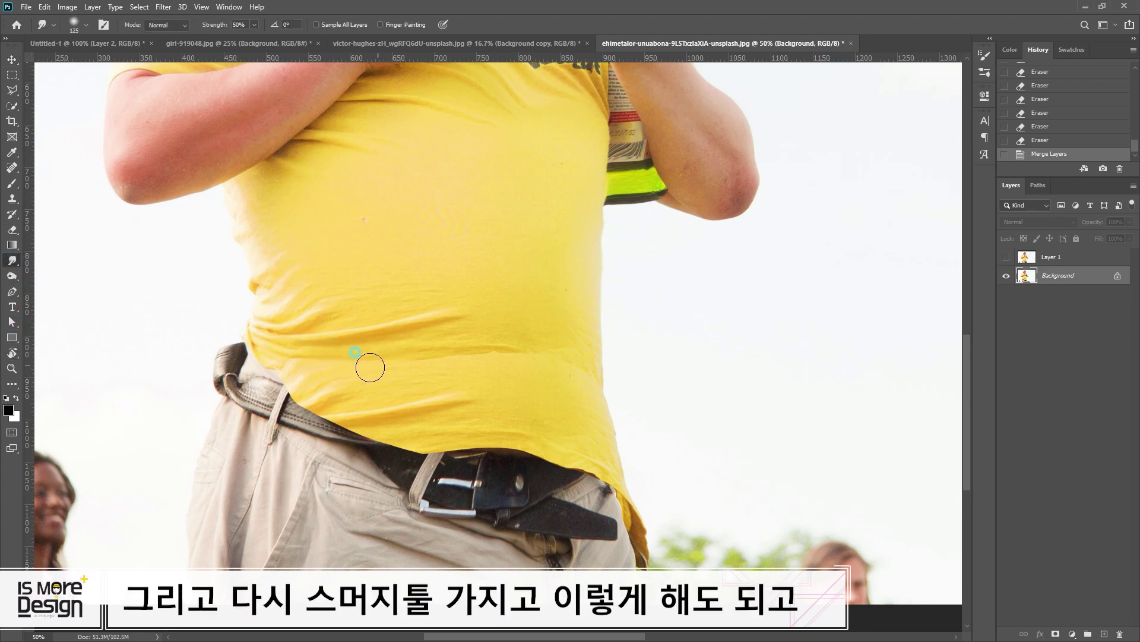
{"action": "key", "text": "ctrl+z"}
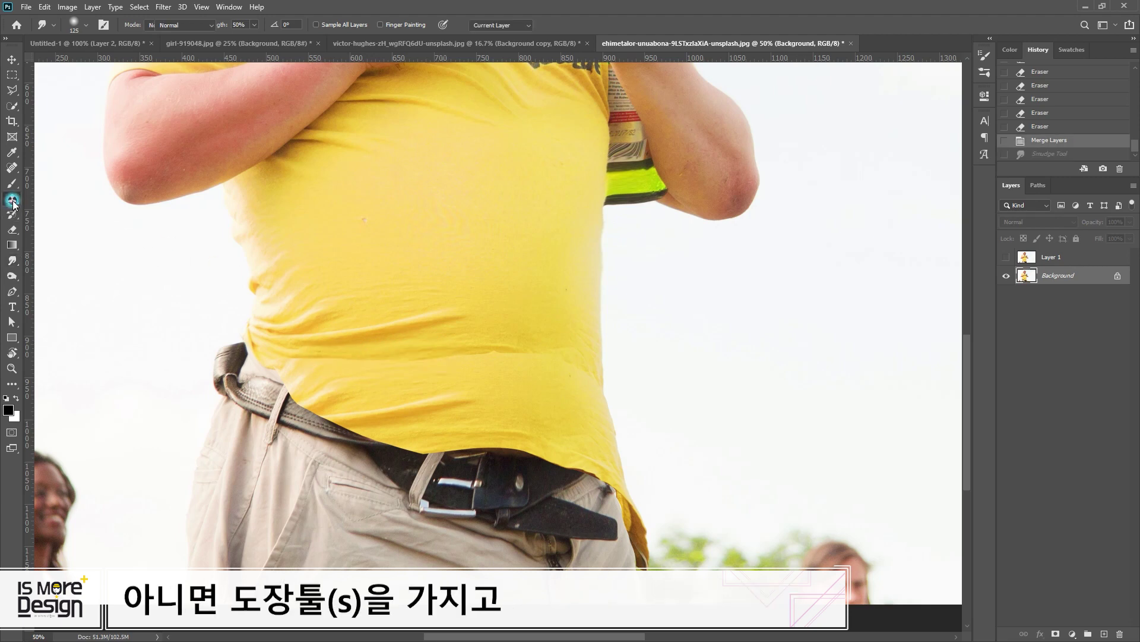
Step: Clone shirt fabric from just above the seam over the fold across the lower belly with the Clone Stamp at 50% opacity, undoing the last stroke
{"action": "left_click", "coordinate": [12, 199]}
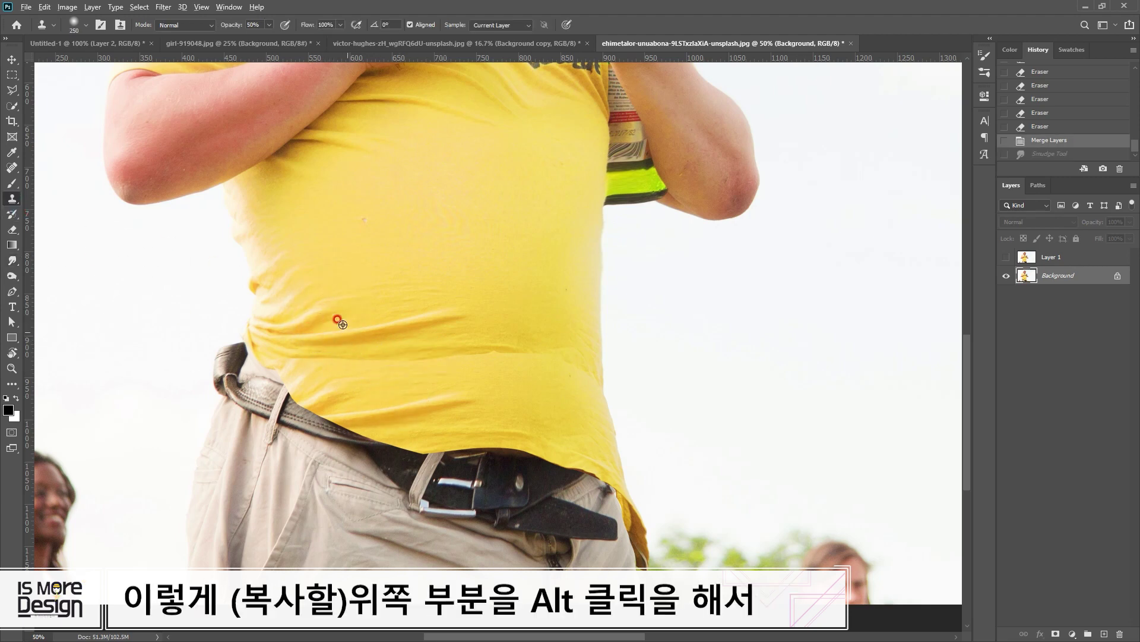
{"action": "left_click", "coordinate": [290, 335], "text": "alt"}
{"action": "left_click", "coordinate": [321, 361]}
{"action": "left_click", "coordinate": [352, 361]}
{"action": "left_click", "coordinate": [366, 362]}
{"action": "left_click", "coordinate": [400, 360]}
{"action": "left_click", "coordinate": [387, 361]}
{"action": "left_click", "coordinate": [402, 364]}
{"action": "mouse_move", "coordinate": [402, 363]}
{"action": "left_mouse_down"}
{"action": "mouse_move", "coordinate": [513, 344]}
{"action": "mouse_move", "coordinate": [501, 353]}
{"action": "mouse_move", "coordinate": [531, 359]}
{"action": "mouse_move", "coordinate": [544, 342]}
{"action": "mouse_move", "coordinate": [493, 350]}
{"action": "mouse_move", "coordinate": [557, 342]}
{"action": "left_mouse_up"}
{"action": "key", "text": "bracketleft"}
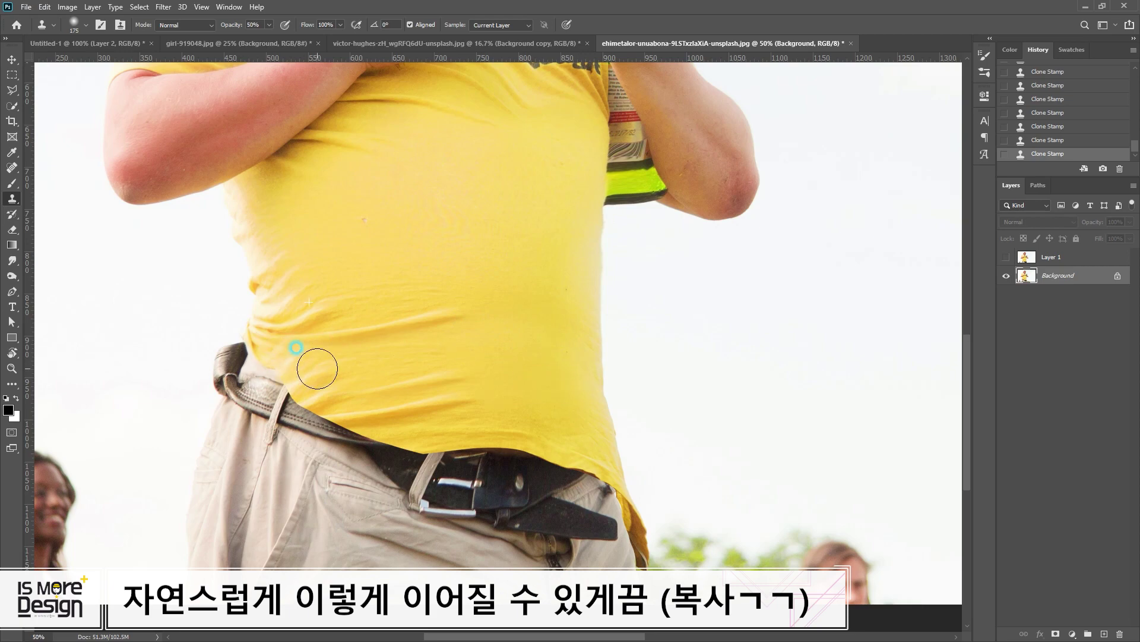
{"action": "key", "text": "ctrl+z"}
Step: Show and hide Layer 1 to compare the retouched photo with the earlier version
{"action": "key", "text": "ctrl+minus"}
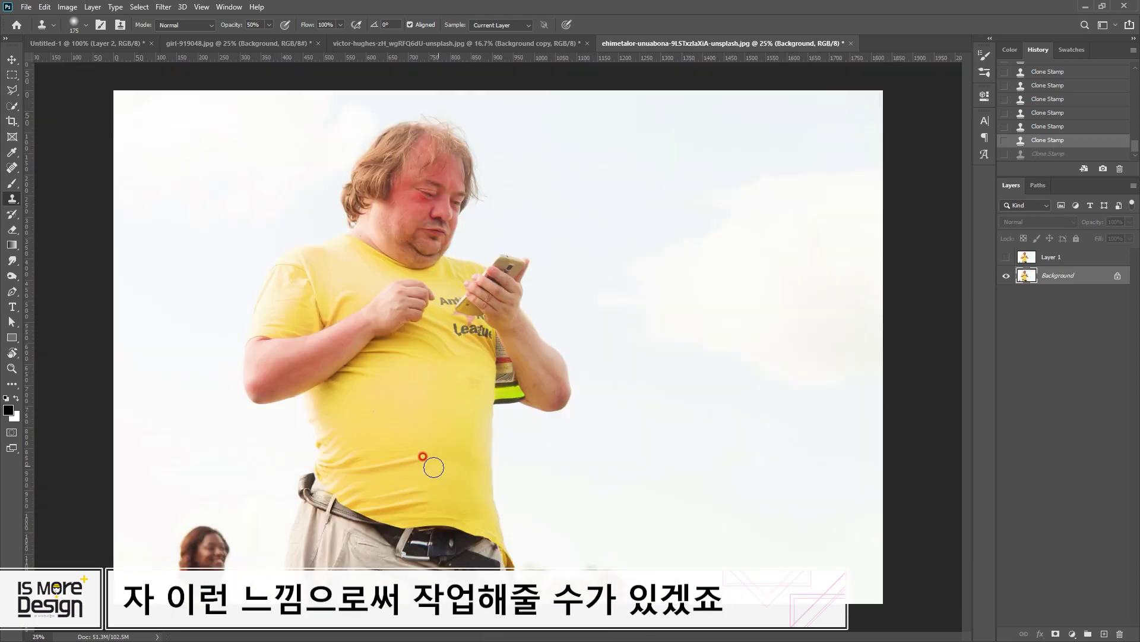
{"action": "key", "text": "v"}
{"action": "left_click", "coordinate": [1005, 258]}
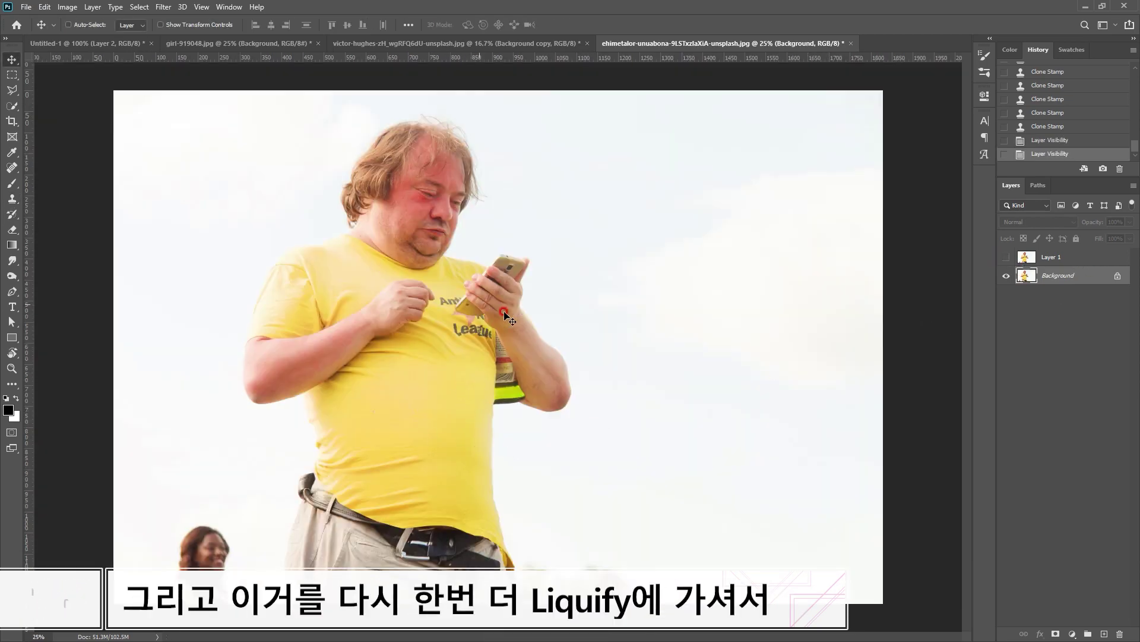
Step: Smooth the front contour of the belly in Liquify with the Forward Warp tool at brush sizes 600 and 400
{"action": "left_click", "coordinate": [164, 7]}
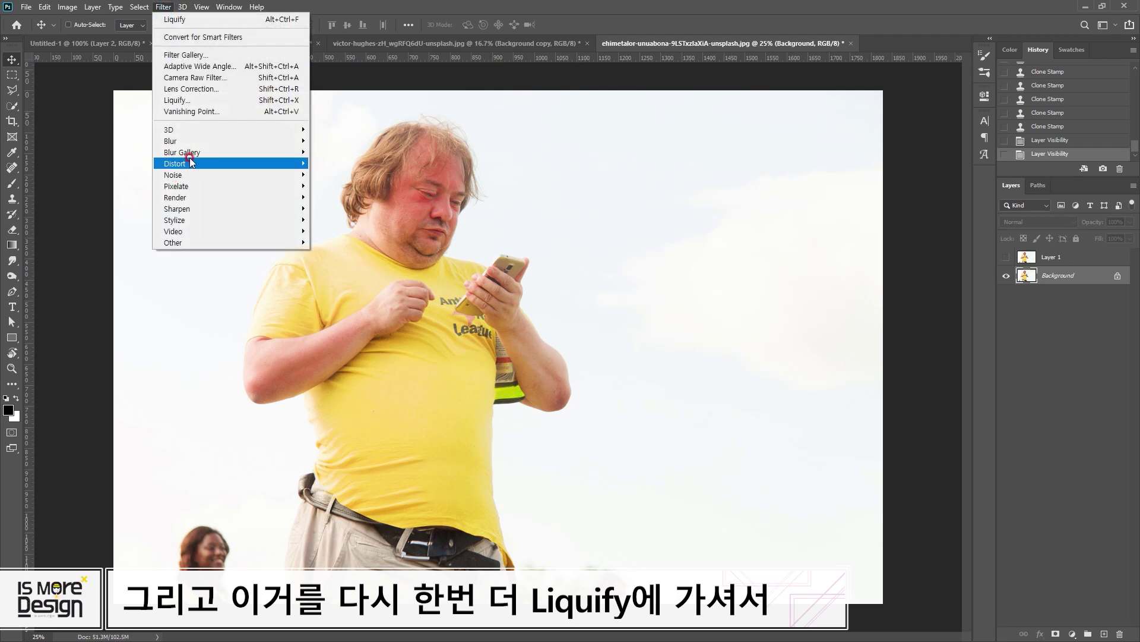
{"action": "left_click", "coordinate": [691, 157]}
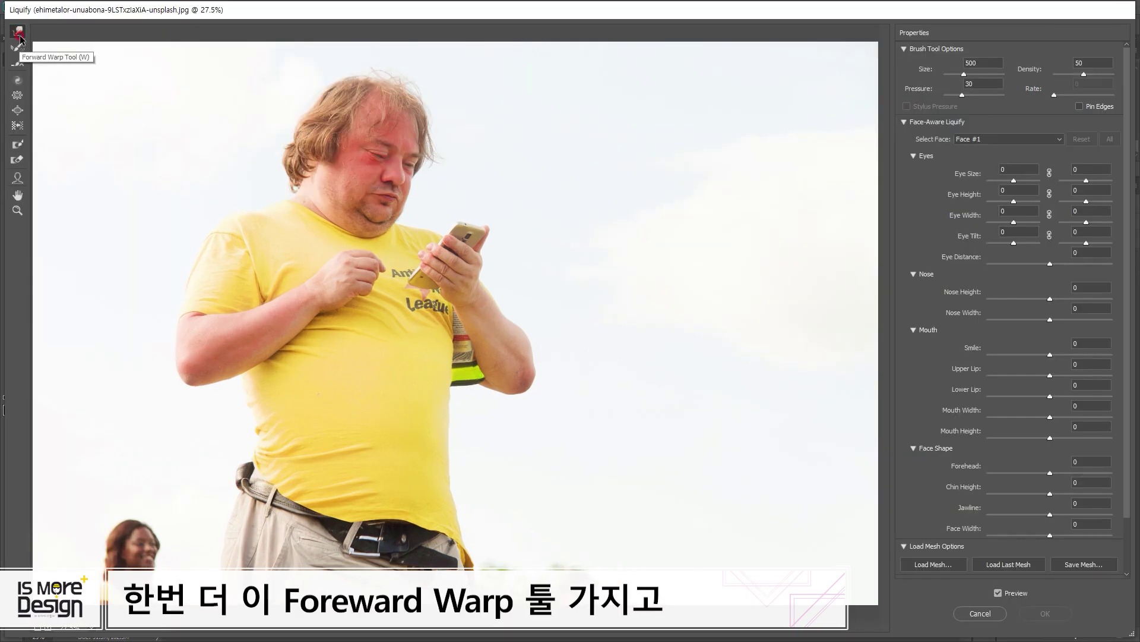
{"action": "key", "text": "bracketright"}
{"action": "left_click_drag", "start_coordinate": [448, 442], "coordinate": [448, 448]}
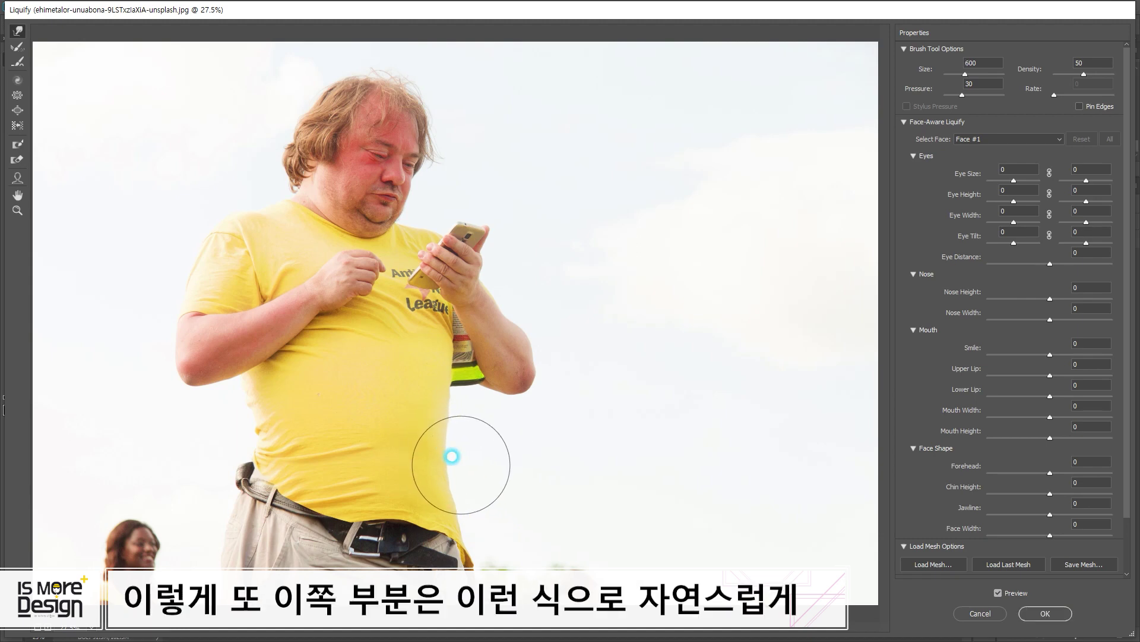
{"action": "key", "text": "bracketleft"}
{"action": "key", "text": "bracketleft"}
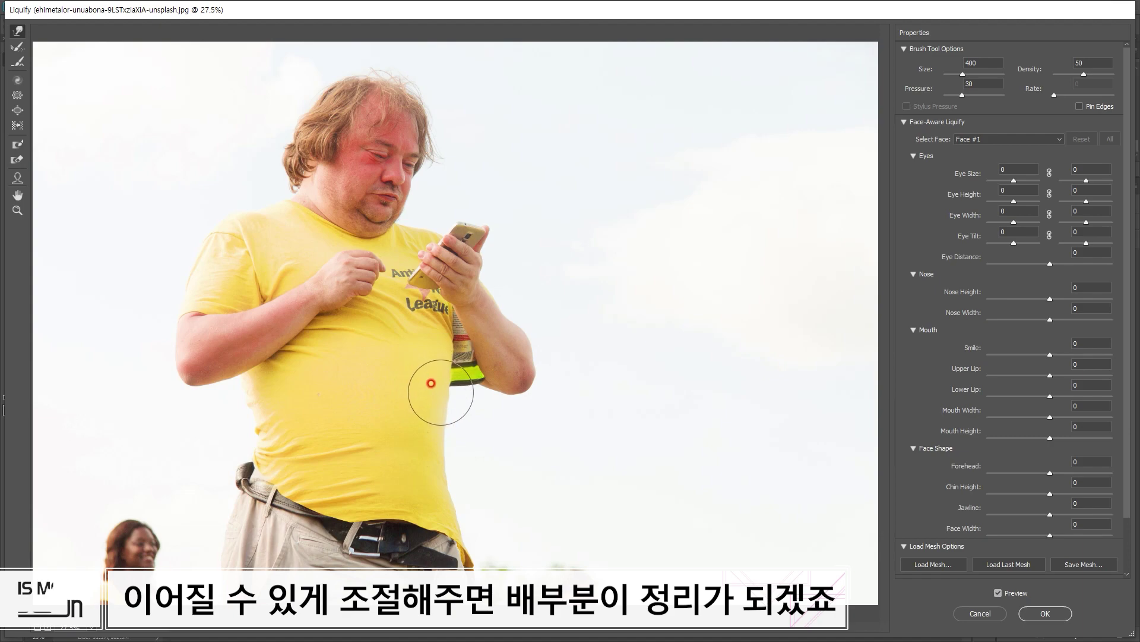
Step: Refine the shirt's front edge near the bag under the arm with a size 100 Forward Warp brush and apply Liquify
{"action": "left_click", "coordinate": [17, 210]}
{"action": "left_click", "coordinate": [453, 349]}
{"action": "left_click", "coordinate": [452, 350]}
{"action": "left_click", "coordinate": [452, 349]}
{"action": "key", "text": "w"}
{"action": "key", "text": "bracketleft"}
{"action": "key", "text": "bracketleft"}
{"action": "key", "text": "bracketleft"}
{"action": "key", "text": "bracketleft"}
{"action": "key", "text": "bracketleft"}
{"action": "key", "text": "bracketleft"}
{"action": "key", "text": "bracketleft"}
{"action": "scroll", "coordinate": [464, 366], "scroll_direction": "up", "scroll_amount": 2}
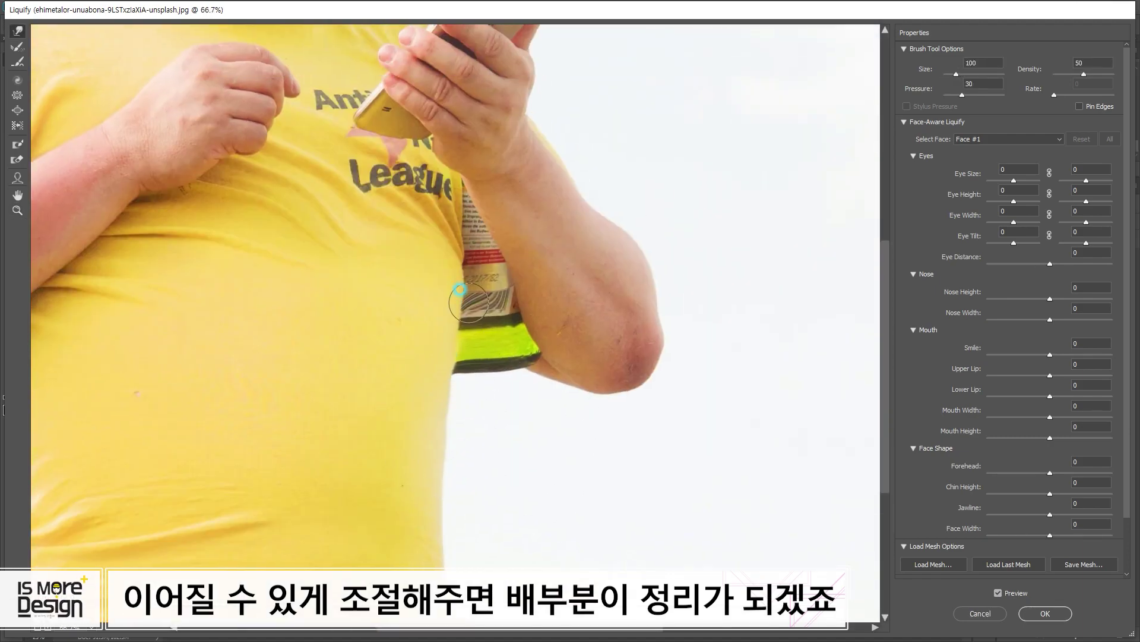
{"action": "left_click_drag", "start_coordinate": [109, 458], "coordinate": [362, 428]}
{"action": "left_click", "coordinate": [1048, 615]}
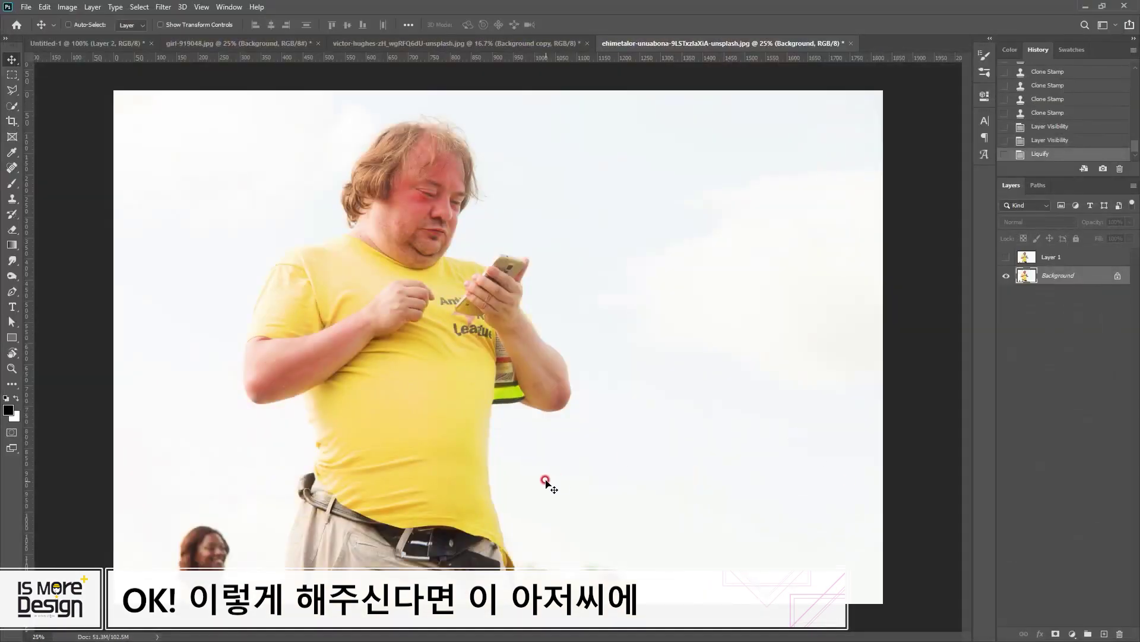
Step: Compare the finished retouch with the original photo by switching between the opening history snapshot and the latest Liquify state
{"action": "left_click_drag", "start_coordinate": [1135, 148], "coordinate": [1134, 70]}
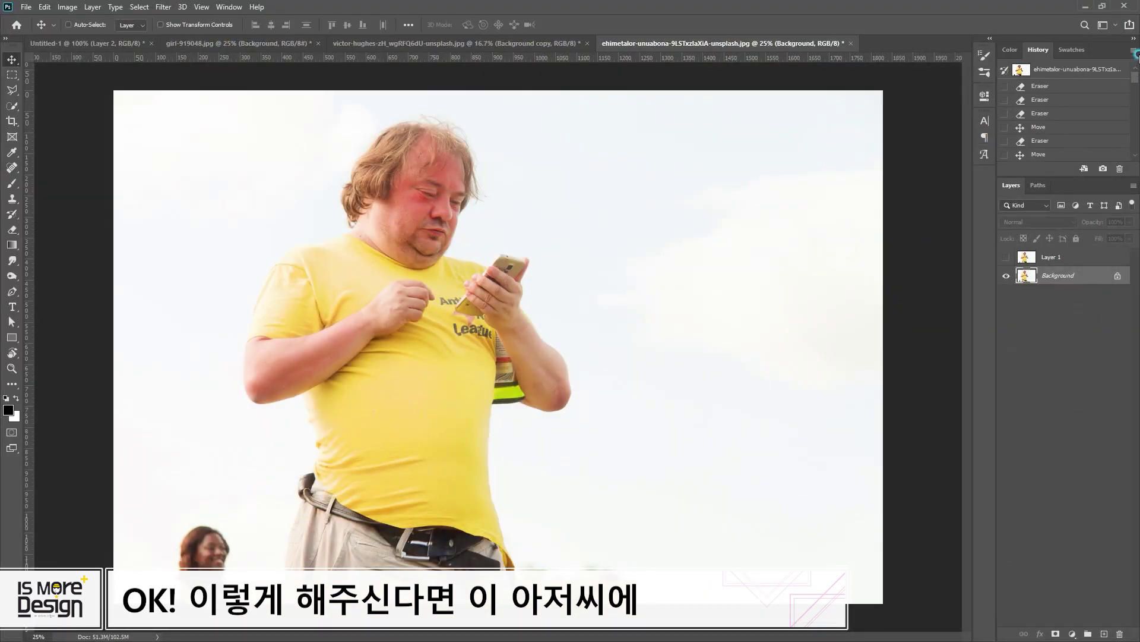
{"action": "left_click", "coordinate": [1024, 69]}
{"action": "key", "text": "ctrl+z"}
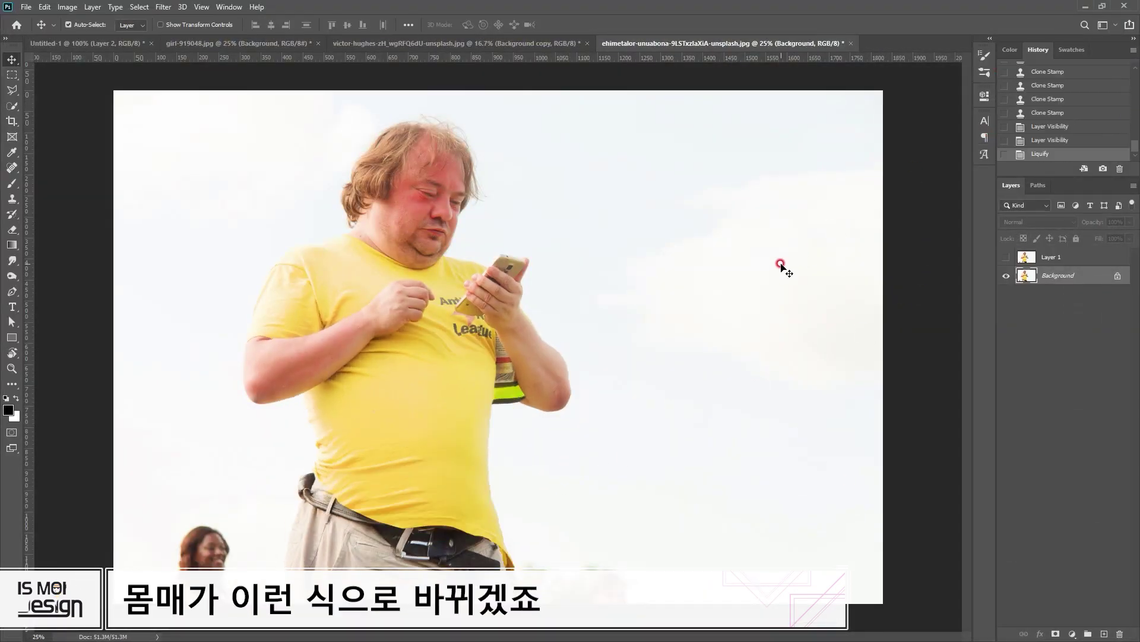
{"action": "key", "text": "ctrl+z"}
{"action": "key", "text": "ctrl+z"}
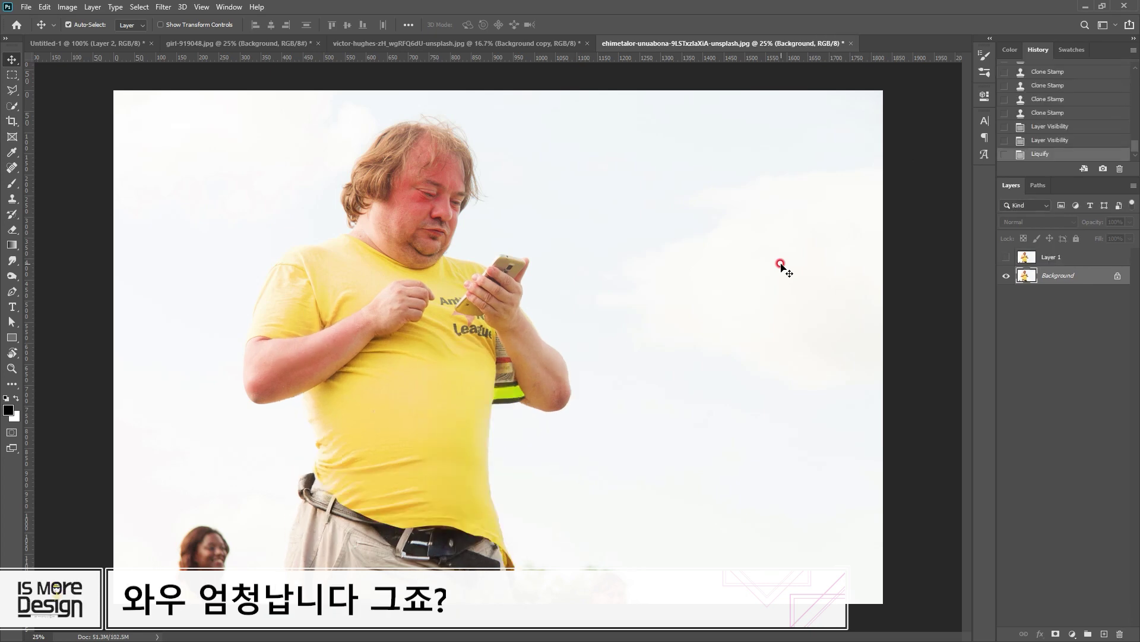
{"action": "key", "text": "ctrl+z"}
{"action": "key", "text": "ctrl+z"}
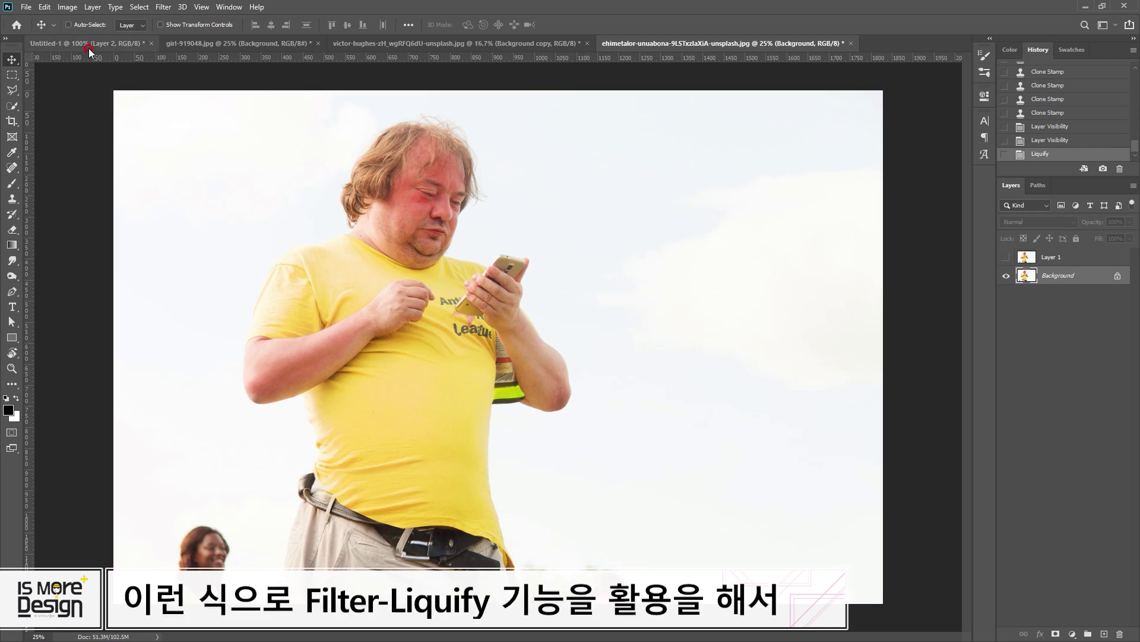
{"action": "left_click", "coordinate": [164, 7]}
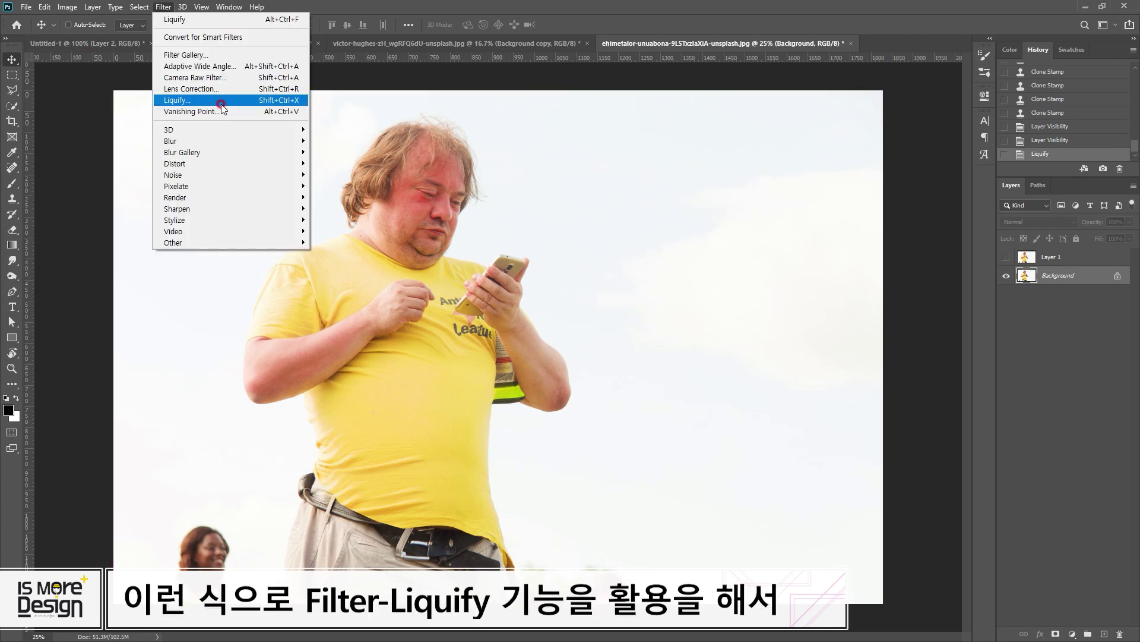
{"action": "left_click", "coordinate": [221, 103]}
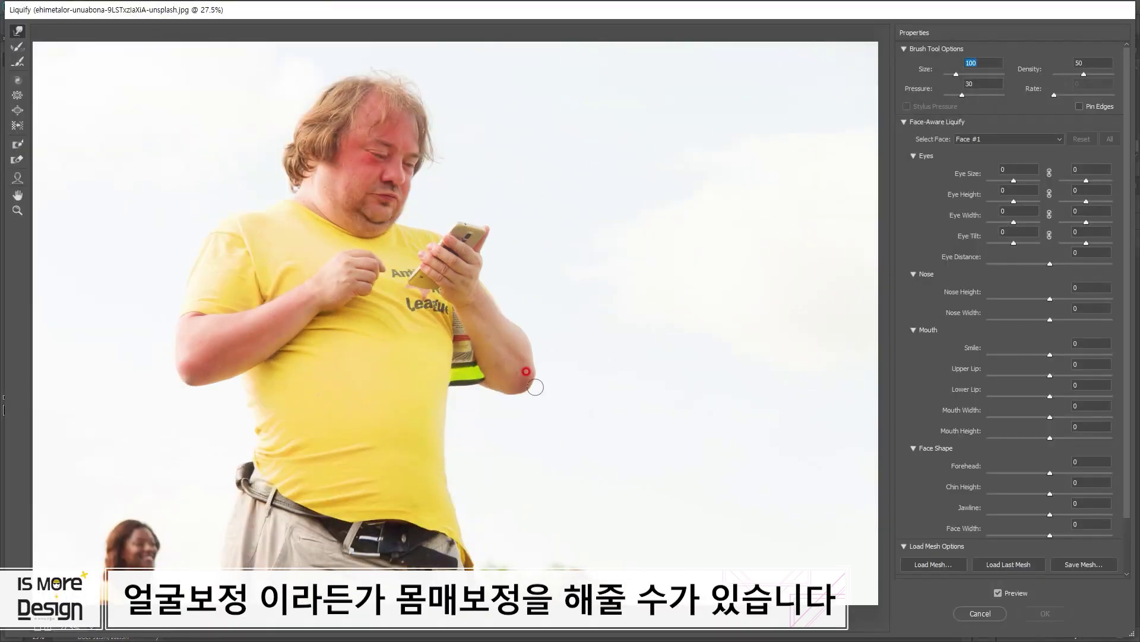
{"action": "left_click", "coordinate": [989, 614]}
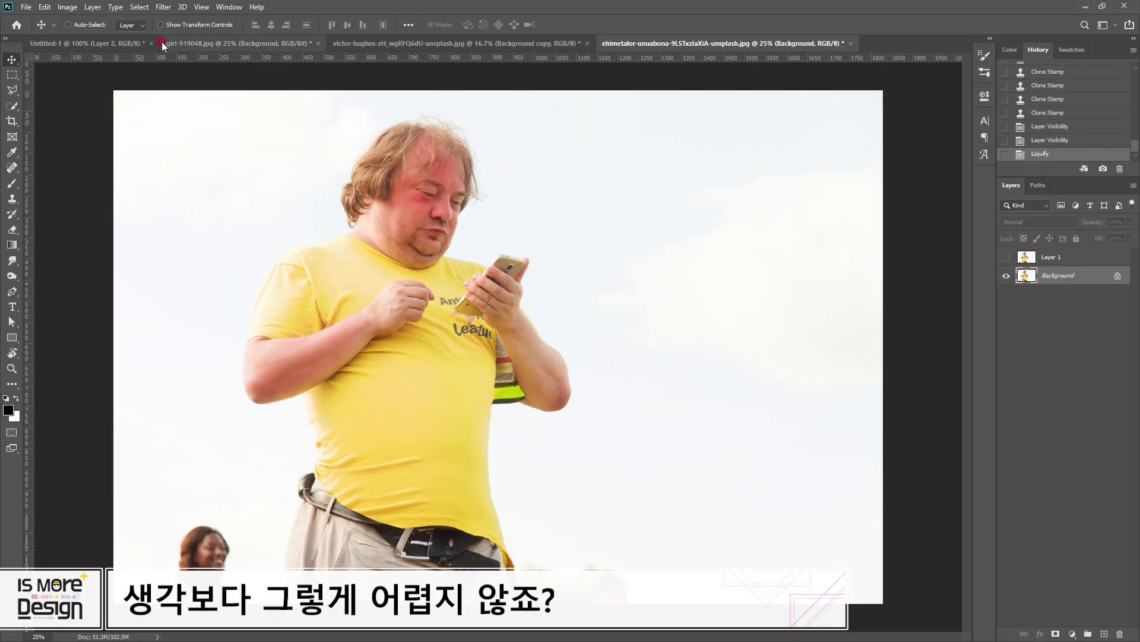
Step: Review the before-and-after photo pairs in the Untitled-1 document up close, hiding the panels for a larger view
{"action": "left_click", "coordinate": [83, 43]}
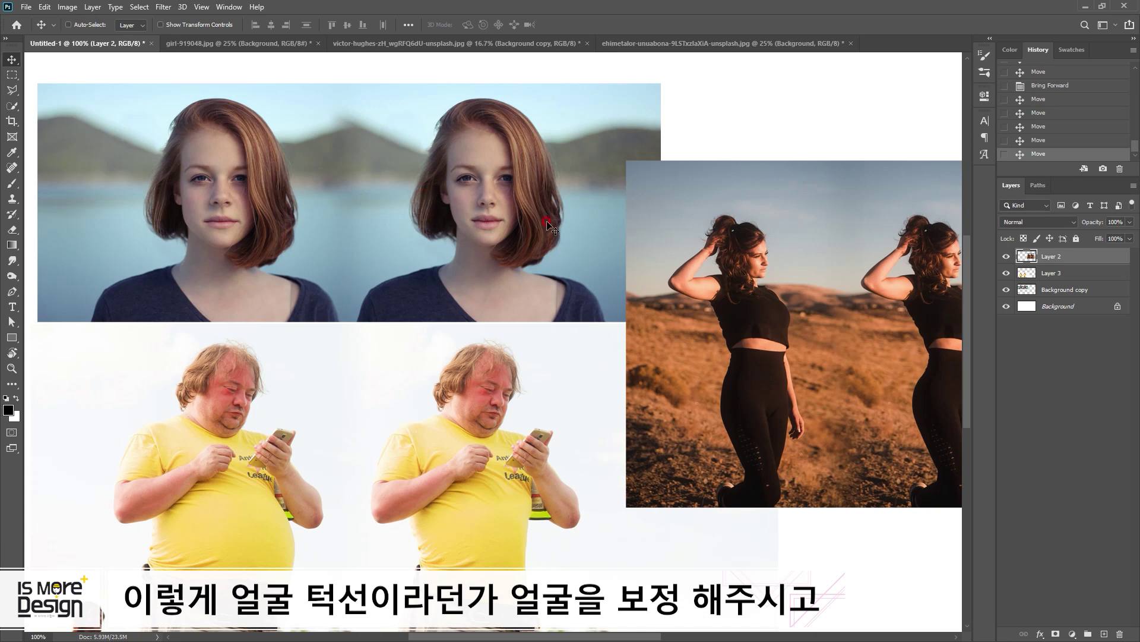
{"action": "left_click_drag", "start_coordinate": [685, 346], "coordinate": [614, 306]}
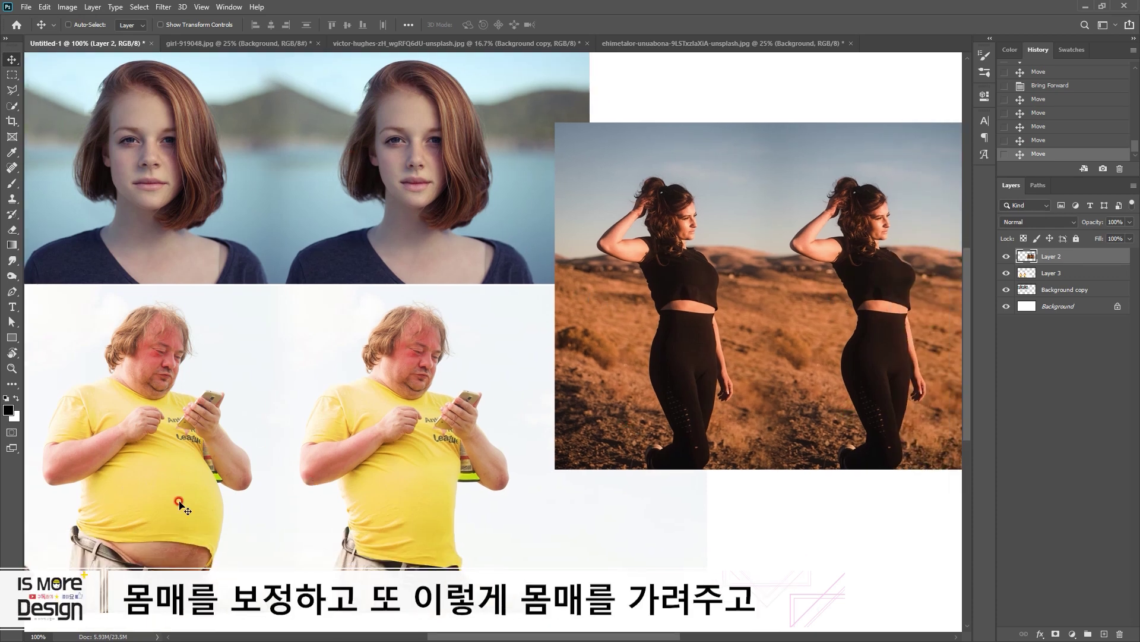
{"action": "left_click", "coordinate": [386, 537]}
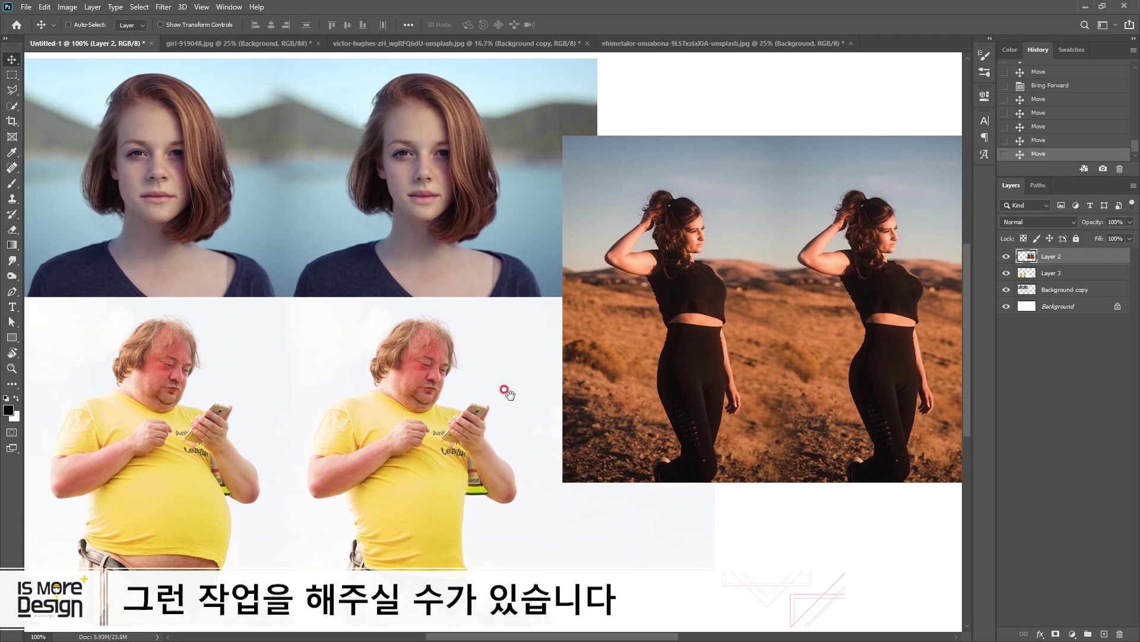
{"action": "left_click_drag", "start_coordinate": [507, 393], "coordinate": [512, 399]}
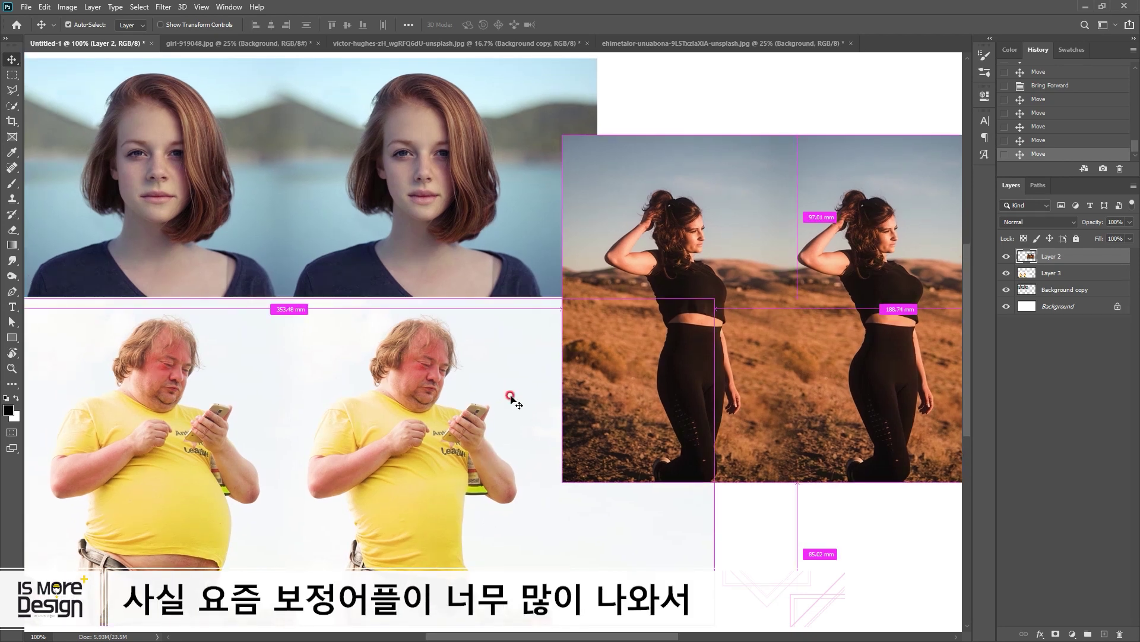
{"action": "key", "text": "ctrl+minus"}
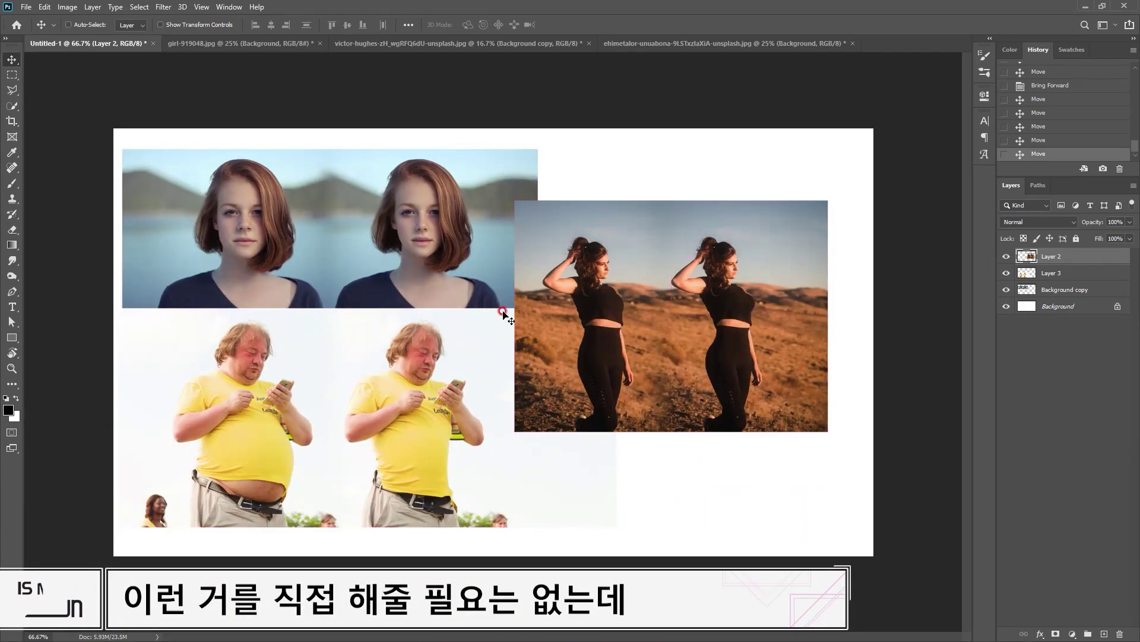
{"action": "key", "text": "z"}
{"action": "left_click", "coordinate": [474, 310]}
{"action": "key", "text": "v"}
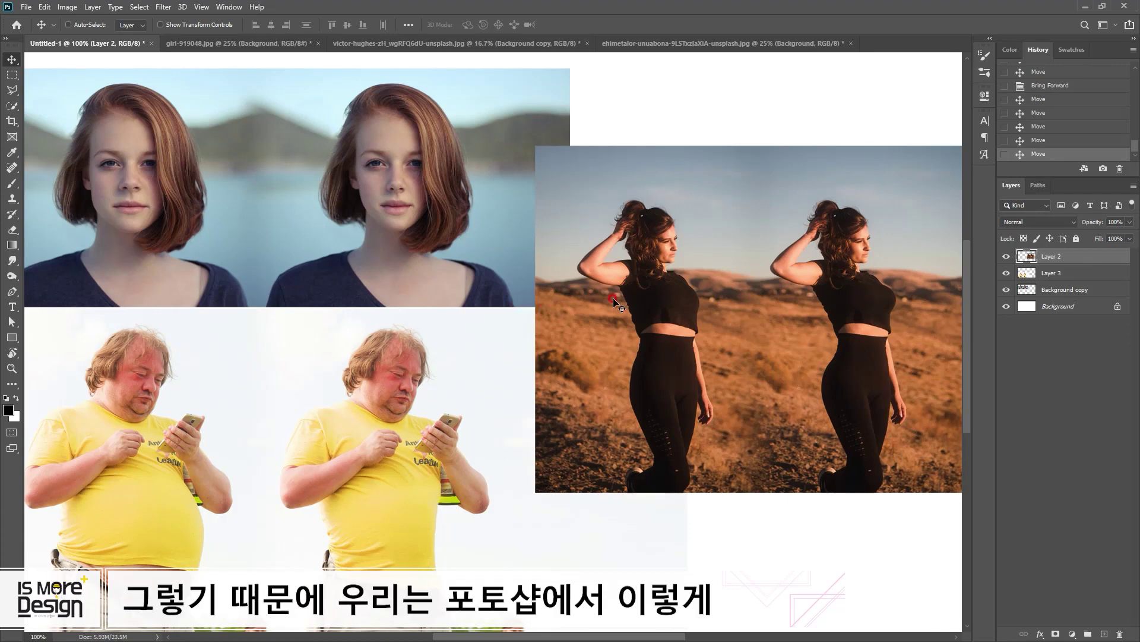
{"action": "key", "text": "Tab"}
{"action": "left_click_drag", "start_coordinate": [615, 294], "coordinate": [674, 298]}
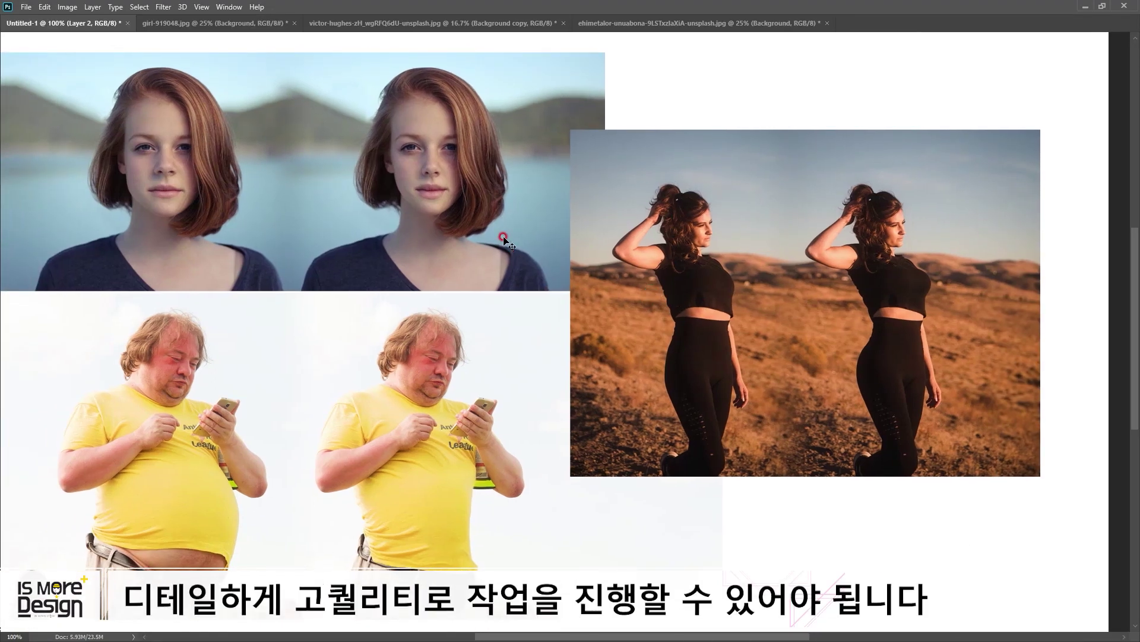